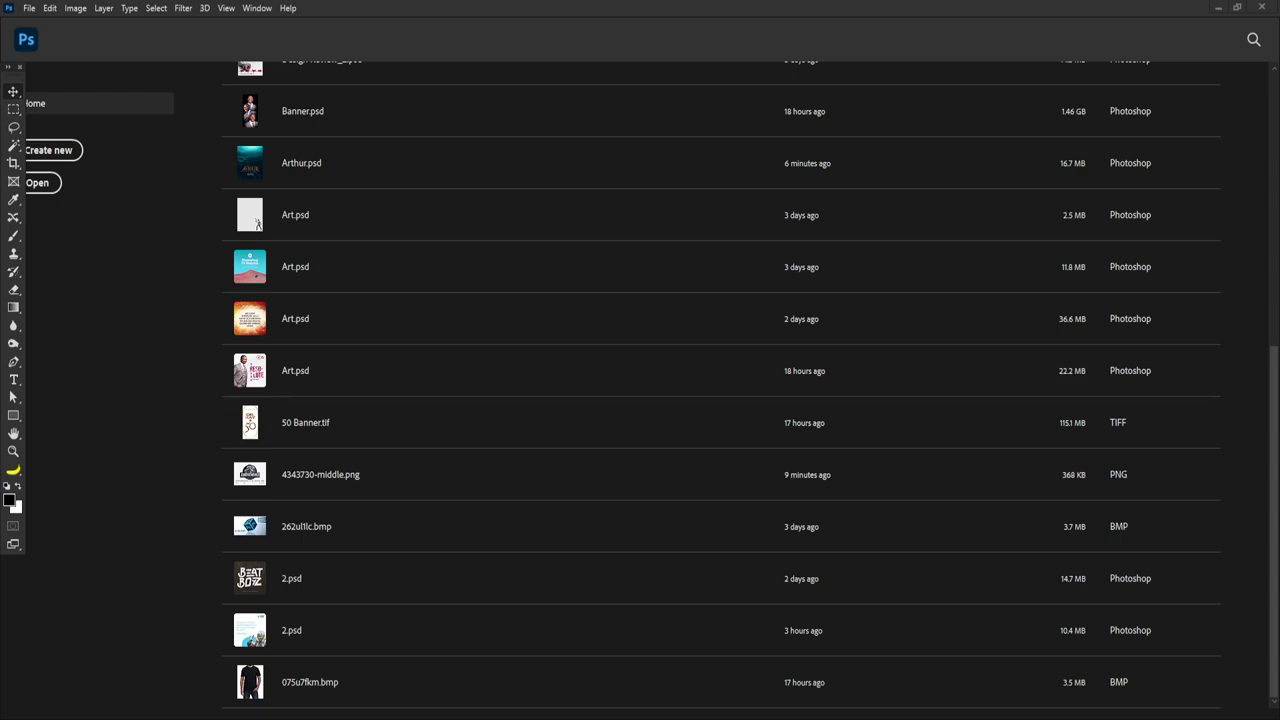
Open the background image BG.jpg in Photoshop.
{"action": "left_click_drag", "start_coordinate": [813, 152], "coordinate": [624, 45]}
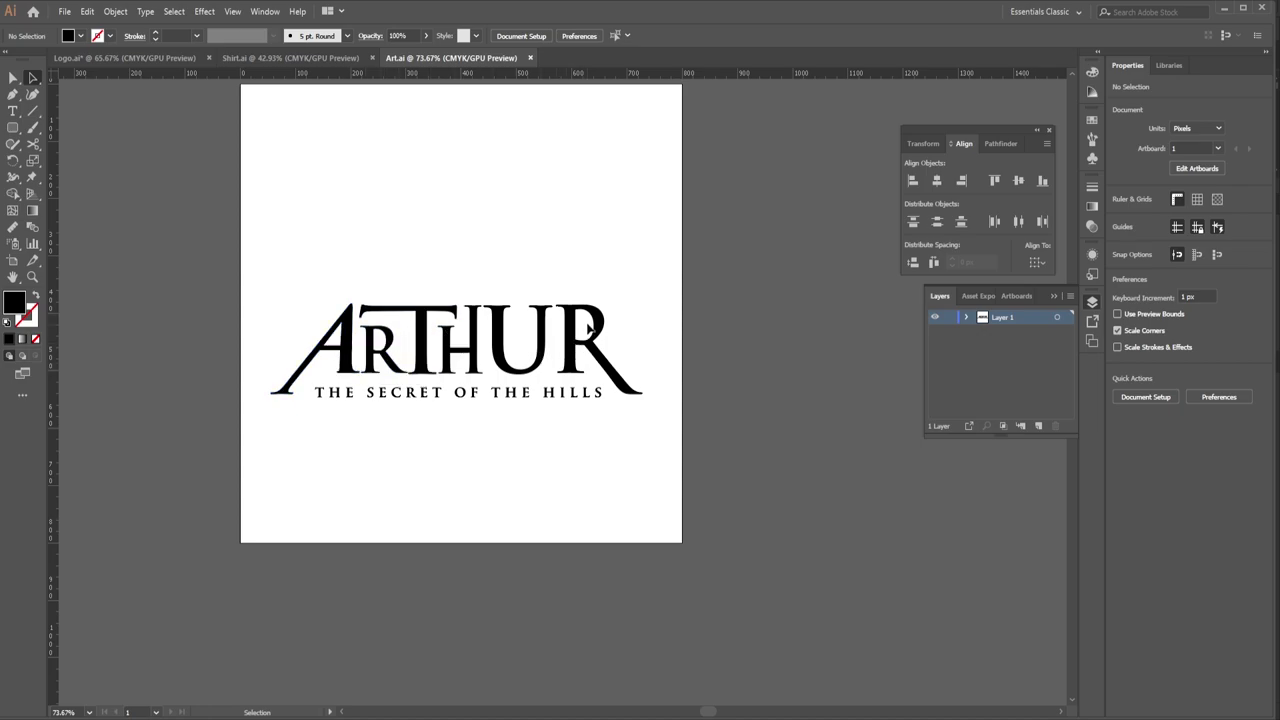
Copy the ARTHUR lettering from the Art.ai document in Illustrator and paste it into BG.jpg in Photoshop as a shape layer.
{"action": "left_click_drag", "start_coordinate": [270, 288], "coordinate": [666, 374]}
{"action": "key", "text": "ctrl+c"}
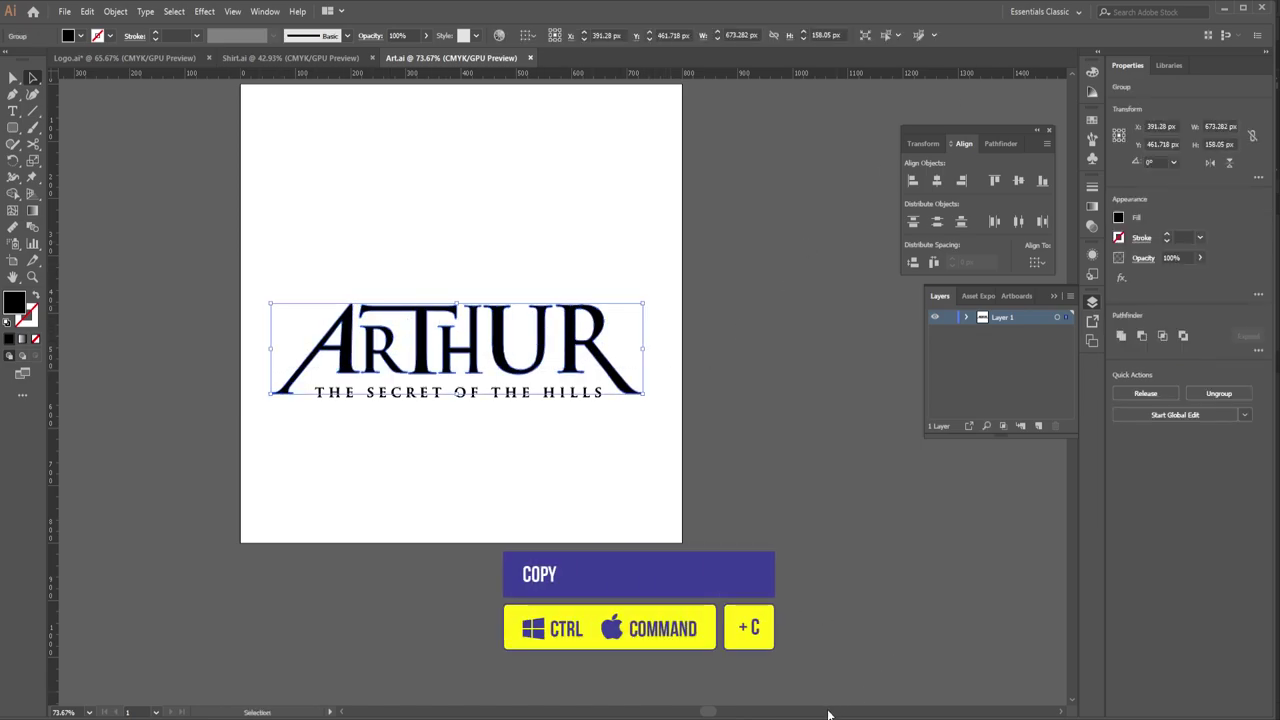
{"action": "left_click", "coordinate": [829, 716]}
{"action": "key", "text": "ctrl+v"}
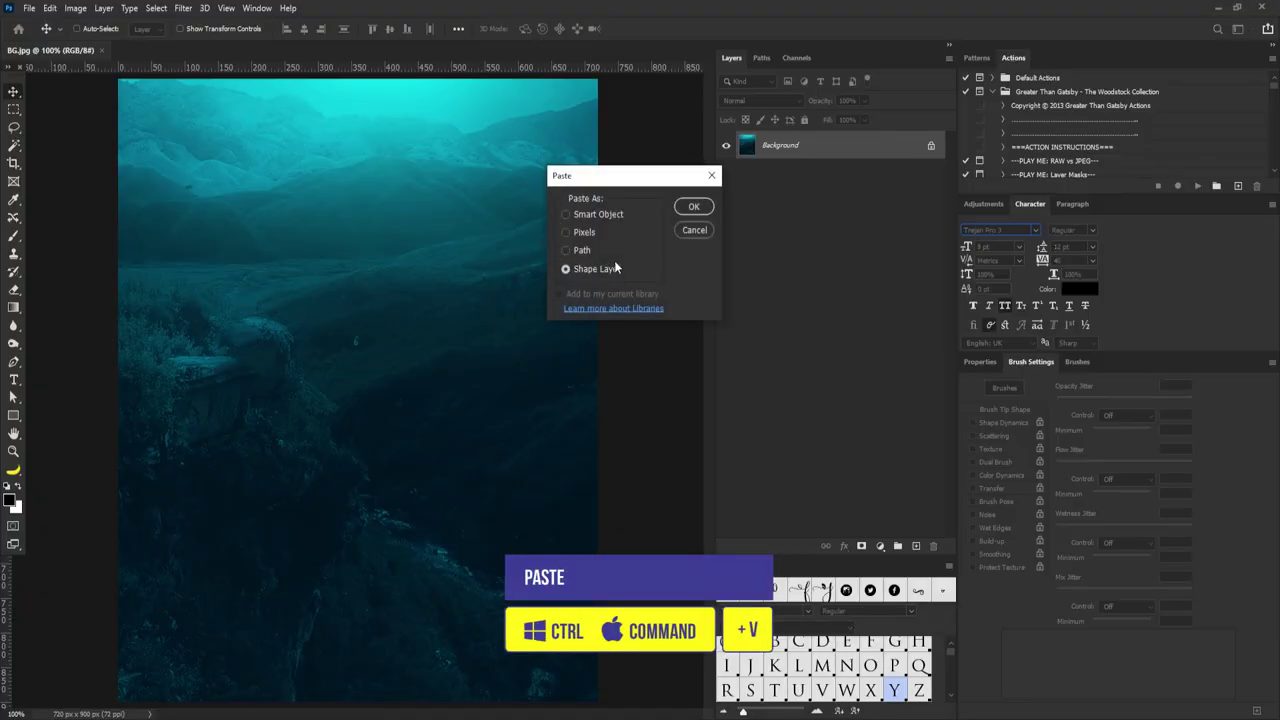
{"action": "left_click_drag", "start_coordinate": [628, 178], "coordinate": [567, 218]}
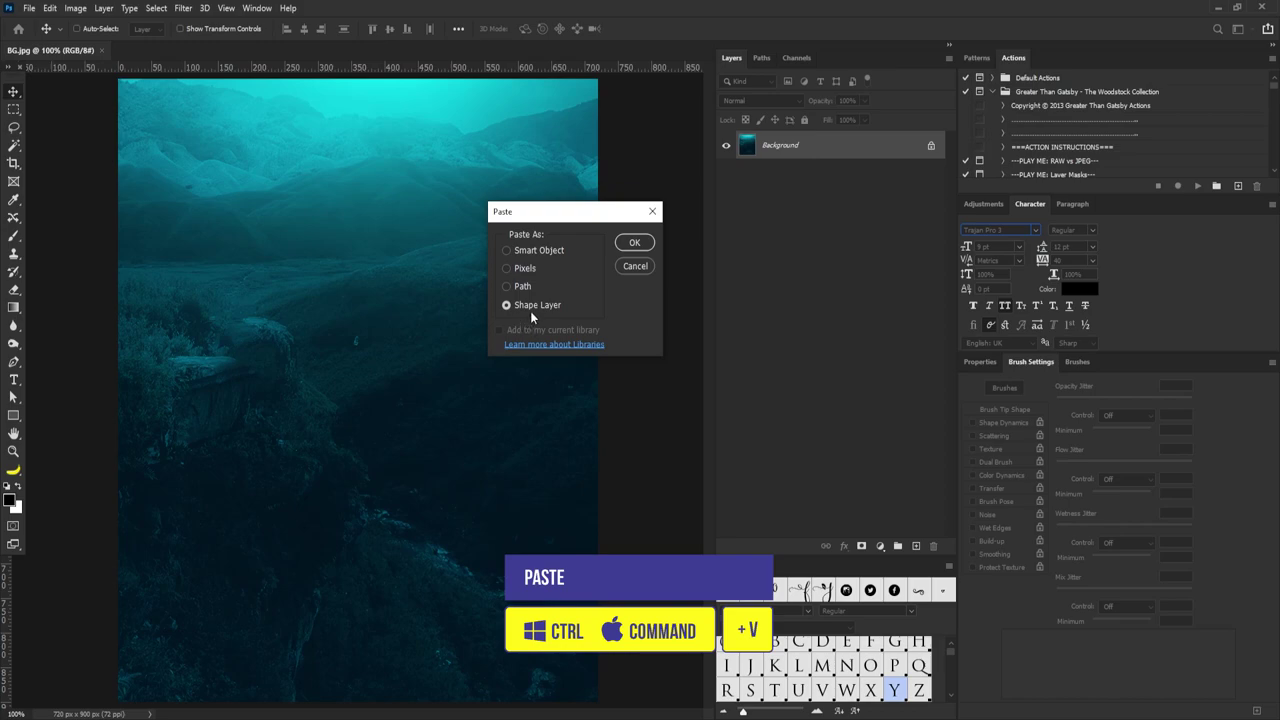
{"action": "left_click", "coordinate": [634, 244]}
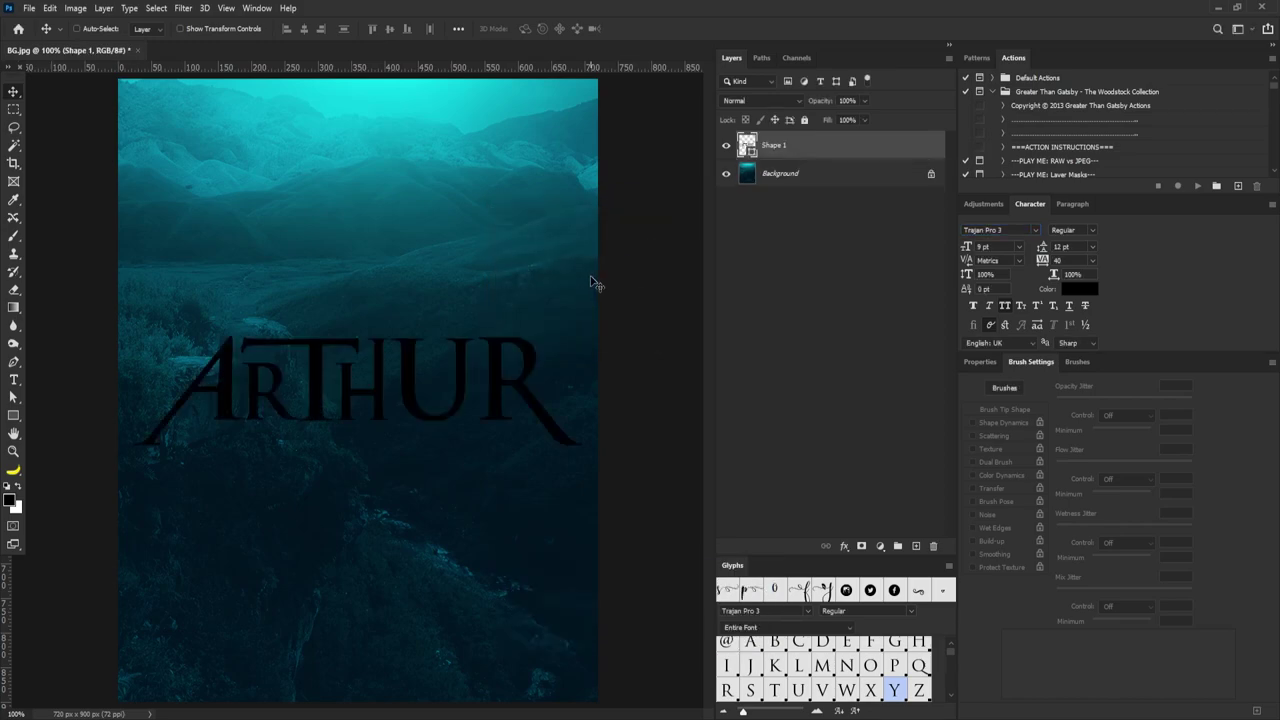
Move the ARTHUR shape into the lower part of the image and scale it down proportionally, keeping it horizontally centred.
{"action": "left_click_drag", "start_coordinate": [405, 362], "coordinate": [402, 434]}
{"action": "key", "text": "ctrl+t"}
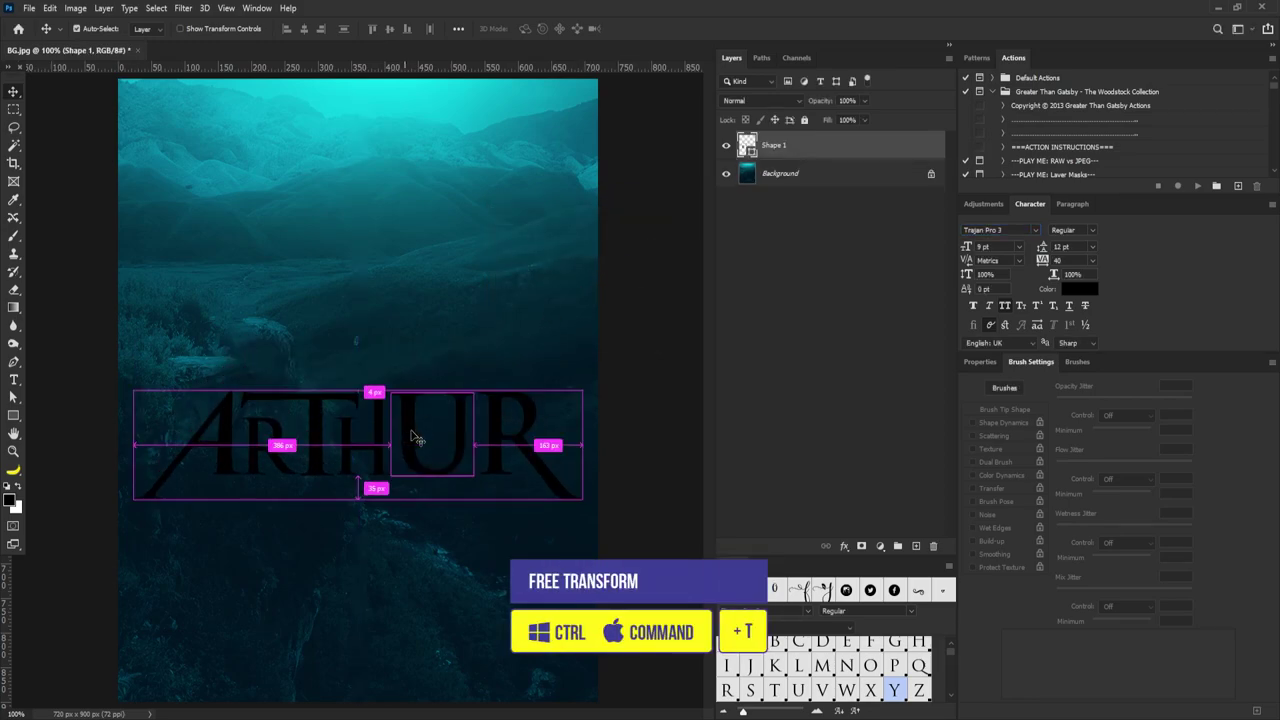
{"action": "left_click_drag", "start_coordinate": [583, 390], "coordinate": [458, 496]}
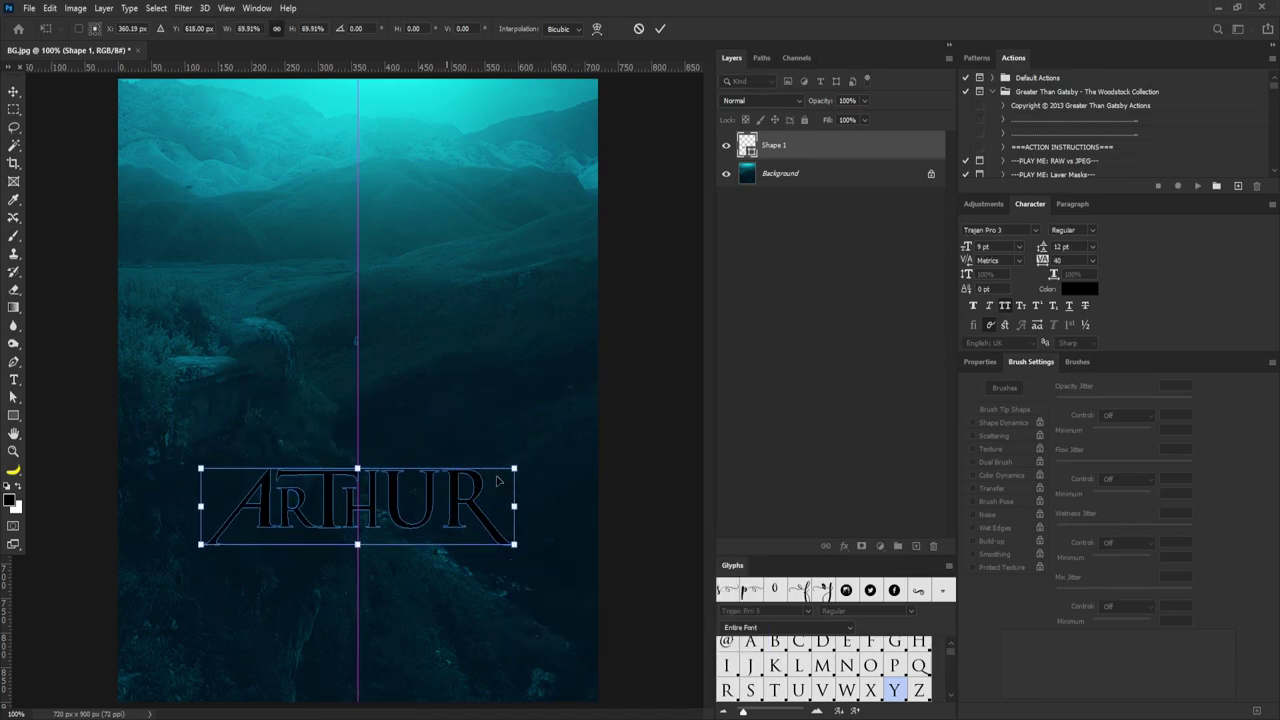
{"action": "left_click_drag", "start_coordinate": [514, 466], "coordinate": [550, 456]}
{"action": "left_click_drag", "start_coordinate": [482, 502], "coordinate": [482, 499]}
{"action": "key", "text": "Return"}
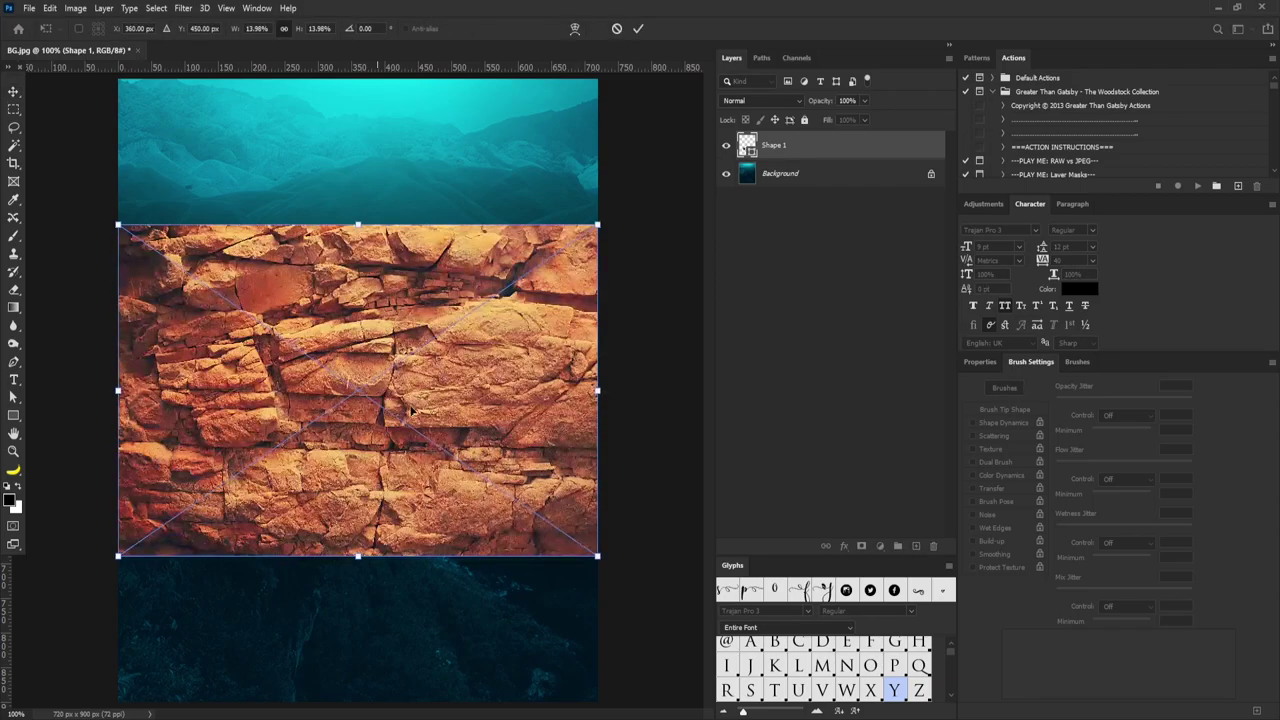
Place the rock texture image over the ARTHUR lettering, moved down and scaled slightly smaller than the canvas width.
{"action": "left_click_drag", "start_coordinate": [443, 354], "coordinate": [443, 430]}
{"action": "mouse_move", "coordinate": [597, 298]}
{"action": "left_mouse_down"}
{"action": "mouse_move", "coordinate": [625, 277]}
{"action": "mouse_move", "coordinate": [573, 316]}
{"action": "mouse_move", "coordinate": [603, 297]}
{"action": "mouse_move", "coordinate": [589, 303]}
{"action": "left_mouse_up"}
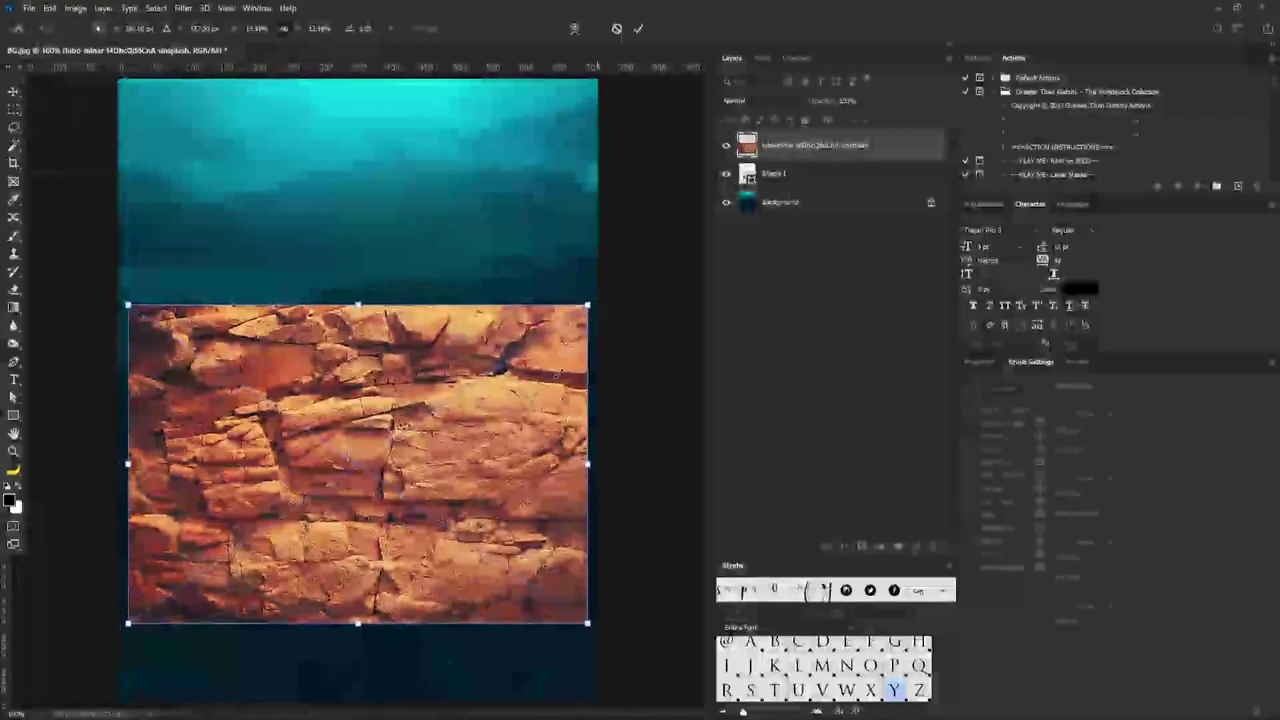
{"action": "key", "text": "Return"}
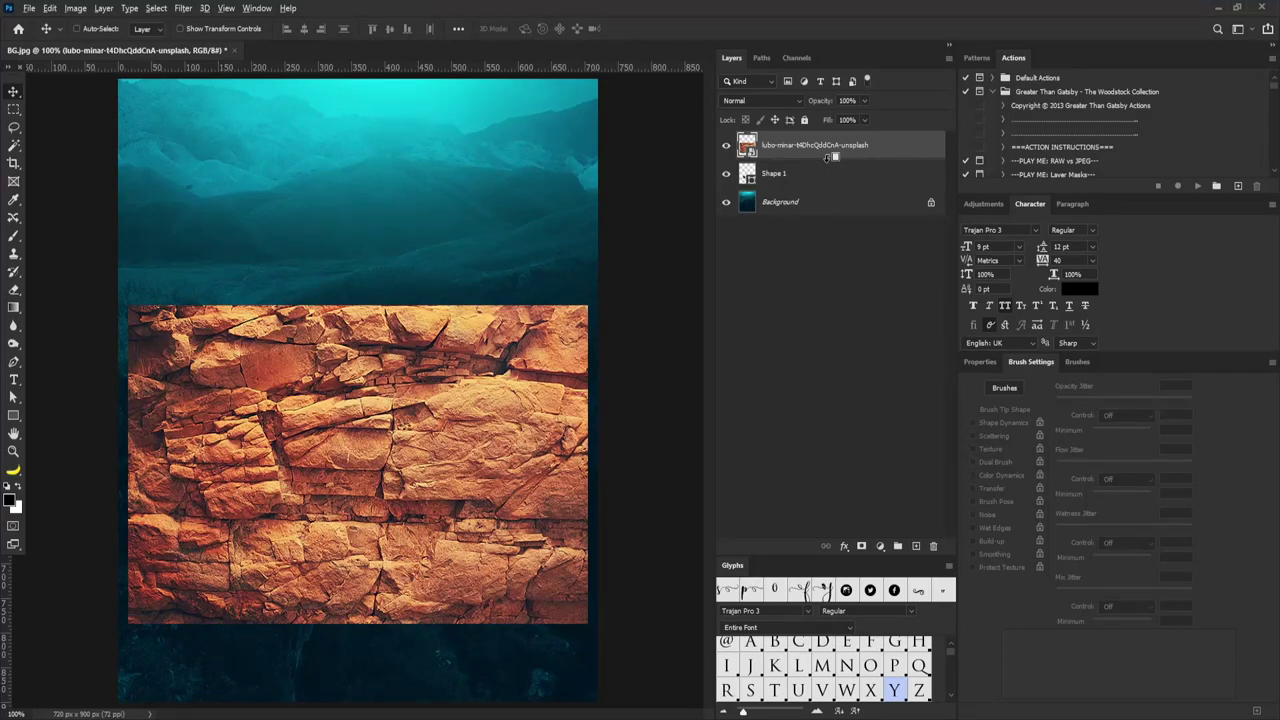
Clip the rock texture to the Shape 1 layer, scale it to 12.72% and reposition it over the letters.
{"action": "left_click", "coordinate": [832, 157], "text": "alt"}
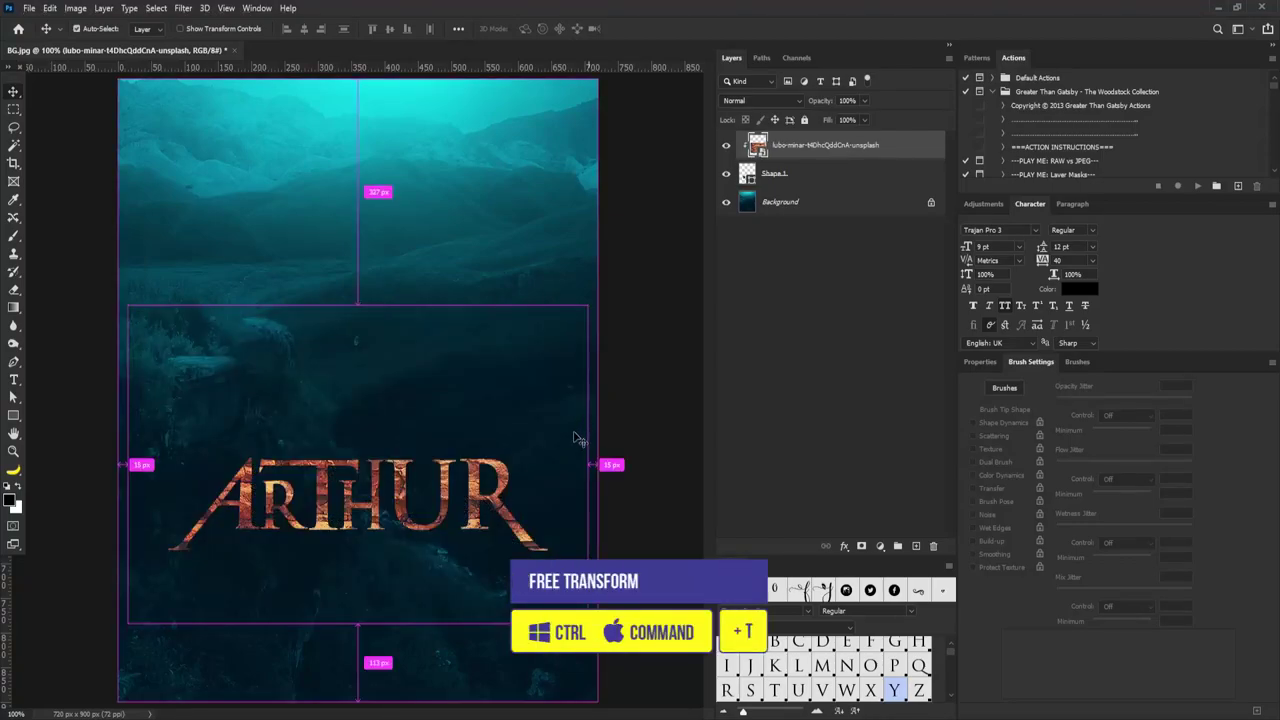
{"action": "key", "text": "ctrl+t"}
{"action": "left_click_drag", "start_coordinate": [588, 305], "coordinate": [566, 306]}
{"action": "left_click_drag", "start_coordinate": [533, 407], "coordinate": [529, 427]}
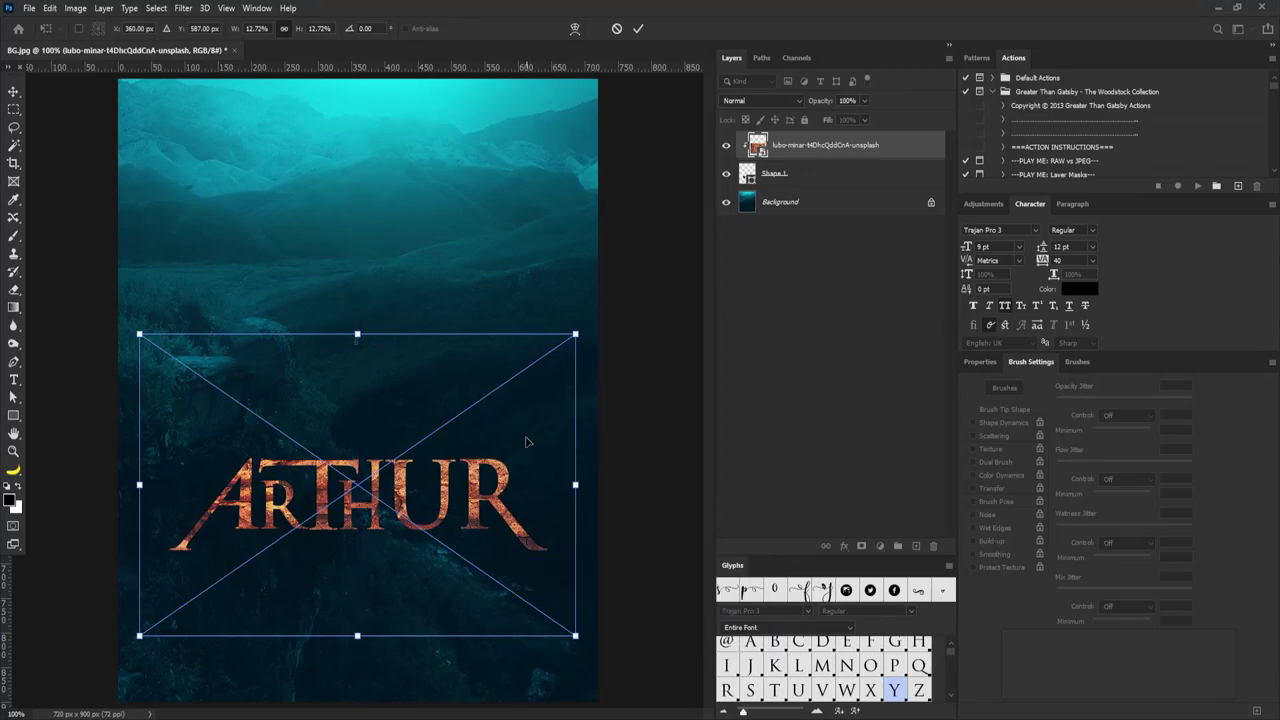
{"action": "key", "text": "Return"}
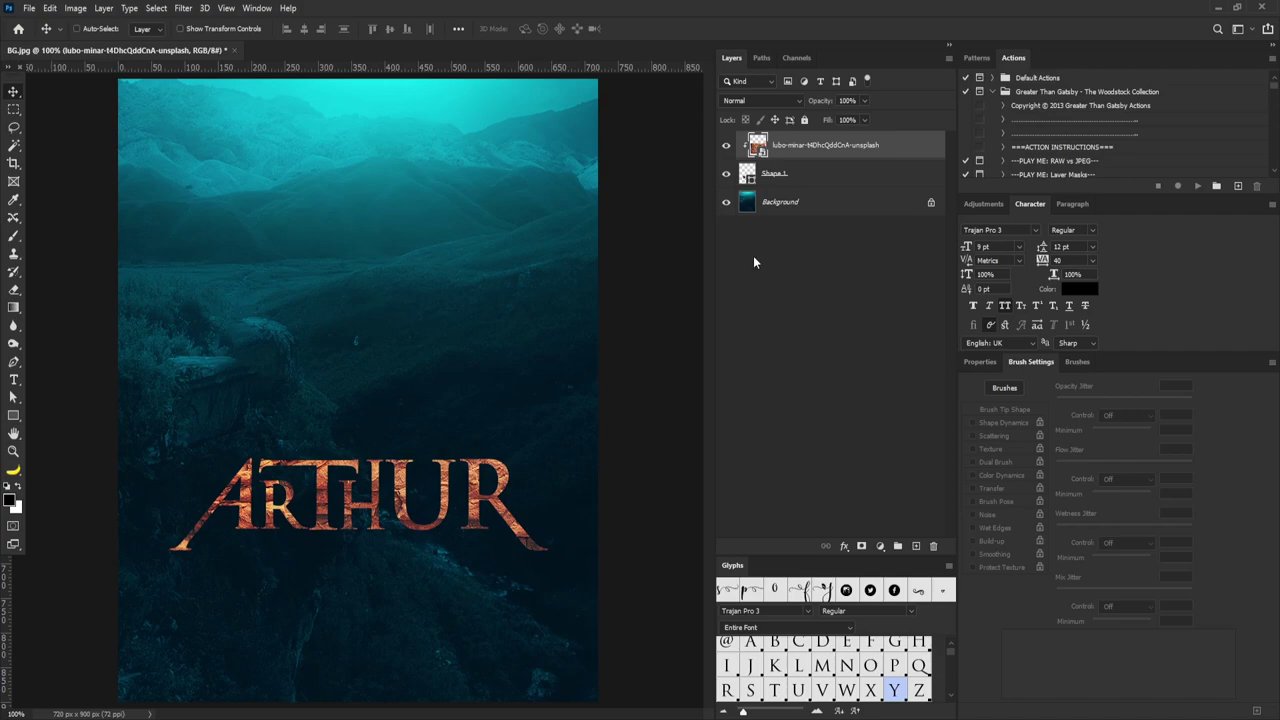
Load the Shape 1 outline as a selection and subtract small irregular chips from the edges of the letter A with the Lasso tool.
{"action": "key", "text": "ctrl+plus"}
{"action": "left_click_drag", "start_coordinate": [249, 495], "coordinate": [265, 454]}
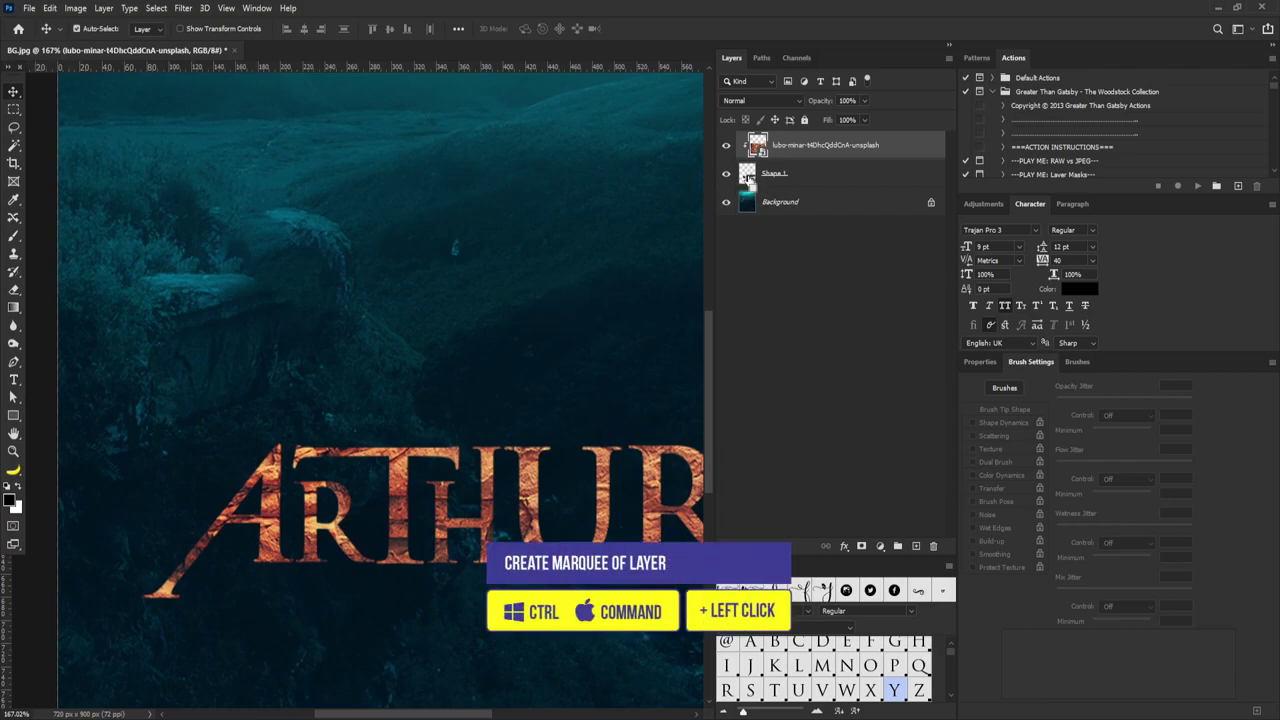
{"action": "left_click", "coordinate": [748, 173], "text": "ctrl"}
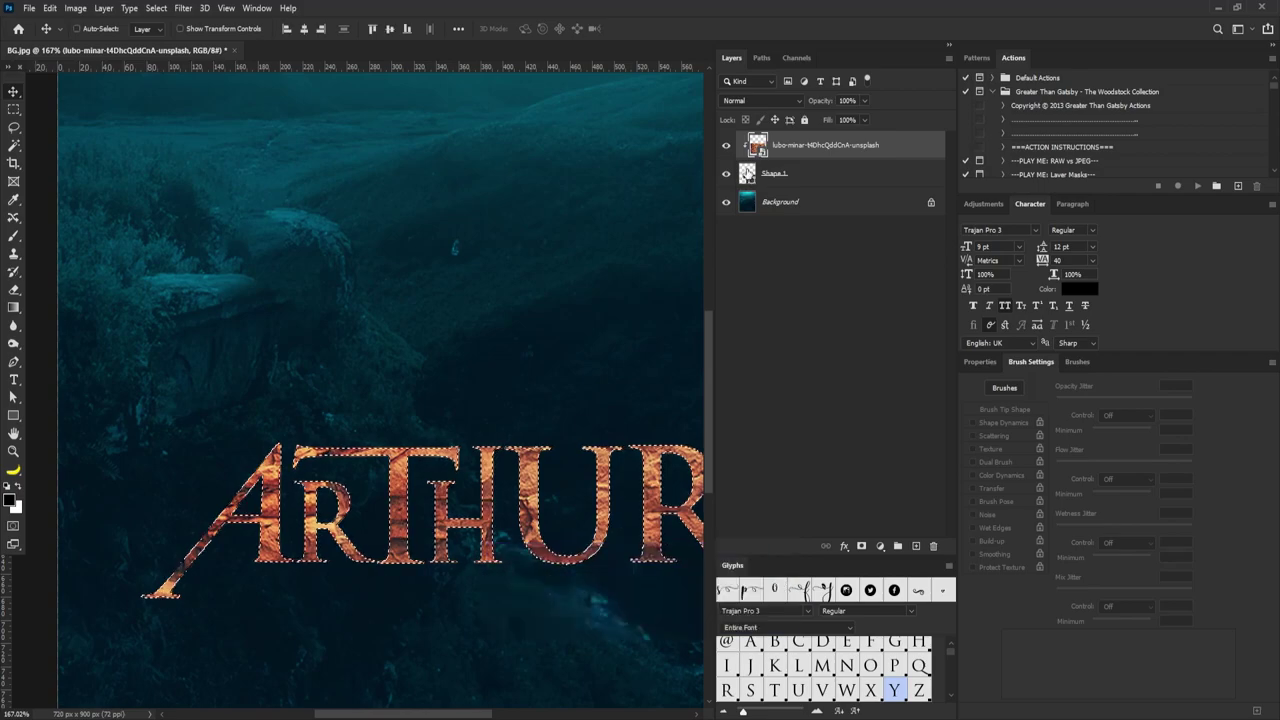
{"action": "left_click_drag", "start_coordinate": [217, 485], "coordinate": [282, 540]}
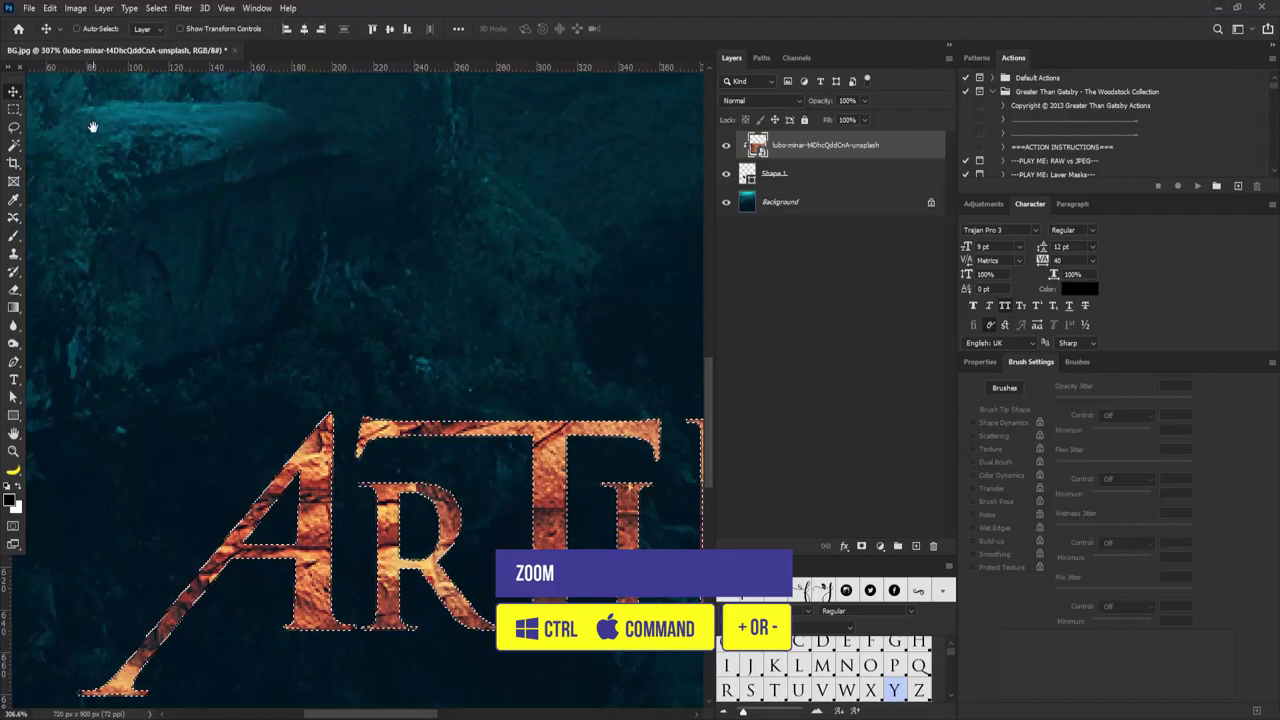
{"action": "left_click", "coordinate": [15, 130]}
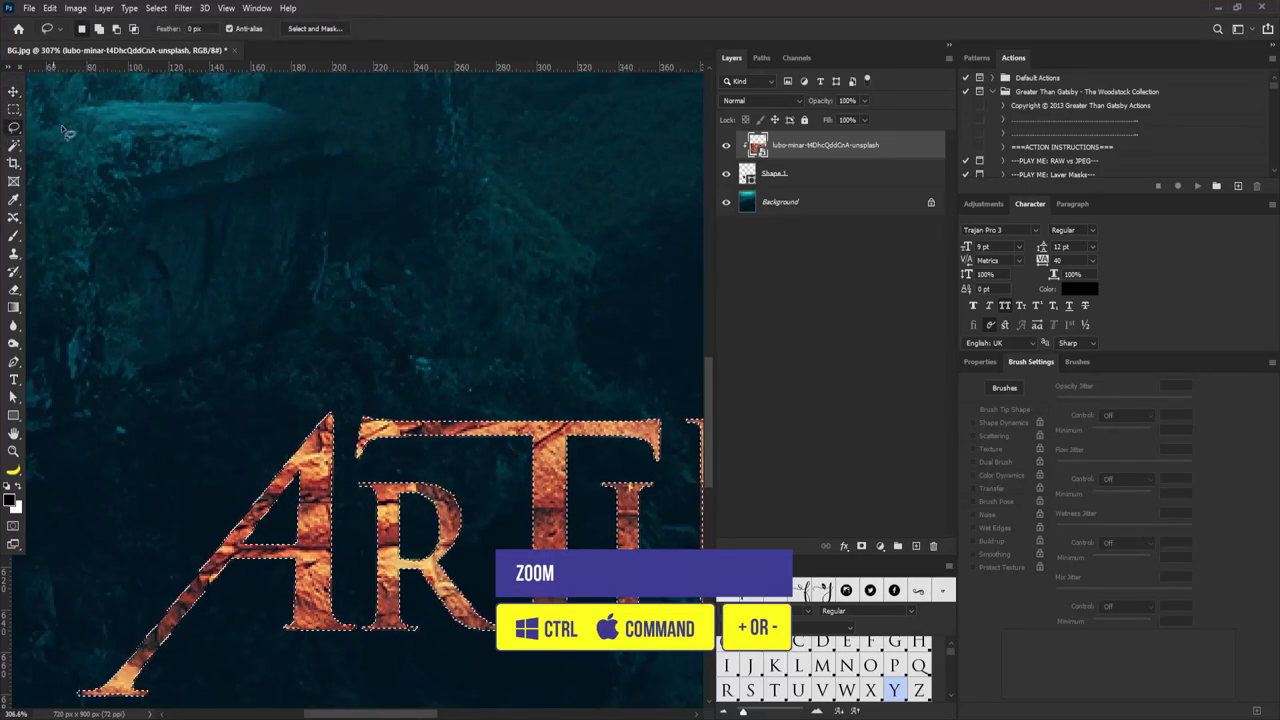
{"action": "key", "text": "alt"}
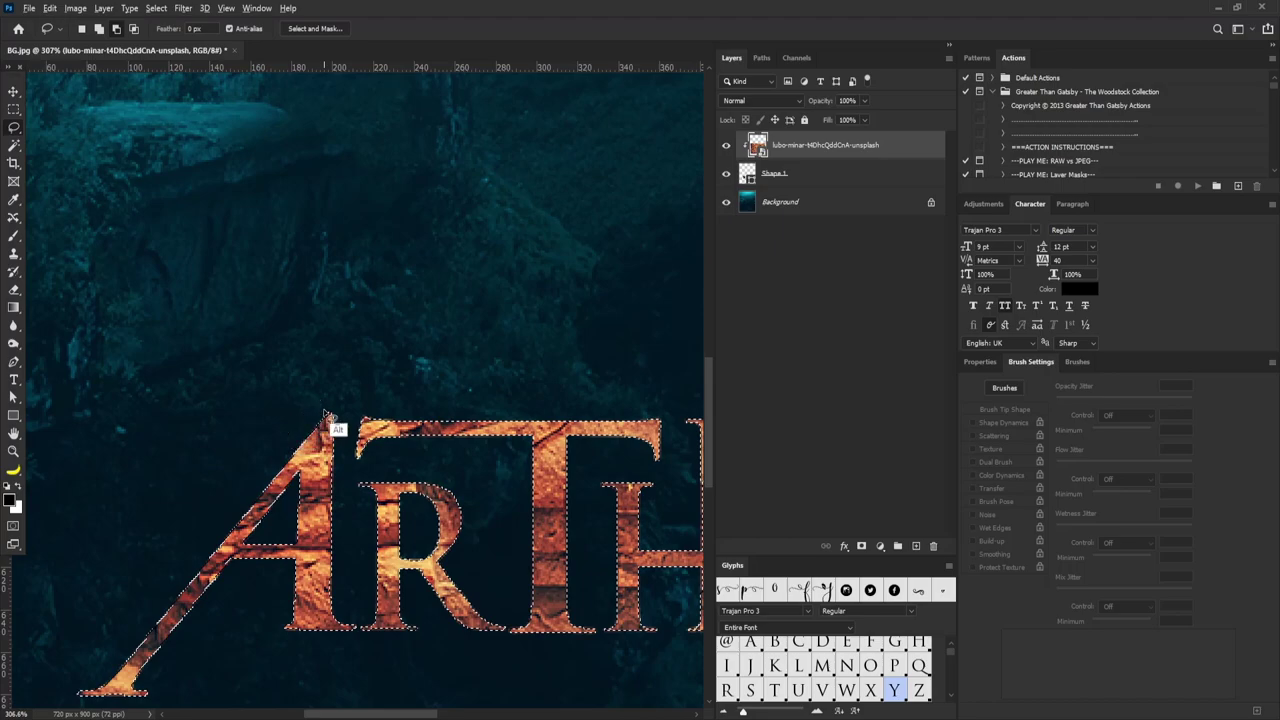
{"action": "left_click_drag", "start_coordinate": [271, 519], "coordinate": [366, 376]}
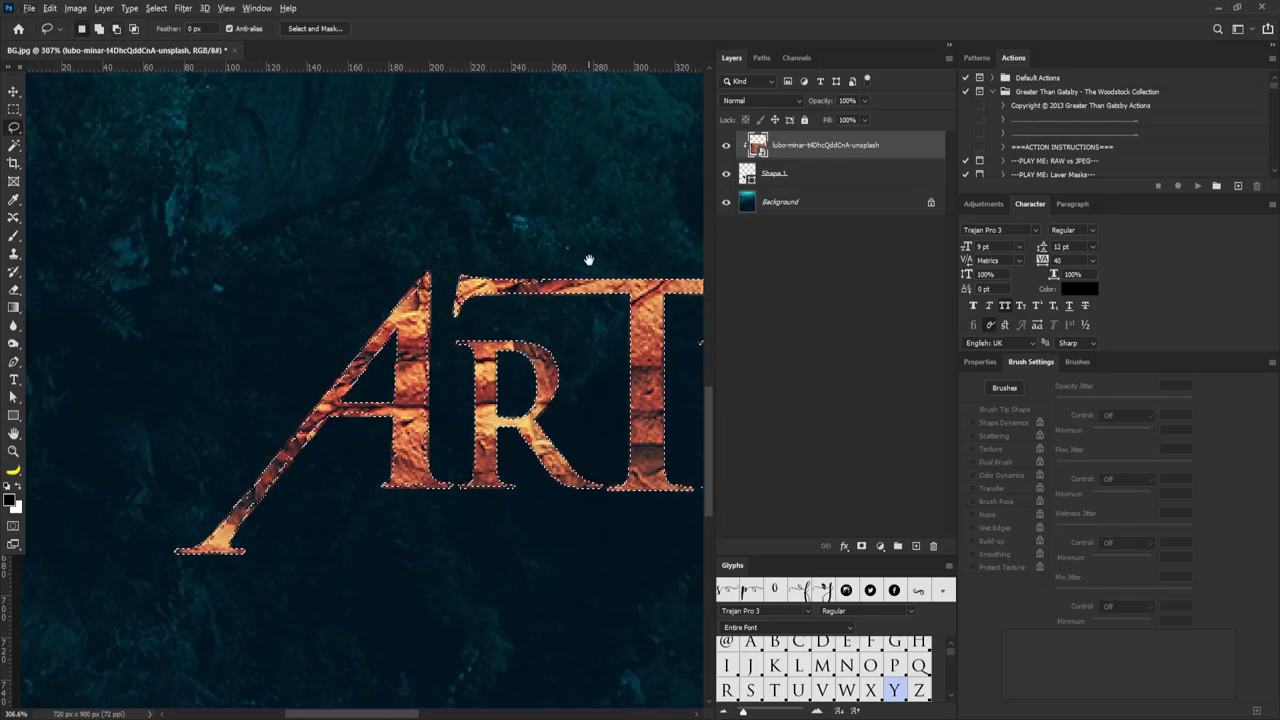
Subtract irregular lasso chips from the selection along the edges of the T's crossbar and the small letter R.
{"action": "left_click_drag", "start_coordinate": [556, 262], "coordinate": [466, 255]}
{"action": "key", "text": "alt"}
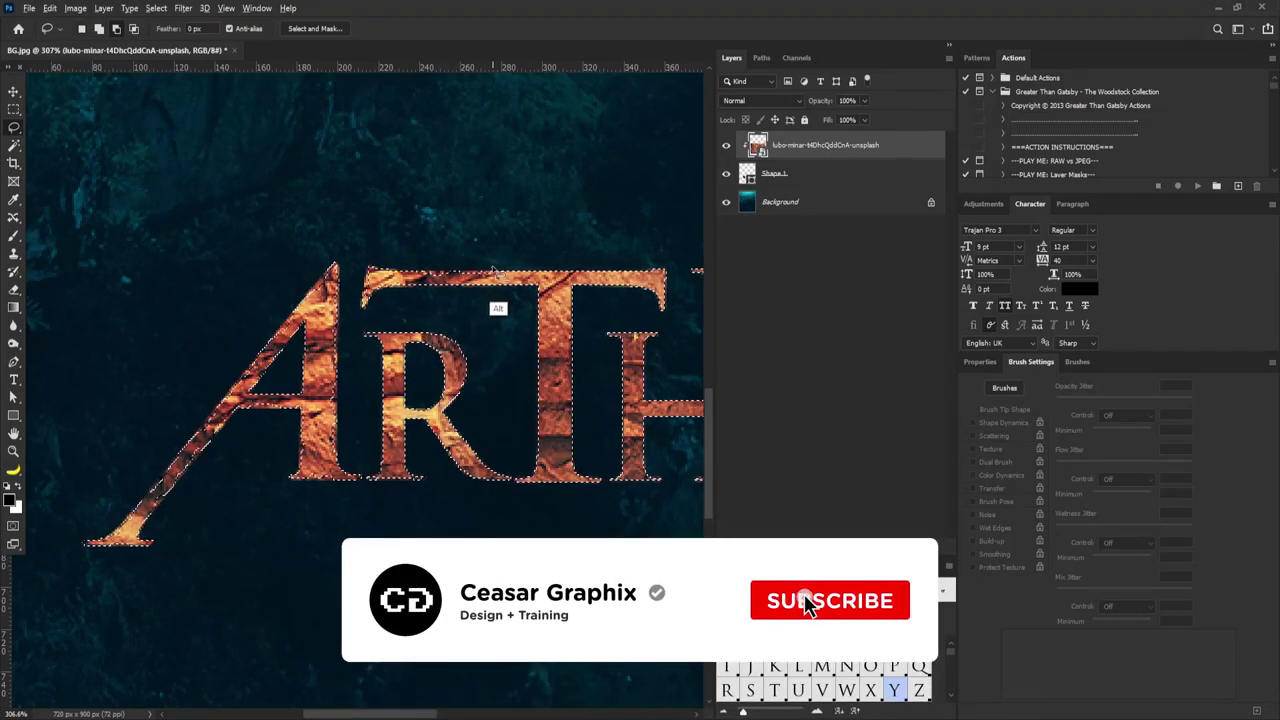
{"action": "mouse_move", "coordinate": [493, 270]}
{"action": "left_mouse_down"}
{"action": "mouse_move", "coordinate": [563, 278]}
{"action": "mouse_move", "coordinate": [568, 223]}
{"action": "mouse_move", "coordinate": [620, 268]}
{"action": "mouse_move", "coordinate": [662, 265]}
{"action": "mouse_move", "coordinate": [642, 302]}
{"action": "mouse_move", "coordinate": [655, 316]}
{"action": "mouse_move", "coordinate": [578, 291]}
{"action": "mouse_move", "coordinate": [591, 300]}
{"action": "mouse_move", "coordinate": [571, 474]}
{"action": "mouse_move", "coordinate": [594, 305]}
{"action": "left_mouse_up"}
{"action": "mouse_move", "coordinate": [403, 292]}
{"action": "left_mouse_down"}
{"action": "mouse_move", "coordinate": [523, 301]}
{"action": "mouse_move", "coordinate": [537, 469]}
{"action": "mouse_move", "coordinate": [525, 490]}
{"action": "mouse_move", "coordinate": [477, 321]}
{"action": "mouse_move", "coordinate": [410, 300]}
{"action": "left_mouse_up"}
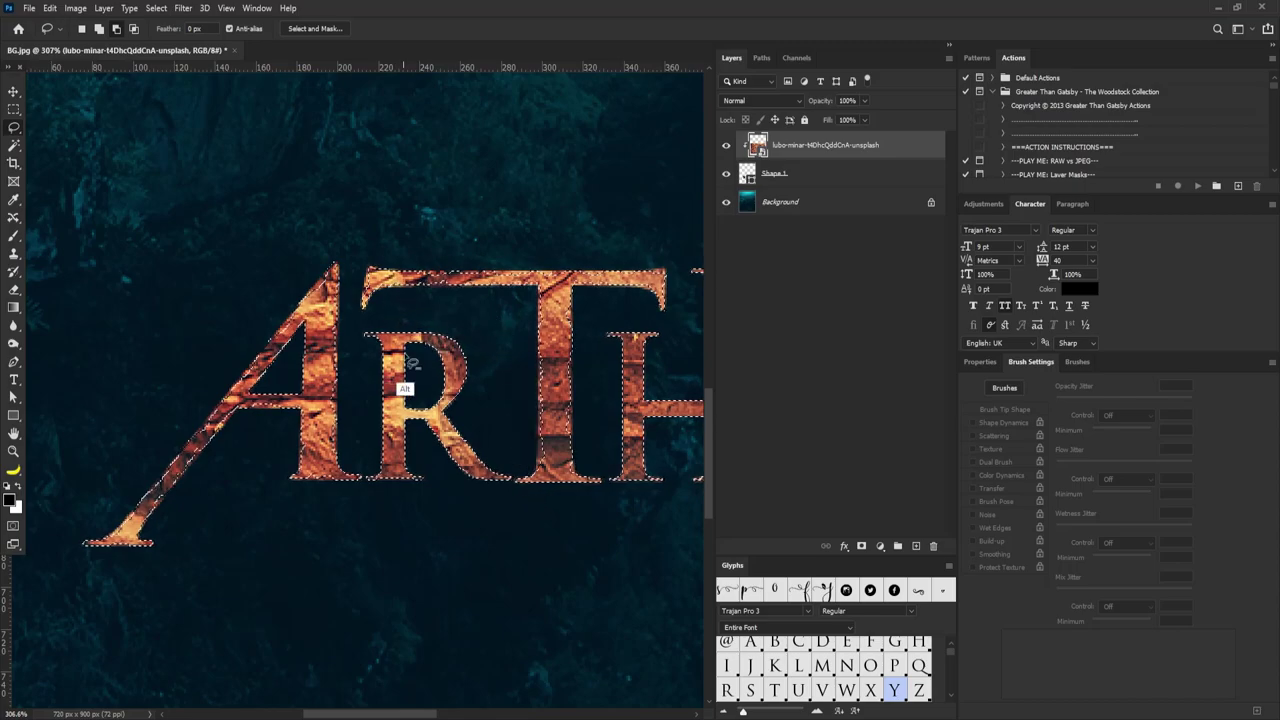
{"action": "left_click_drag", "start_coordinate": [448, 414], "coordinate": [513, 482]}
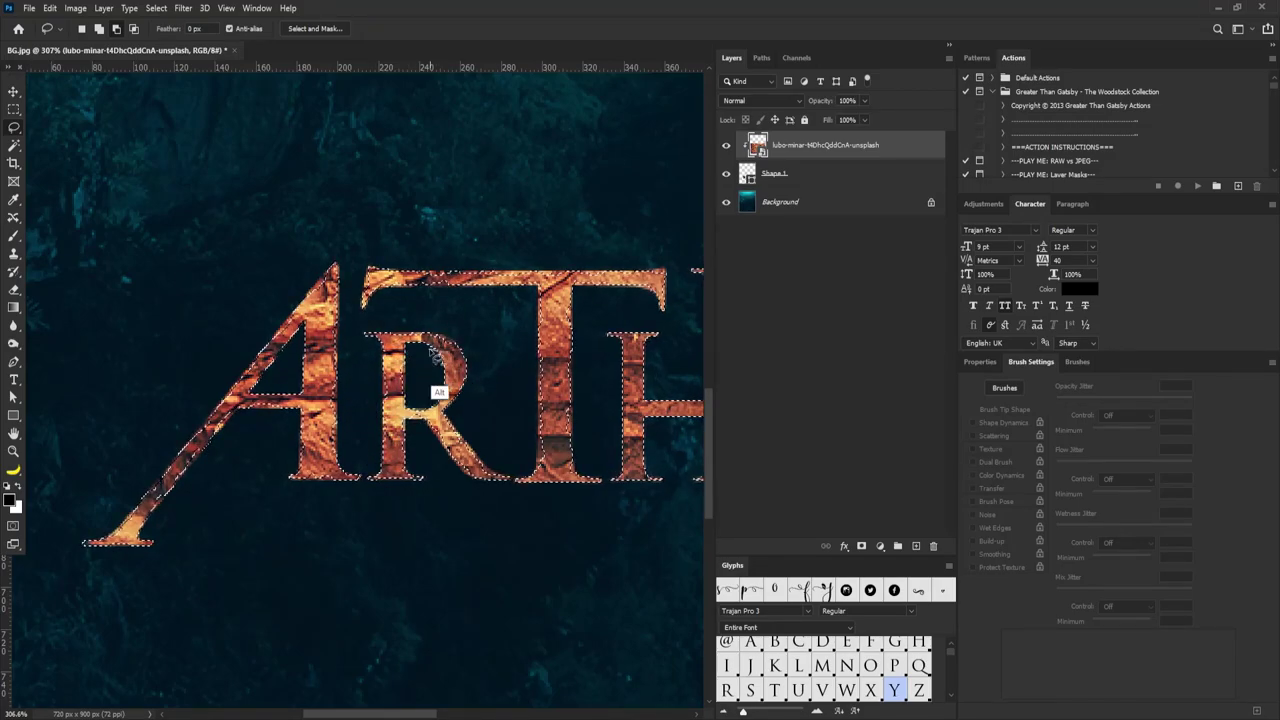
Subtract irregular lasso chips from the selection along the edges of the letters H and U.
{"action": "scroll", "coordinate": [425, 385], "scroll_direction": "right", "scroll_amount": 5}
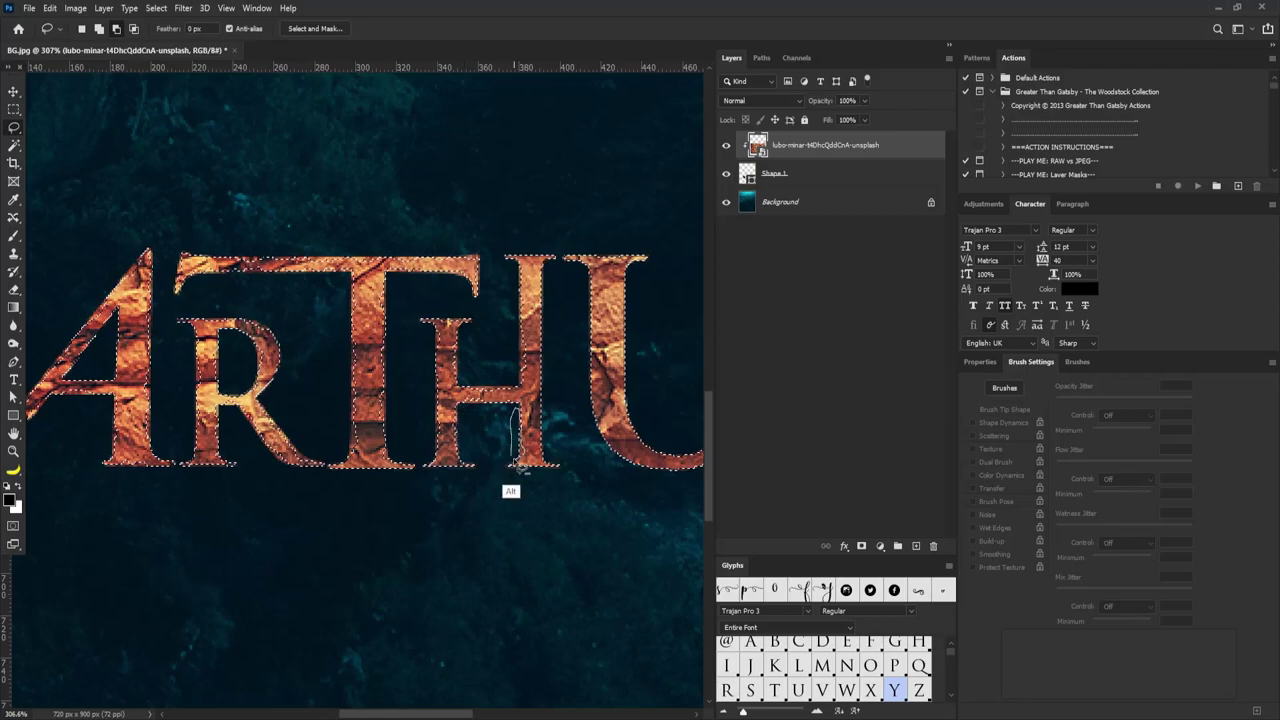
{"action": "scroll", "coordinate": [552, 465], "scroll_direction": "right", "scroll_amount": 3}
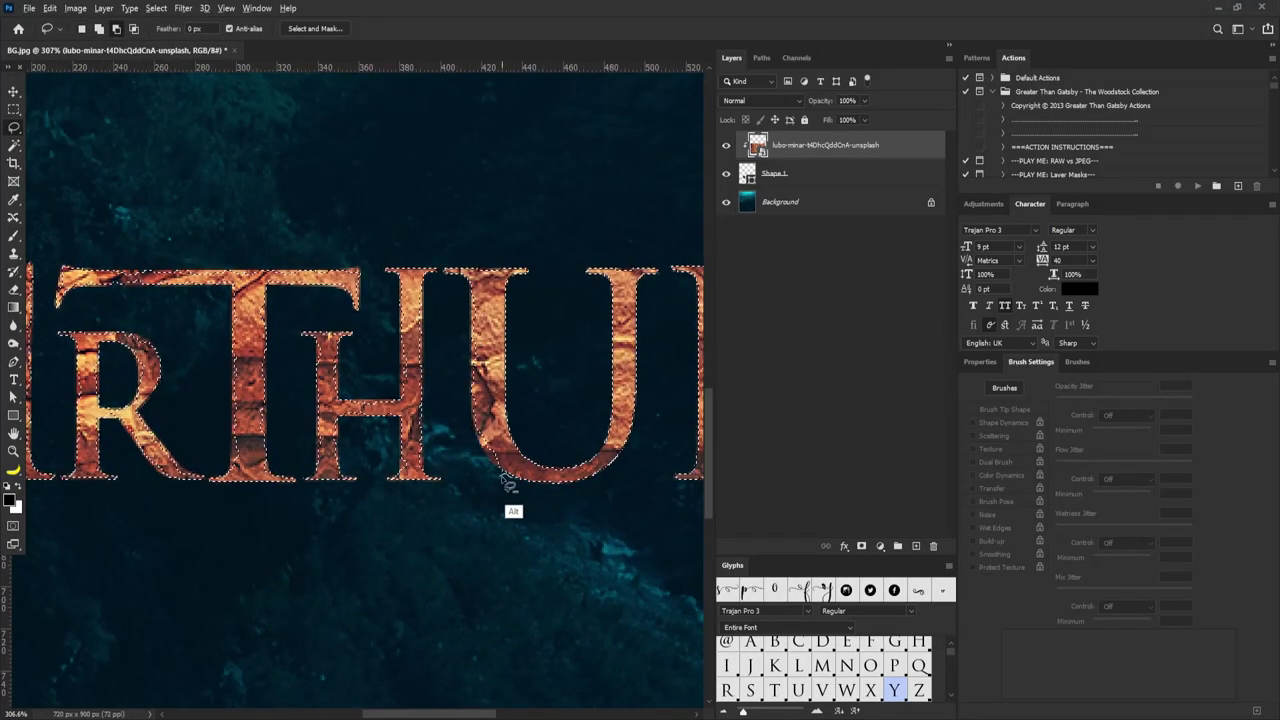
{"action": "mouse_move", "coordinate": [512, 447]}
{"action": "left_mouse_down"}
{"action": "mouse_move", "coordinate": [524, 287]}
{"action": "mouse_move", "coordinate": [512, 282]}
{"action": "left_mouse_up"}
{"action": "mouse_move", "coordinate": [604, 281]}
{"action": "left_mouse_down"}
{"action": "mouse_move", "coordinate": [600, 376]}
{"action": "mouse_move", "coordinate": [567, 453]}
{"action": "mouse_move", "coordinate": [600, 288]}
{"action": "mouse_move", "coordinate": [634, 298]}
{"action": "mouse_move", "coordinate": [628, 384]}
{"action": "mouse_move", "coordinate": [650, 393]}
{"action": "mouse_move", "coordinate": [645, 291]}
{"action": "left_mouse_up"}
Subtract irregular lasso chips from the selection around the final letter R, including its stem, bowl and long diagonal leg.
{"action": "mouse_move", "coordinate": [688, 276]}
{"action": "left_mouse_down"}
{"action": "mouse_move", "coordinate": [554, 331]}
{"action": "mouse_move", "coordinate": [518, 304]}
{"action": "left_mouse_up"}
{"action": "mouse_move", "coordinate": [514, 308]}
{"action": "left_mouse_down"}
{"action": "mouse_move", "coordinate": [531, 318]}
{"action": "mouse_move", "coordinate": [520, 472]}
{"action": "mouse_move", "coordinate": [512, 306]}
{"action": "left_mouse_up"}
{"action": "mouse_move", "coordinate": [519, 514]}
{"action": "left_mouse_down"}
{"action": "mouse_move", "coordinate": [579, 514]}
{"action": "mouse_move", "coordinate": [562, 483]}
{"action": "mouse_move", "coordinate": [557, 492]}
{"action": "left_mouse_up"}
{"action": "mouse_move", "coordinate": [560, 430]}
{"action": "left_mouse_down"}
{"action": "mouse_move", "coordinate": [560, 526]}
{"action": "mouse_move", "coordinate": [575, 470]}
{"action": "left_mouse_up"}
{"action": "mouse_move", "coordinate": [566, 312]}
{"action": "left_mouse_down"}
{"action": "mouse_move", "coordinate": [554, 366]}
{"action": "mouse_move", "coordinate": [570, 318]}
{"action": "left_mouse_up"}
{"action": "mouse_move", "coordinate": [582, 312]}
{"action": "left_mouse_down"}
{"action": "mouse_move", "coordinate": [603, 410]}
{"action": "mouse_move", "coordinate": [576, 428]}
{"action": "mouse_move", "coordinate": [466, 380]}
{"action": "mouse_move", "coordinate": [522, 414]}
{"action": "mouse_move", "coordinate": [503, 424]}
{"action": "left_mouse_up"}
{"action": "left_click_drag", "start_coordinate": [481, 352], "coordinate": [503, 396]}
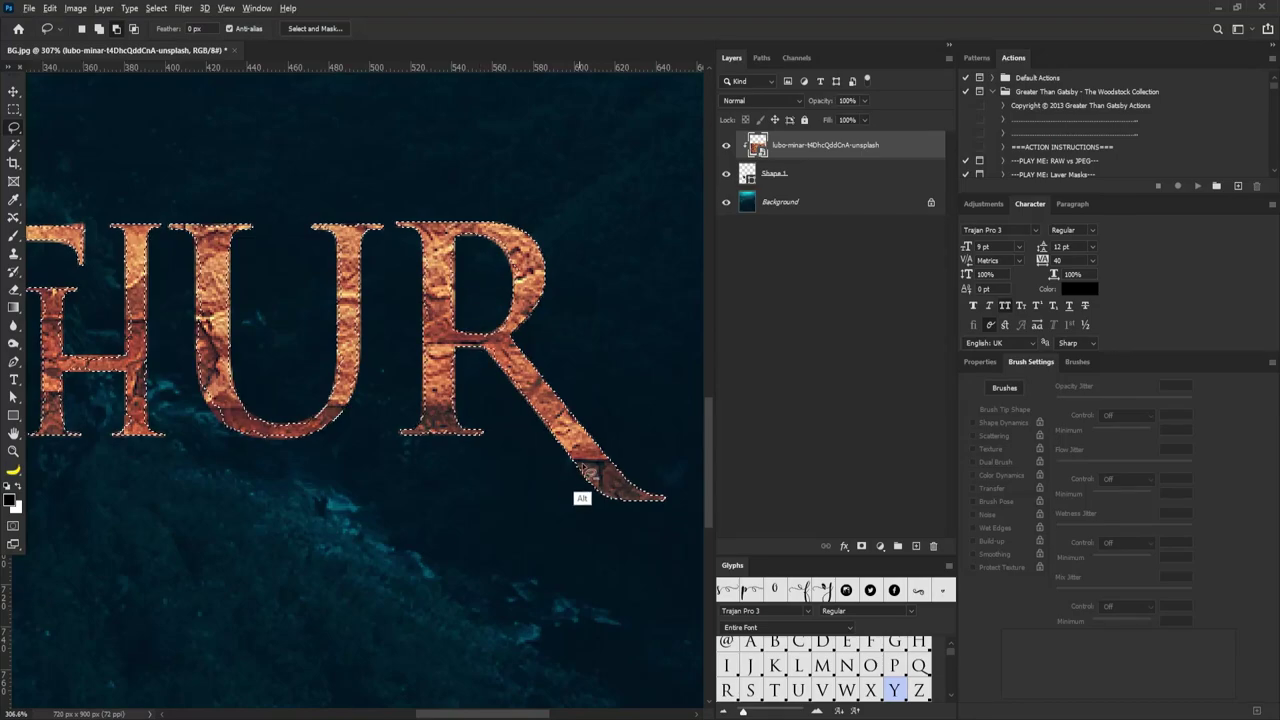
{"action": "mouse_move", "coordinate": [583, 466]}
{"action": "left_mouse_down"}
{"action": "mouse_move", "coordinate": [631, 513]}
{"action": "mouse_move", "coordinate": [665, 488]}
{"action": "left_mouse_up"}
{"action": "left_click_drag", "start_coordinate": [590, 428], "coordinate": [672, 490]}
{"action": "left_click_drag", "start_coordinate": [542, 388], "coordinate": [580, 430]}
{"action": "mouse_move", "coordinate": [550, 385]}
{"action": "left_mouse_down"}
{"action": "mouse_move", "coordinate": [523, 322]}
{"action": "mouse_move", "coordinate": [545, 285]}
{"action": "mouse_move", "coordinate": [523, 234]}
{"action": "mouse_move", "coordinate": [503, 218]}
{"action": "mouse_move", "coordinate": [423, 219]}
{"action": "mouse_move", "coordinate": [594, 223]}
{"action": "mouse_move", "coordinate": [476, 263]}
{"action": "mouse_move", "coordinate": [491, 256]}
{"action": "left_mouse_up"}
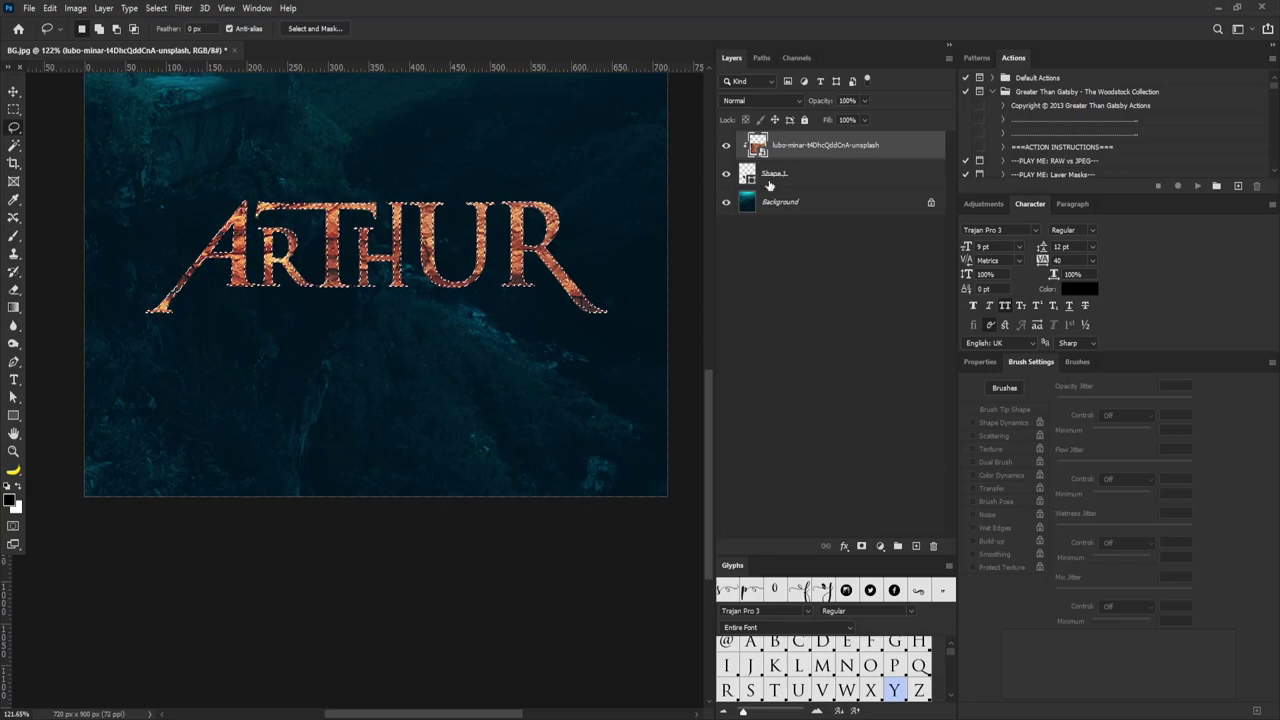
Add a layer mask to the Shape 1 layer from the roughened letter selection.
{"action": "left_click", "coordinate": [782, 178]}
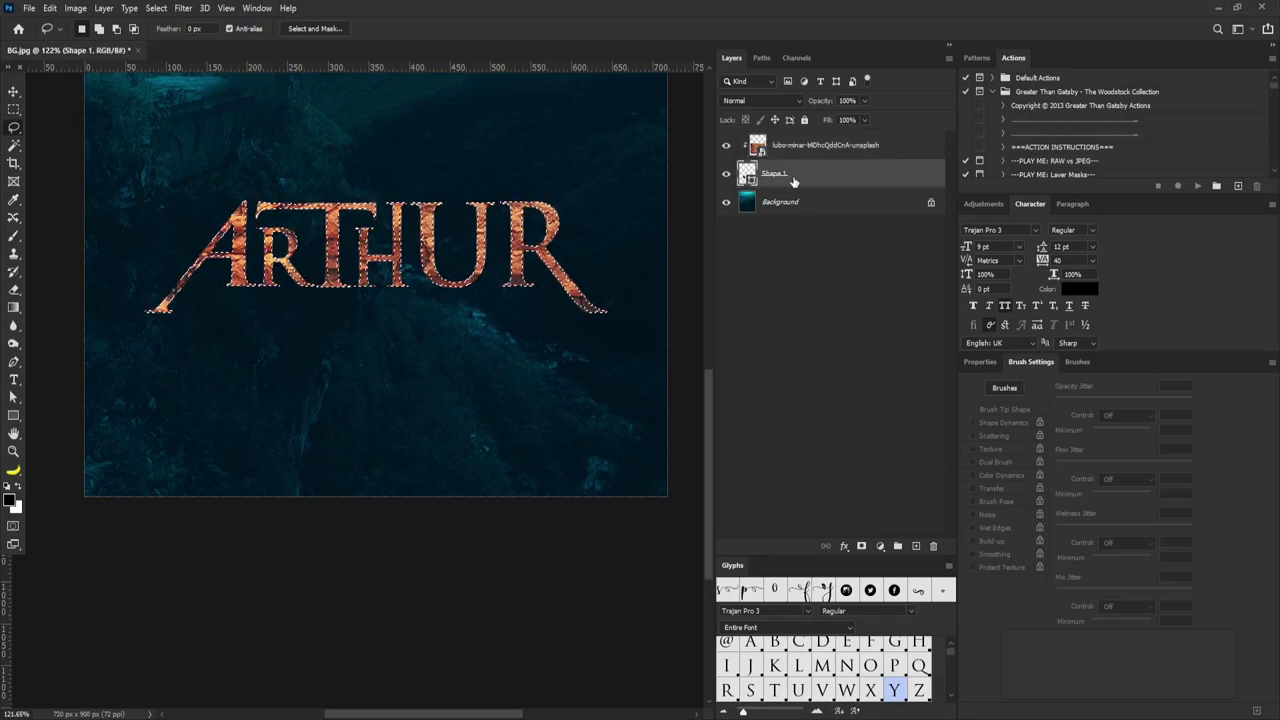
{"action": "left_click", "coordinate": [862, 546]}
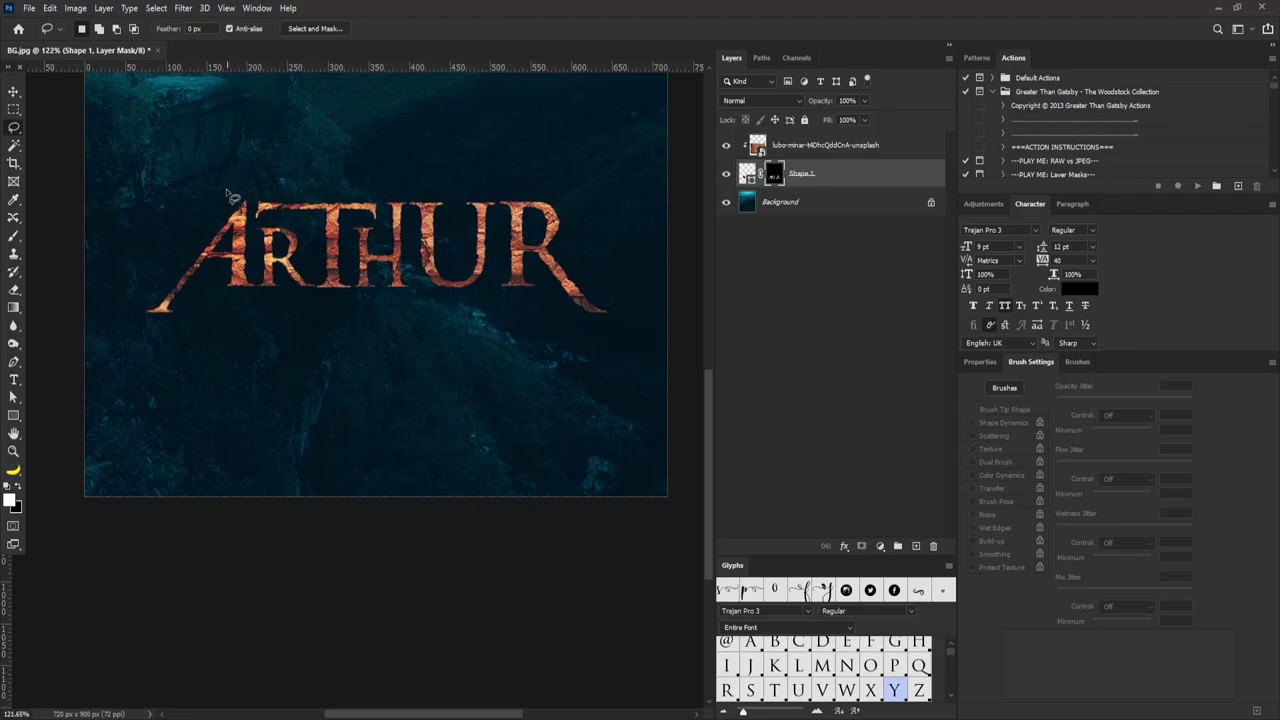
{"action": "key", "text": "v"}
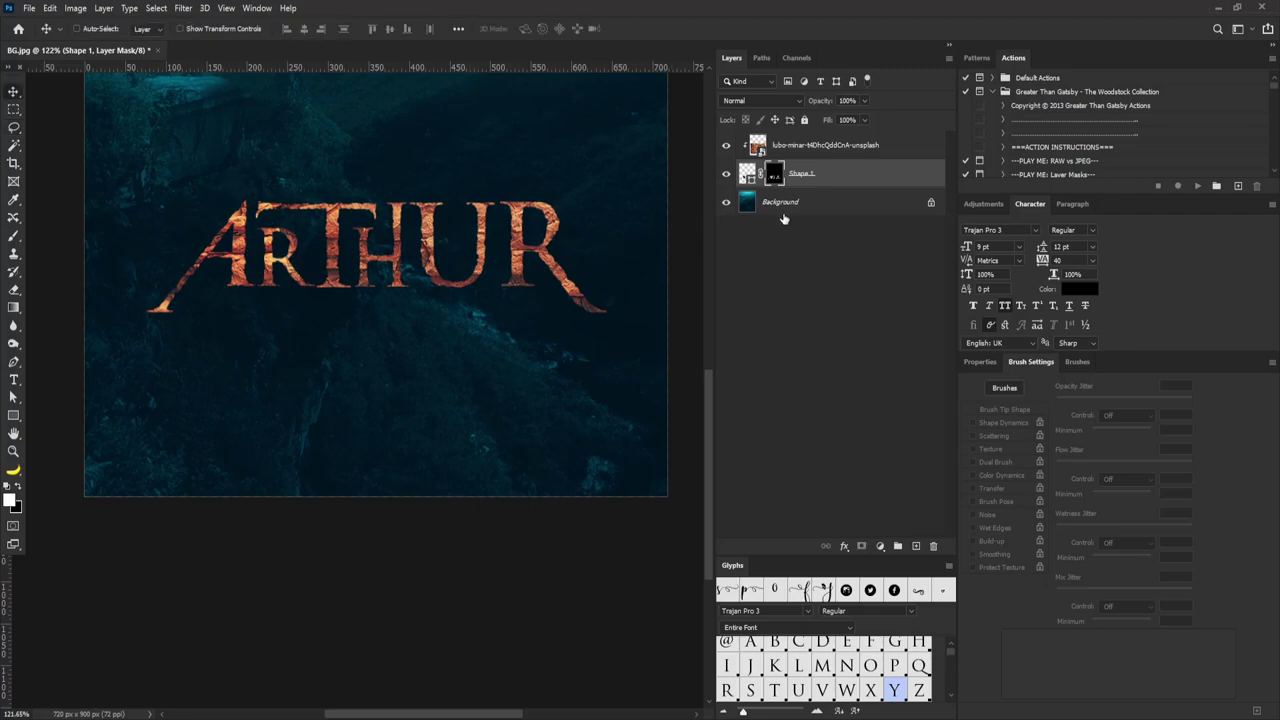
Group the rock texture and Shape 1 layers and name the group Title.
{"action": "left_click", "coordinate": [826, 148], "text": "ctrl"}
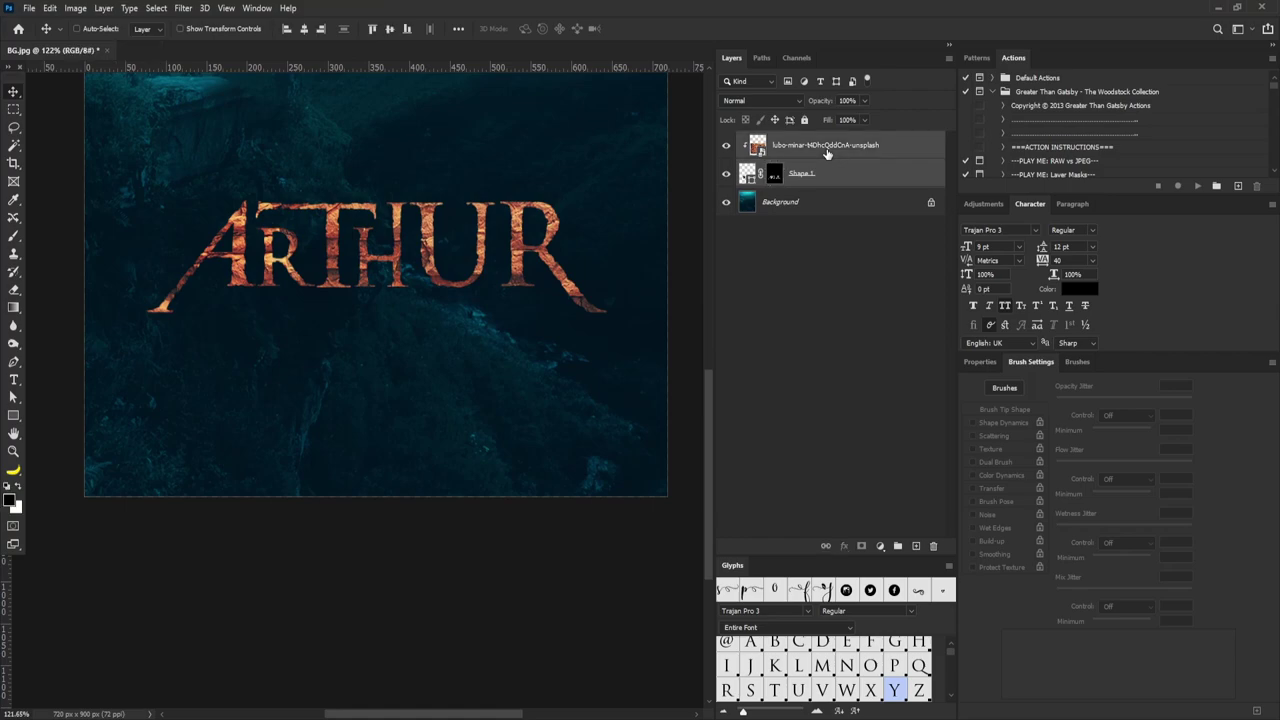
{"action": "key", "text": "ctrl+g"}
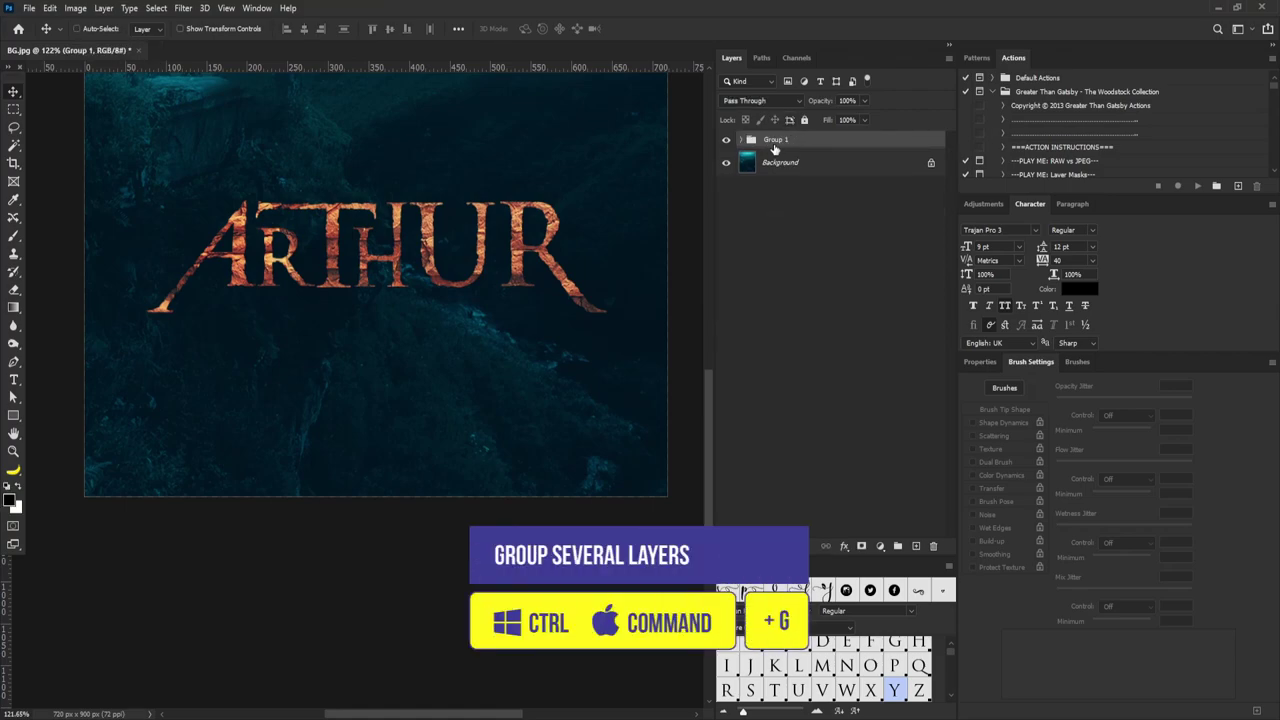
{"action": "double_click", "coordinate": [775, 140]}
{"action": "type", "text": "Ti"}
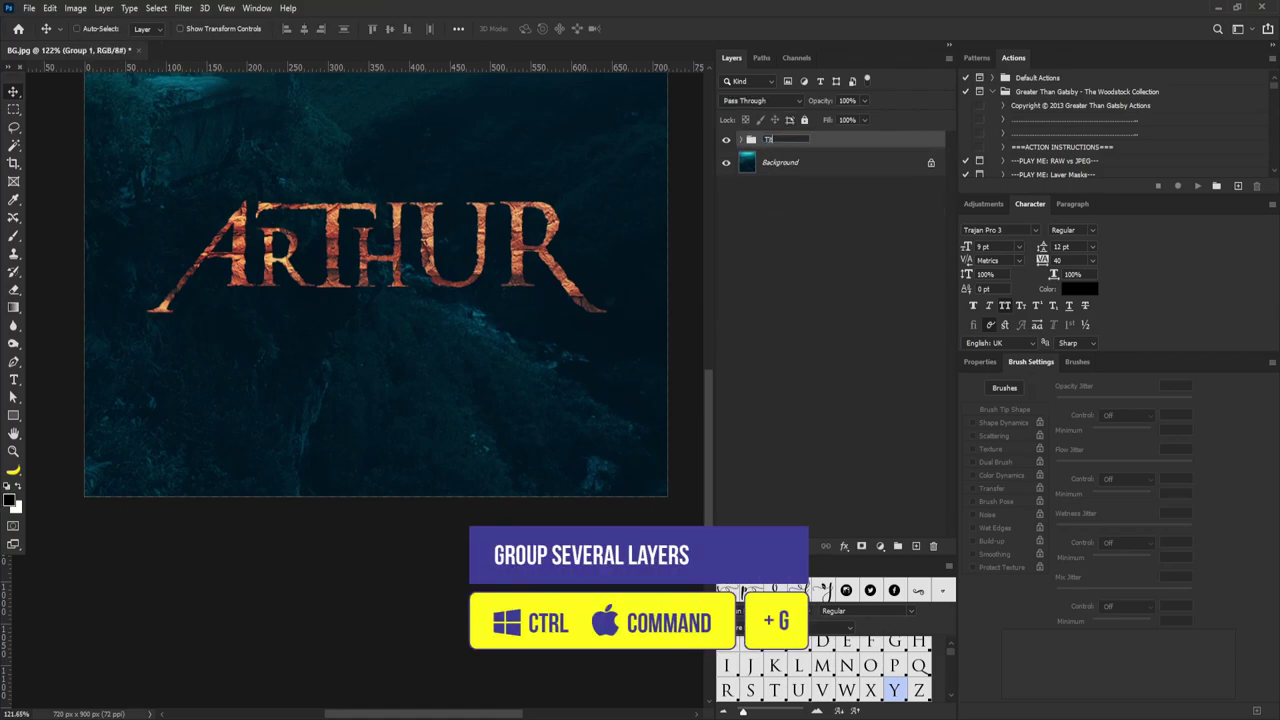
{"action": "type", "text": "tle"}
{"action": "key", "text": "Return"}
Duplicate the Title group, name the copy Title, and rename the original group Title BCKUP.
{"action": "key", "text": "ctrl+j"}
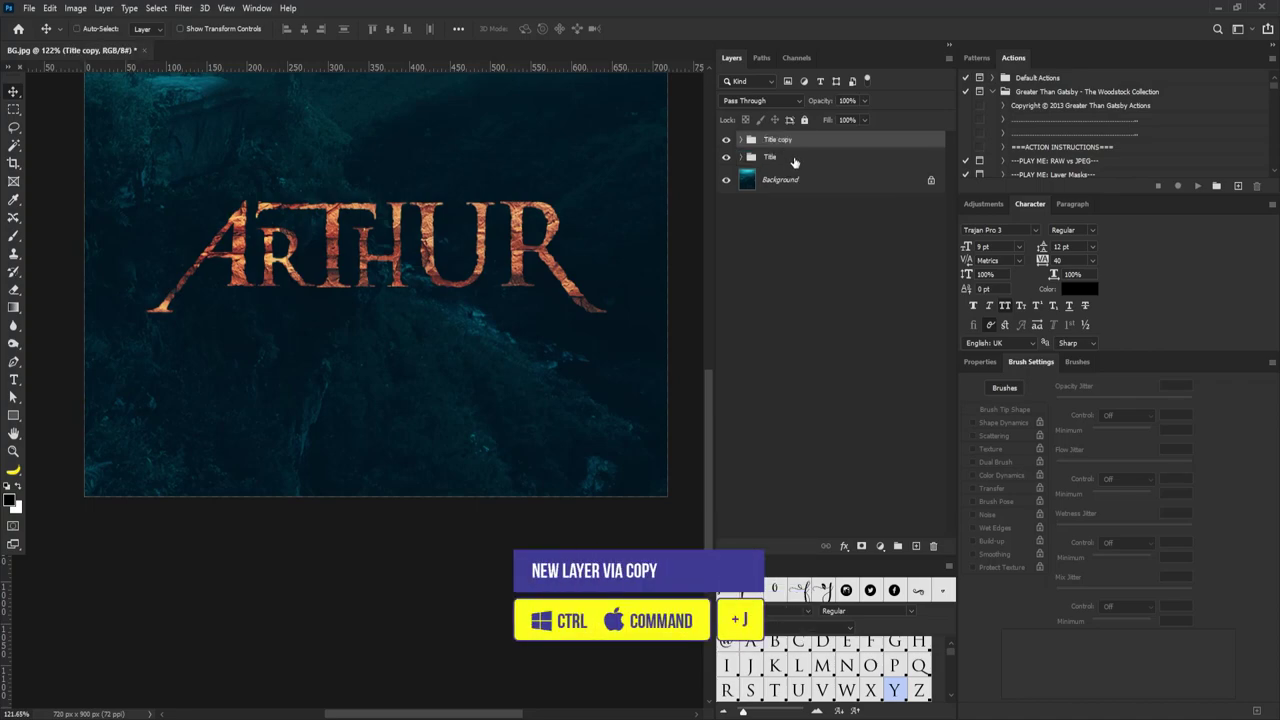
{"action": "double_click", "coordinate": [784, 141]}
{"action": "double_click", "coordinate": [785, 140]}
{"action": "key", "text": "BackSpace"}
{"action": "key", "text": "Return"}
{"action": "double_click", "coordinate": [770, 156]}
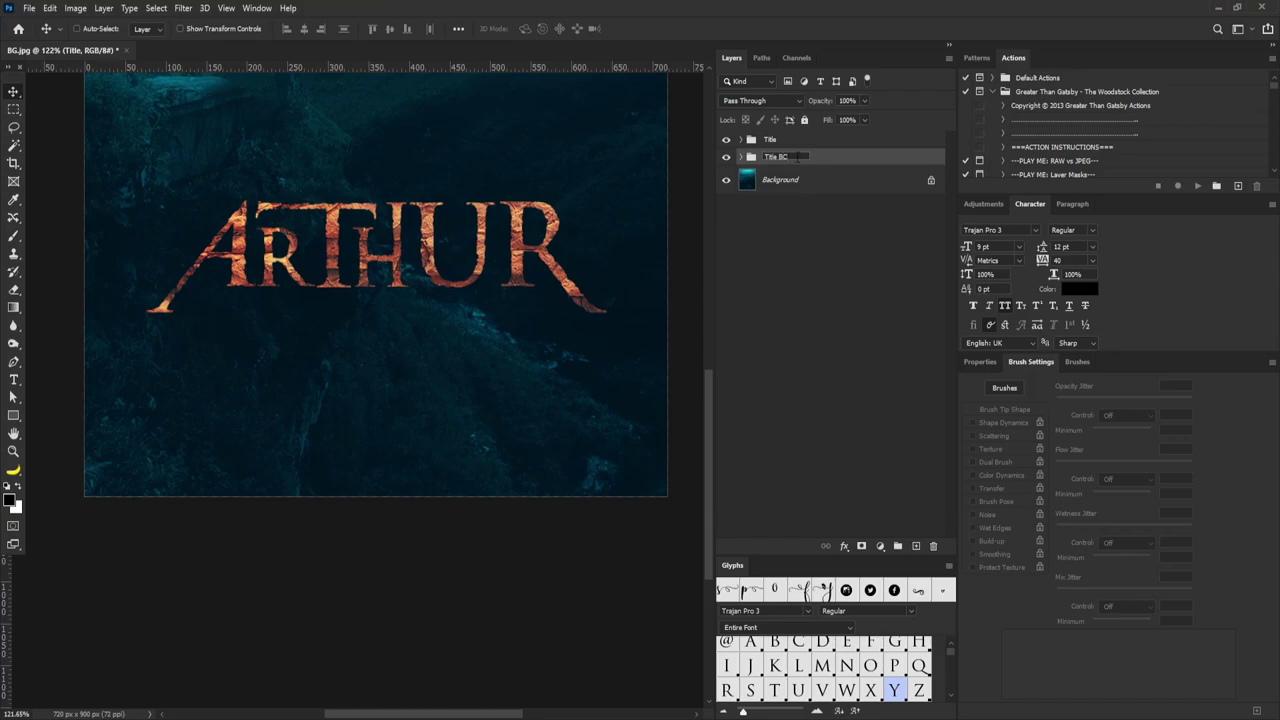
{"action": "key", "text": "Return"}
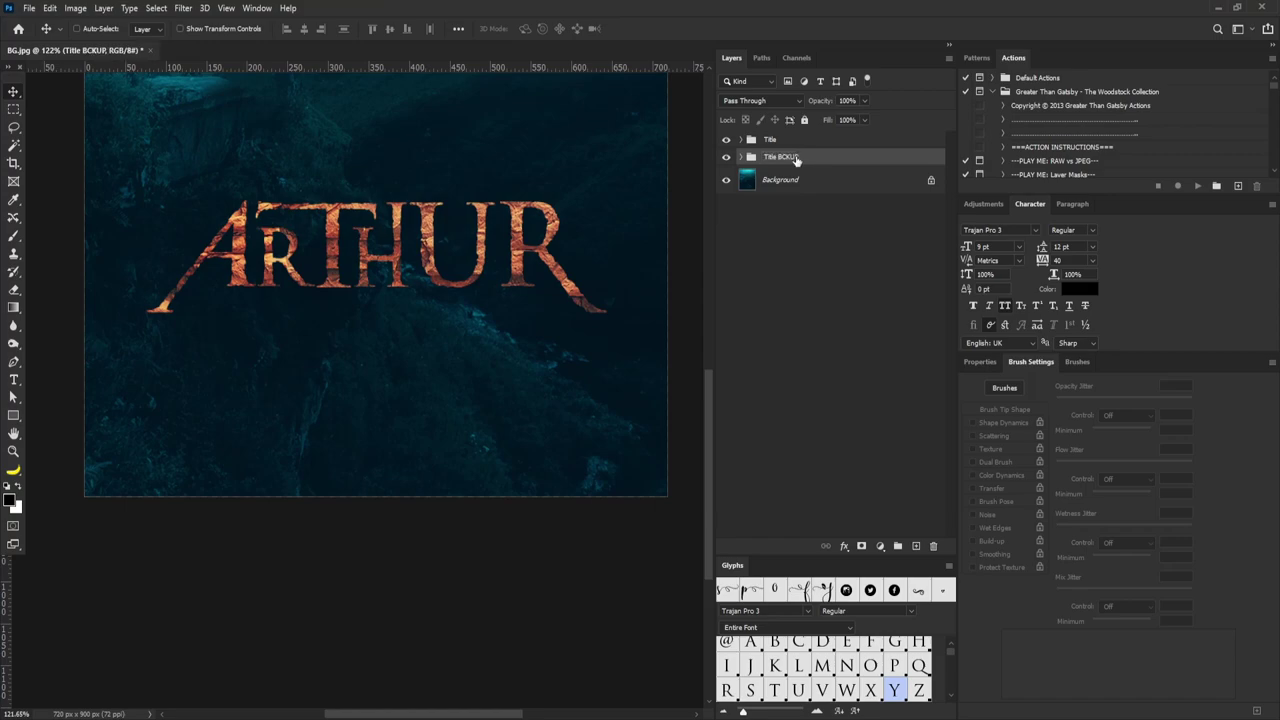
Hide the Title BCKUP group, and turn the Title group into a single rasterized layer by way of a smart object.
{"action": "left_click_drag", "start_coordinate": [714, 155], "coordinate": [733, 157]}
{"action": "left_click", "coordinate": [776, 145]}
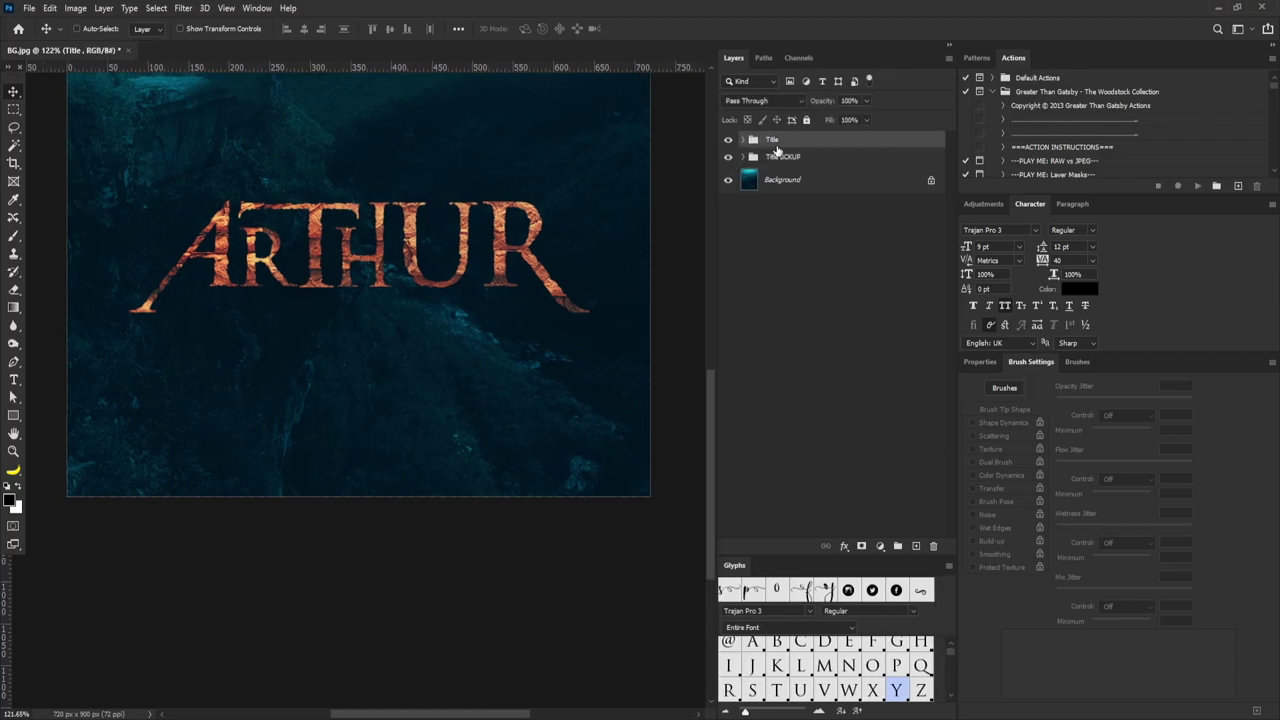
{"action": "right_click", "coordinate": [822, 147]}
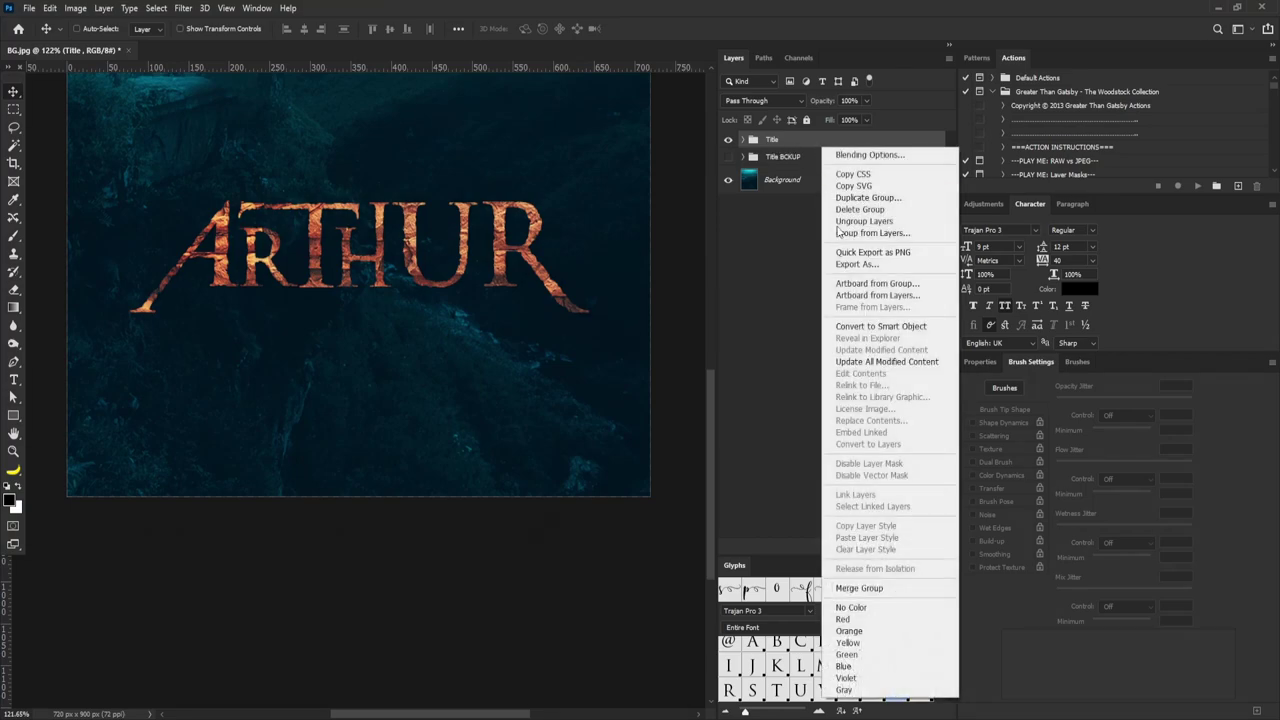
{"action": "left_click", "coordinate": [880, 326]}
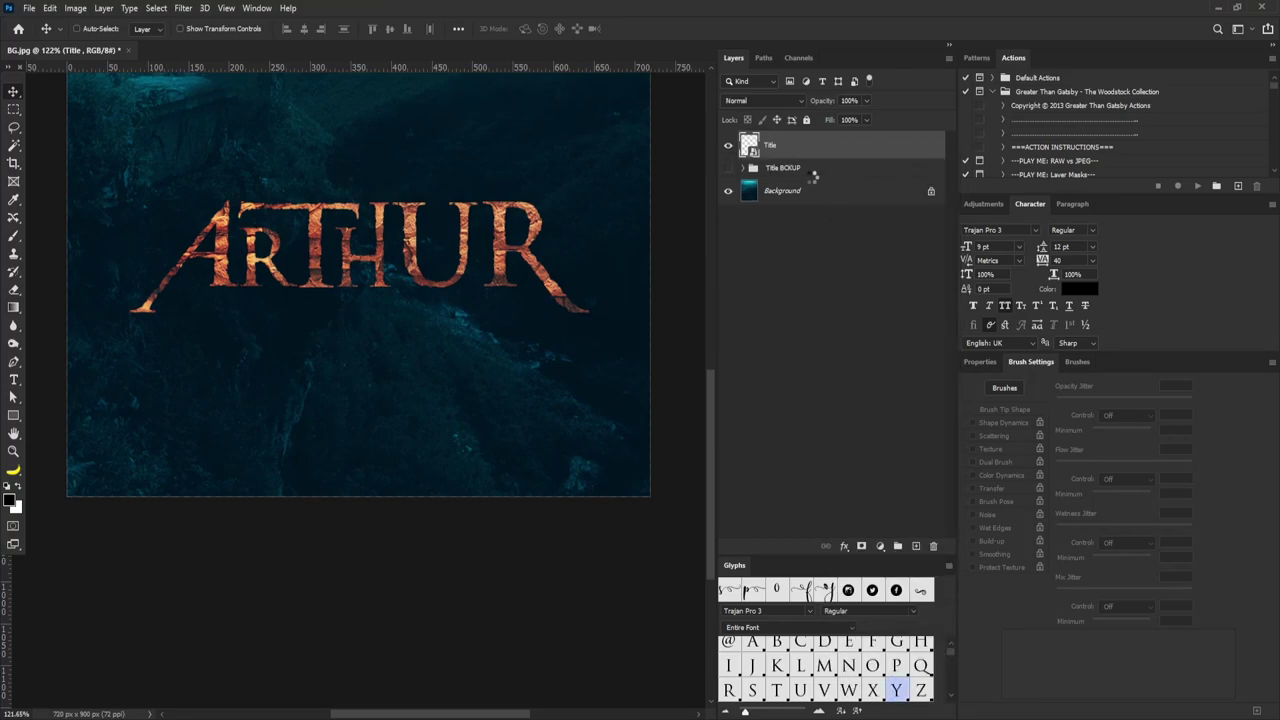
{"action": "right_click", "coordinate": [803, 150]}
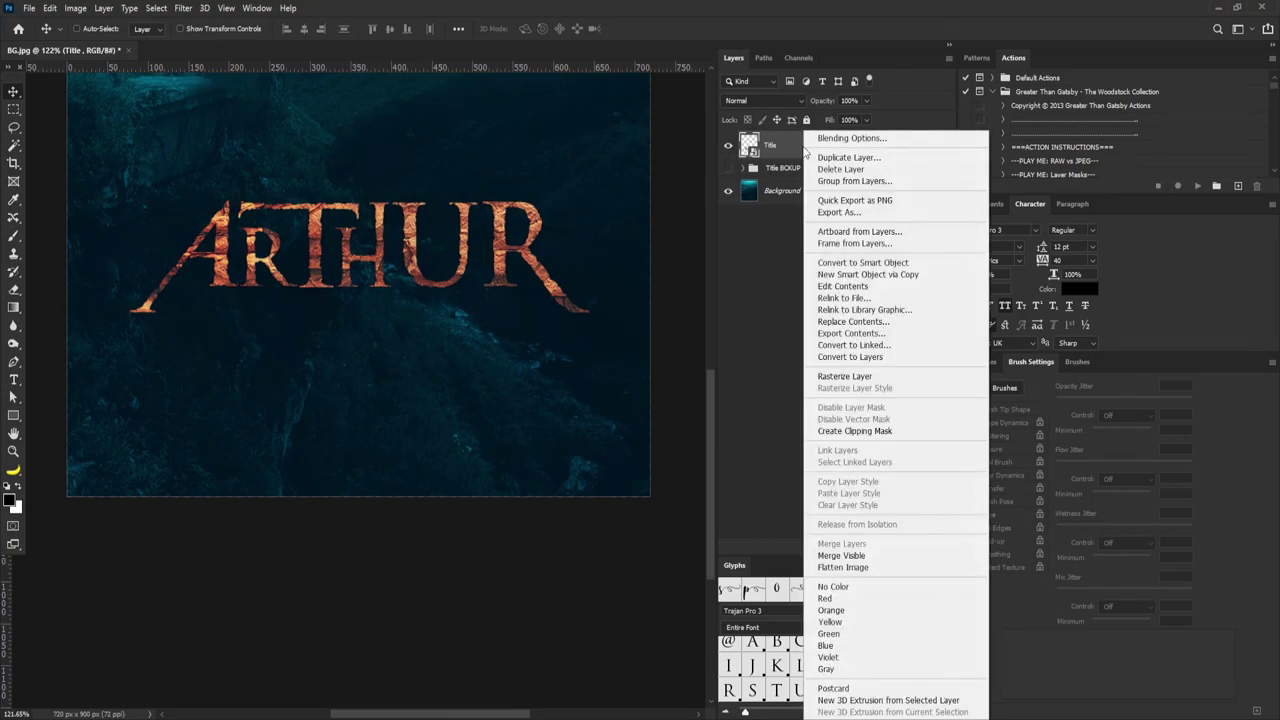
{"action": "left_click", "coordinate": [858, 377]}
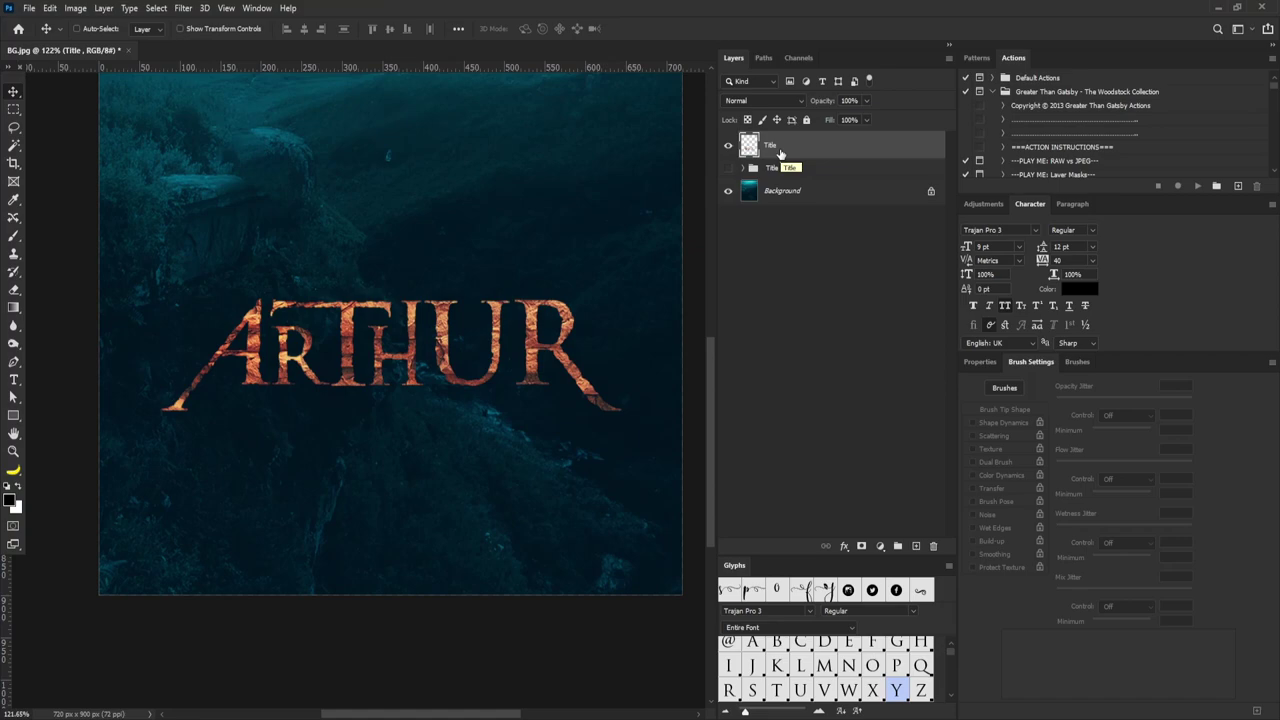
Apply Bevel & Emboss to the Title layer as Inner Bevel, Chisel Soft, depth 646%, direction Down, size 101 px.
{"action": "left_click", "coordinate": [843, 546]}
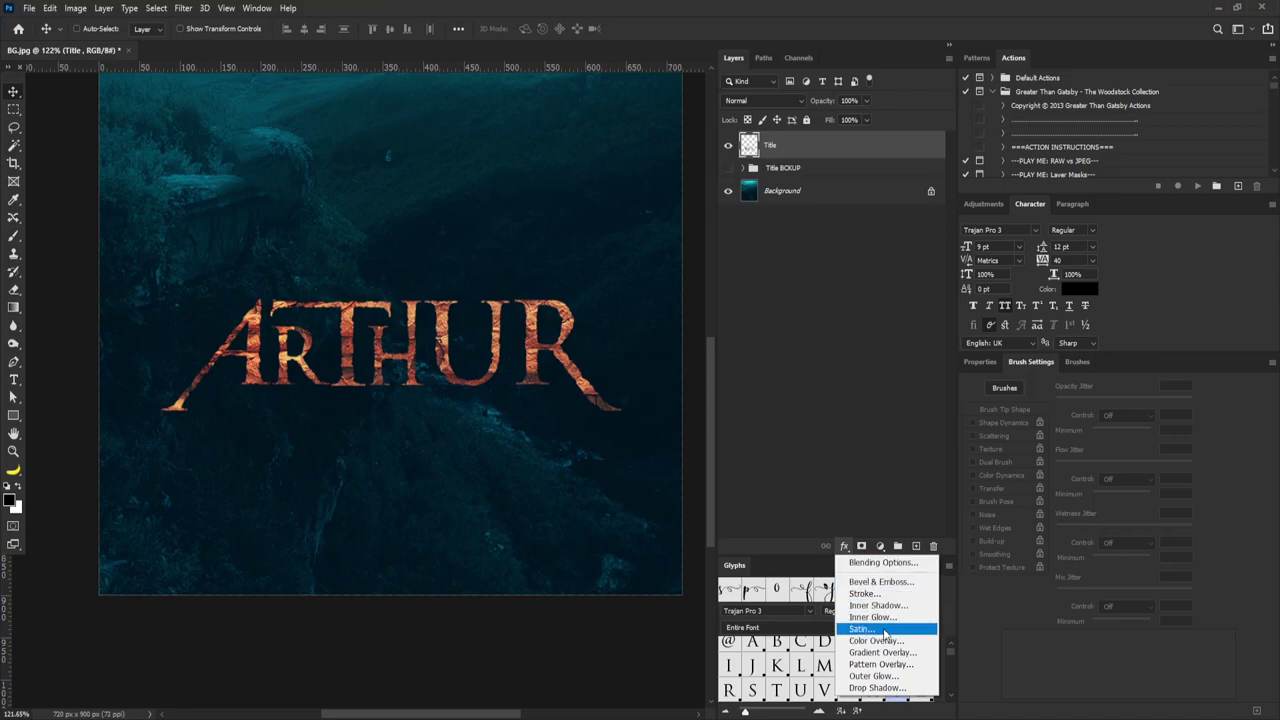
{"action": "left_click", "coordinate": [880, 581]}
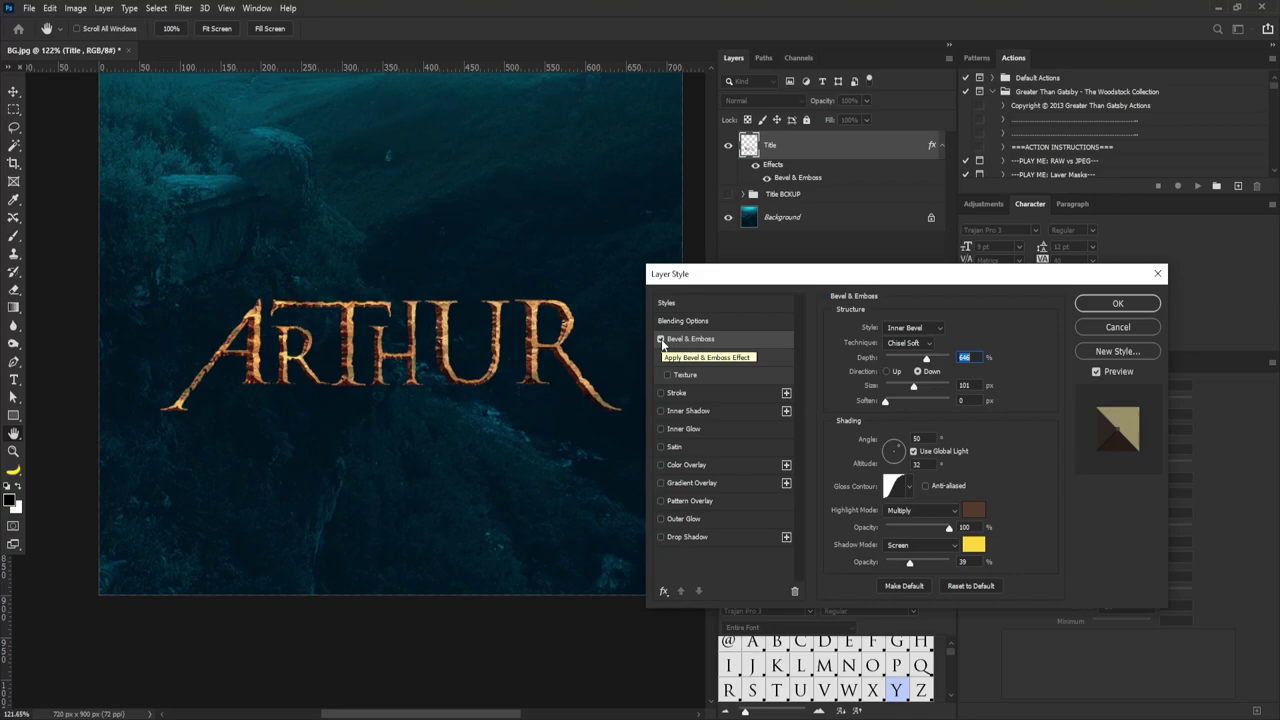
{"action": "left_click", "coordinate": [905, 326]}
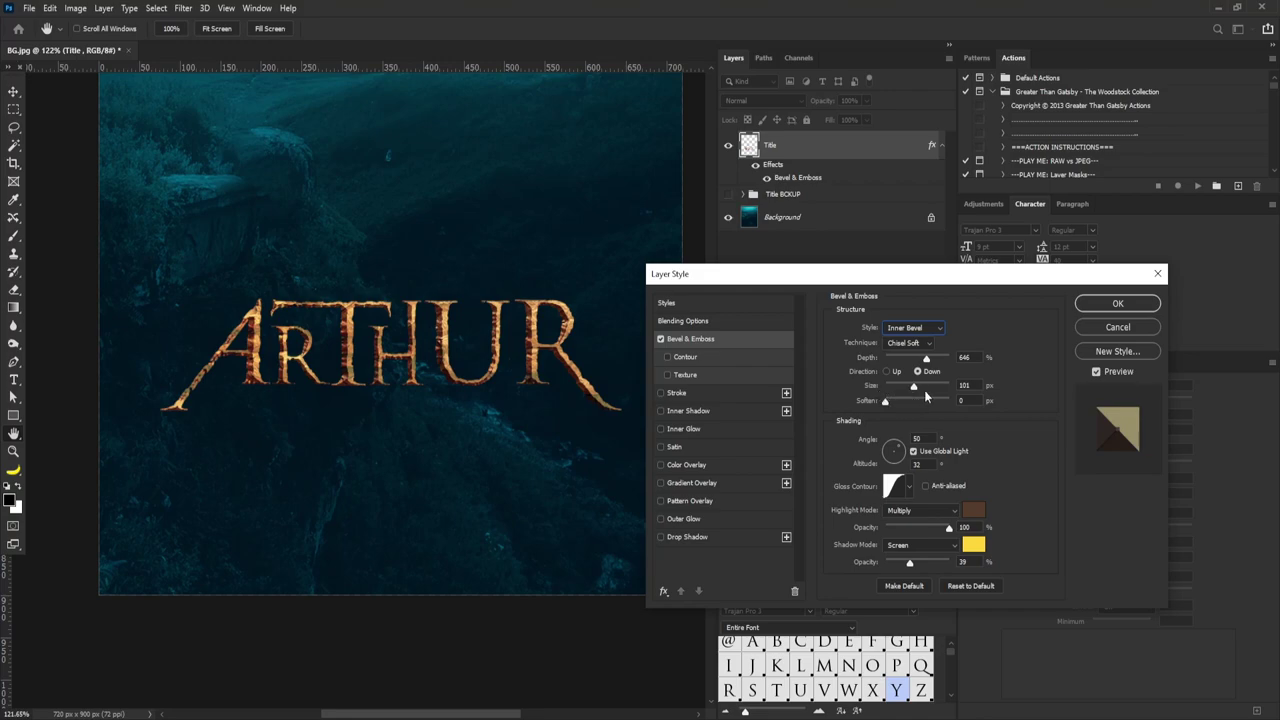
{"action": "left_click_drag", "start_coordinate": [970, 386], "coordinate": [723, 386]}
{"action": "left_click_drag", "start_coordinate": [917, 385], "coordinate": [877, 385]}
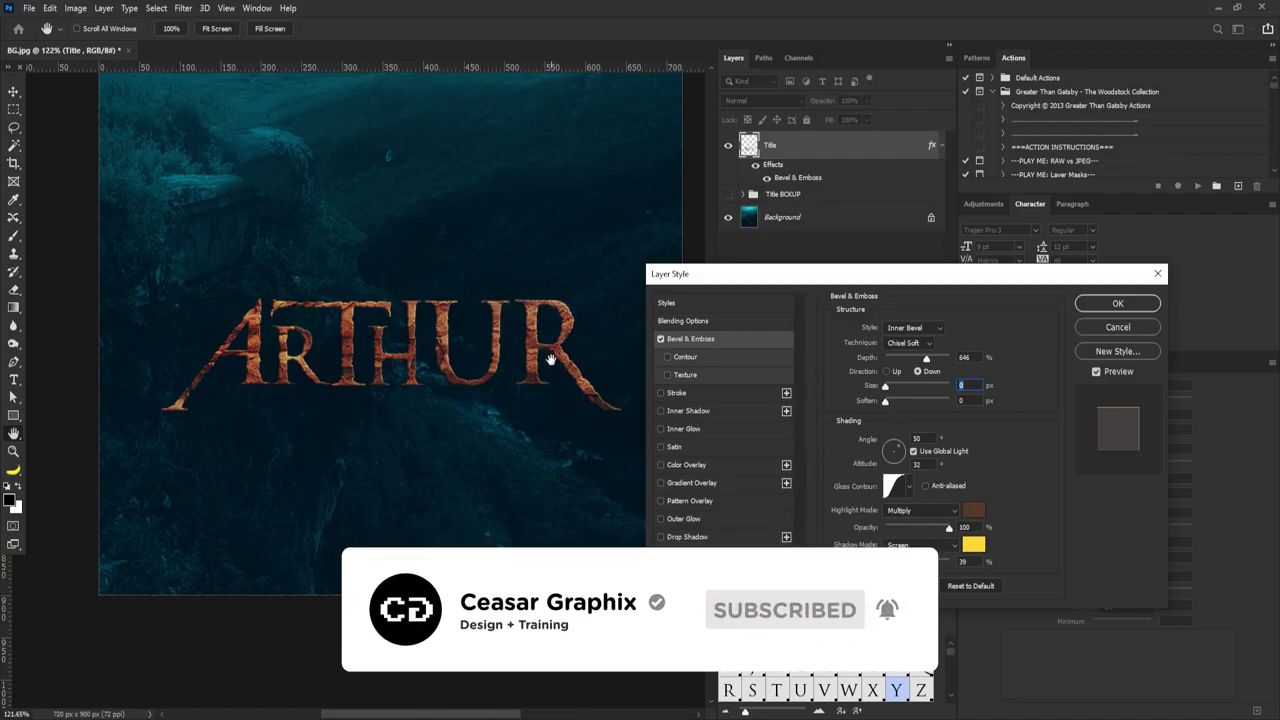
{"action": "left_click_drag", "start_coordinate": [885, 388], "coordinate": [911, 397]}
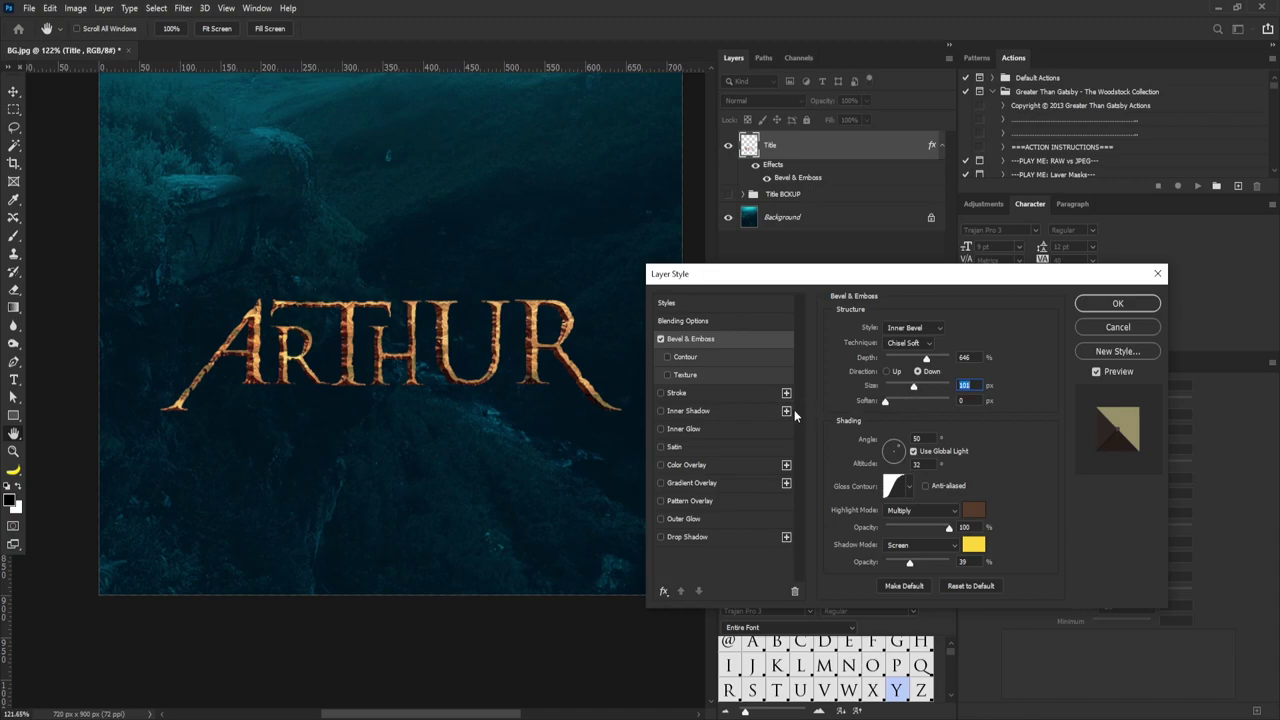
Set the bevel's soften to 0 px, angle to 50°, altitude to 32° and gloss contour to the S-shaped curve.
{"action": "left_click", "coordinate": [964, 400]}
{"action": "left_click", "coordinate": [920, 438]}
{"action": "double_click", "coordinate": [927, 464]}
{"action": "left_click", "coordinate": [910, 487]}
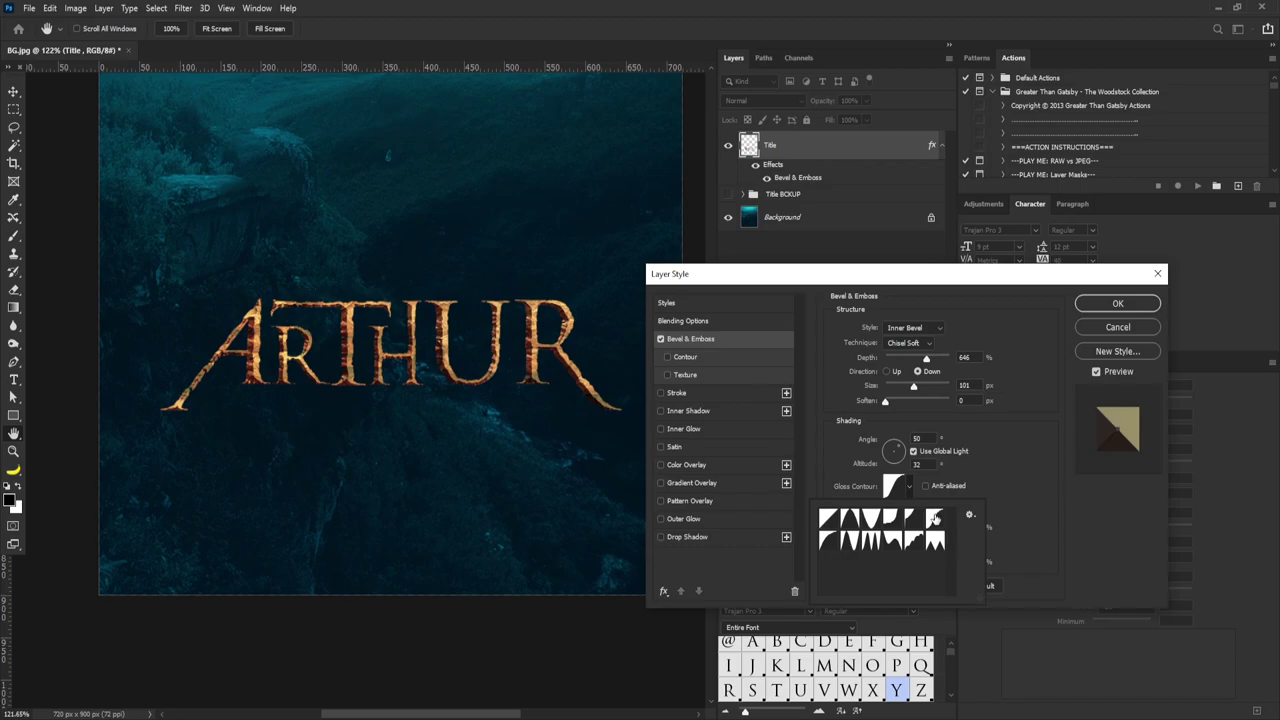
{"action": "left_click", "coordinate": [1024, 476]}
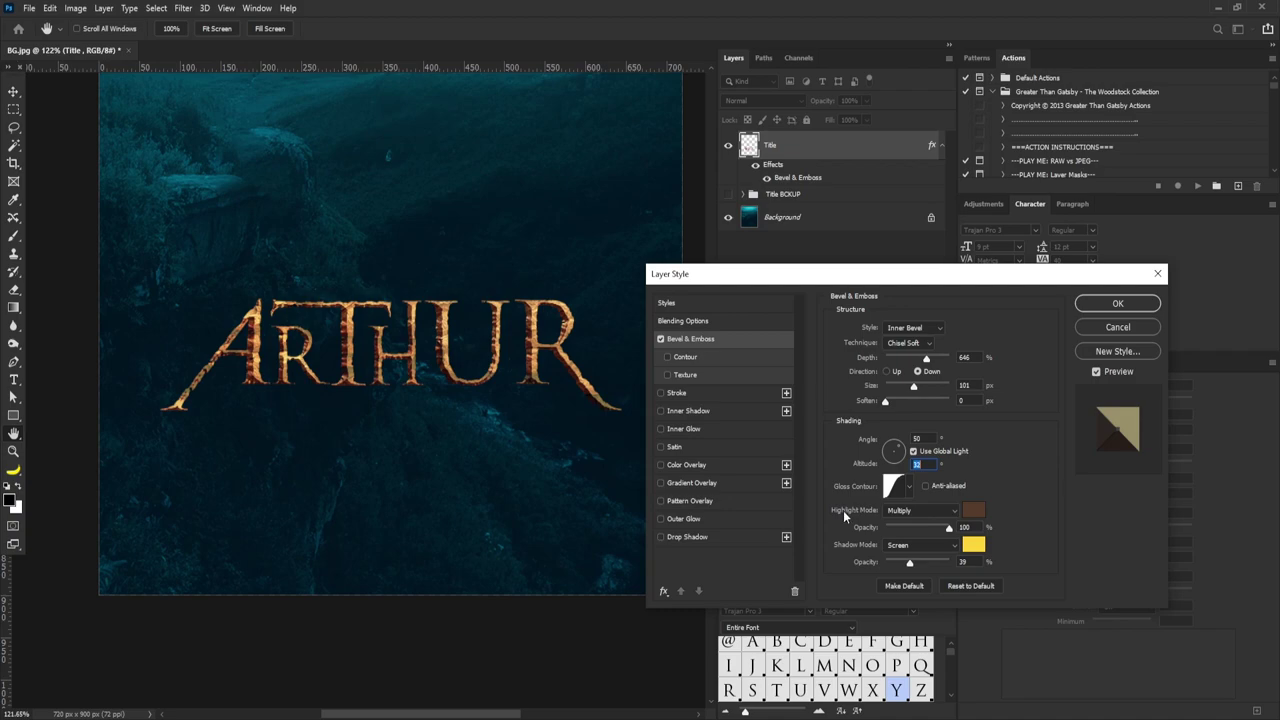
Use brown 563c2b as the bevel's highlight color, with Multiply mode at 100% opacity.
{"action": "left_click", "coordinate": [974, 511]}
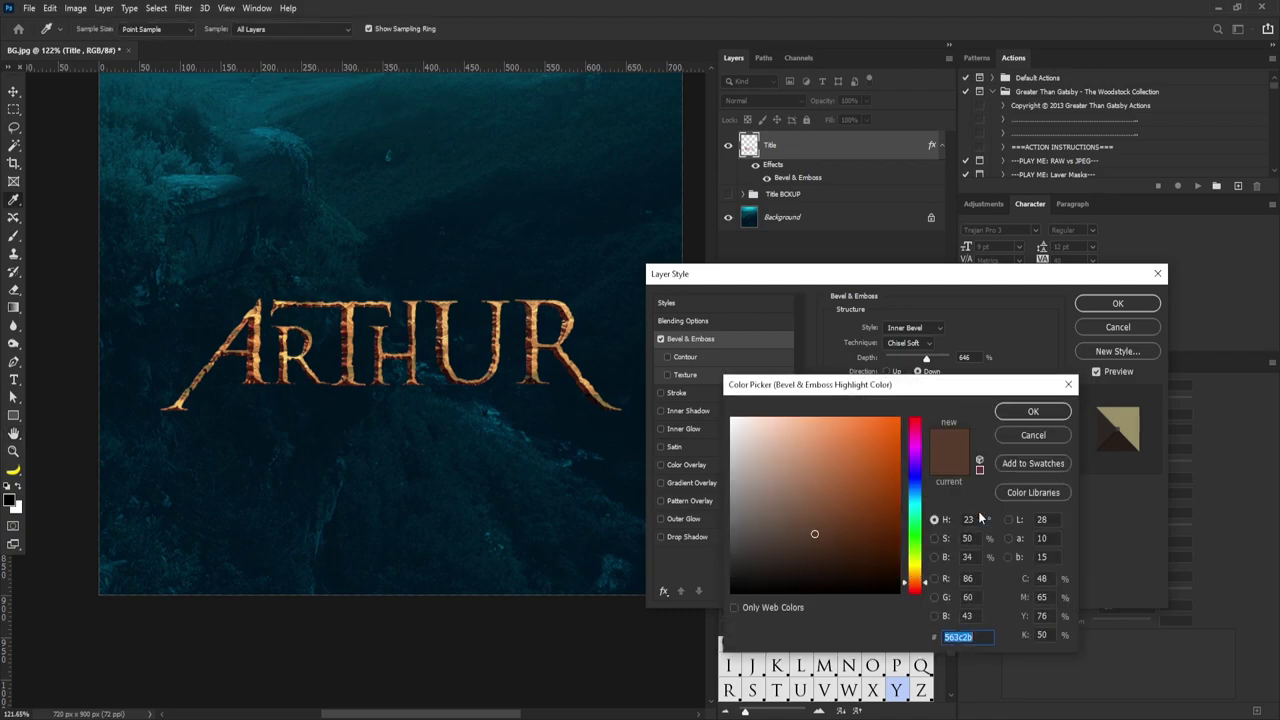
{"action": "left_click_drag", "start_coordinate": [917, 384], "coordinate": [838, 344]}
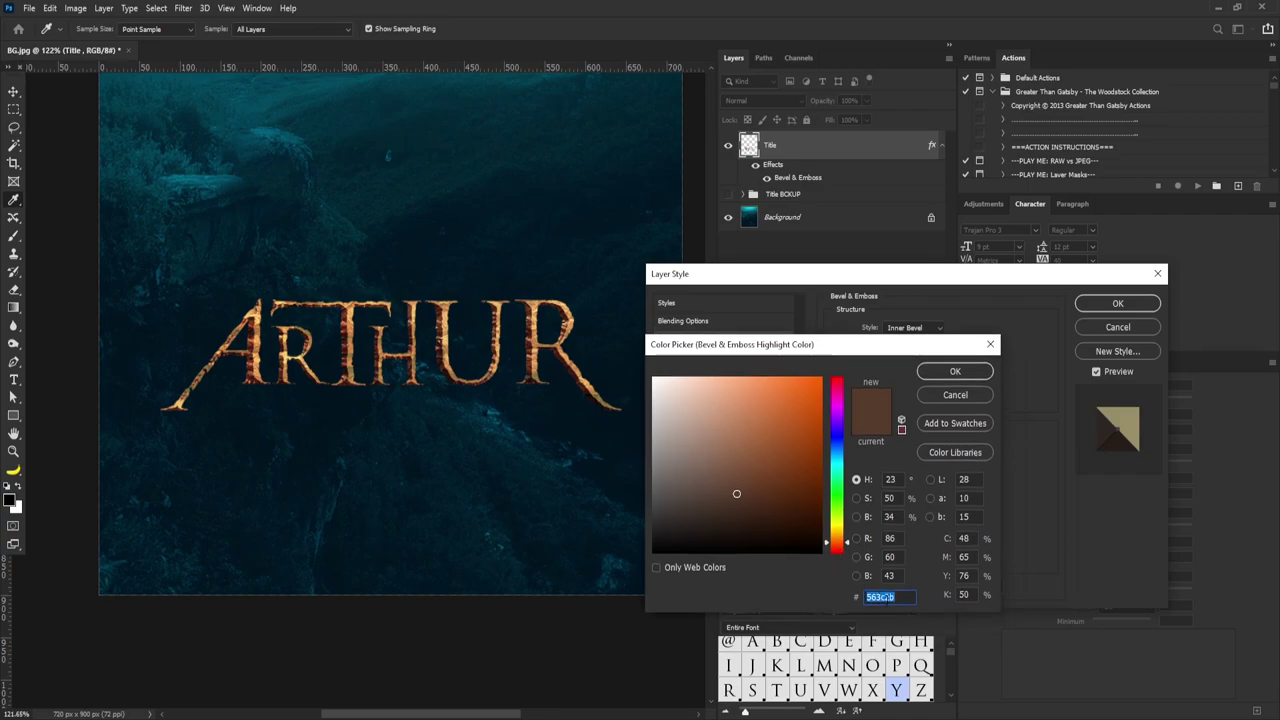
{"action": "left_click_drag", "start_coordinate": [863, 352], "coordinate": [829, 308]}
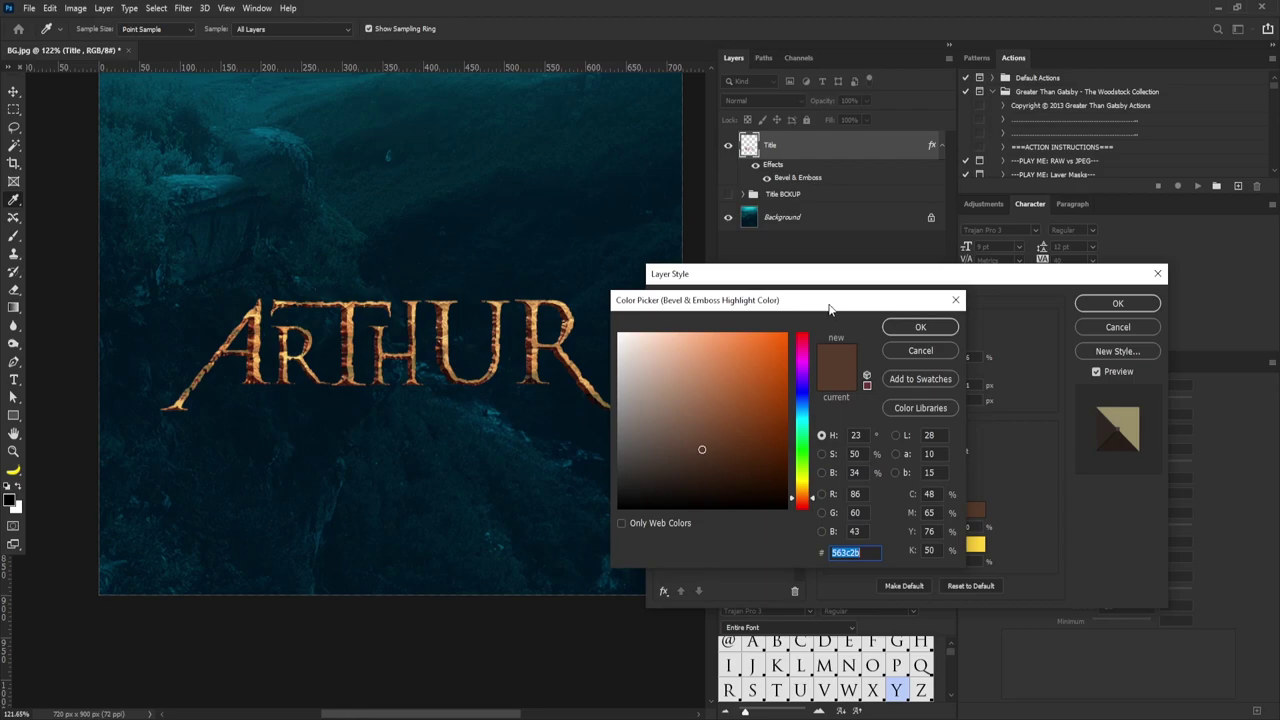
{"action": "left_click", "coordinate": [921, 328]}
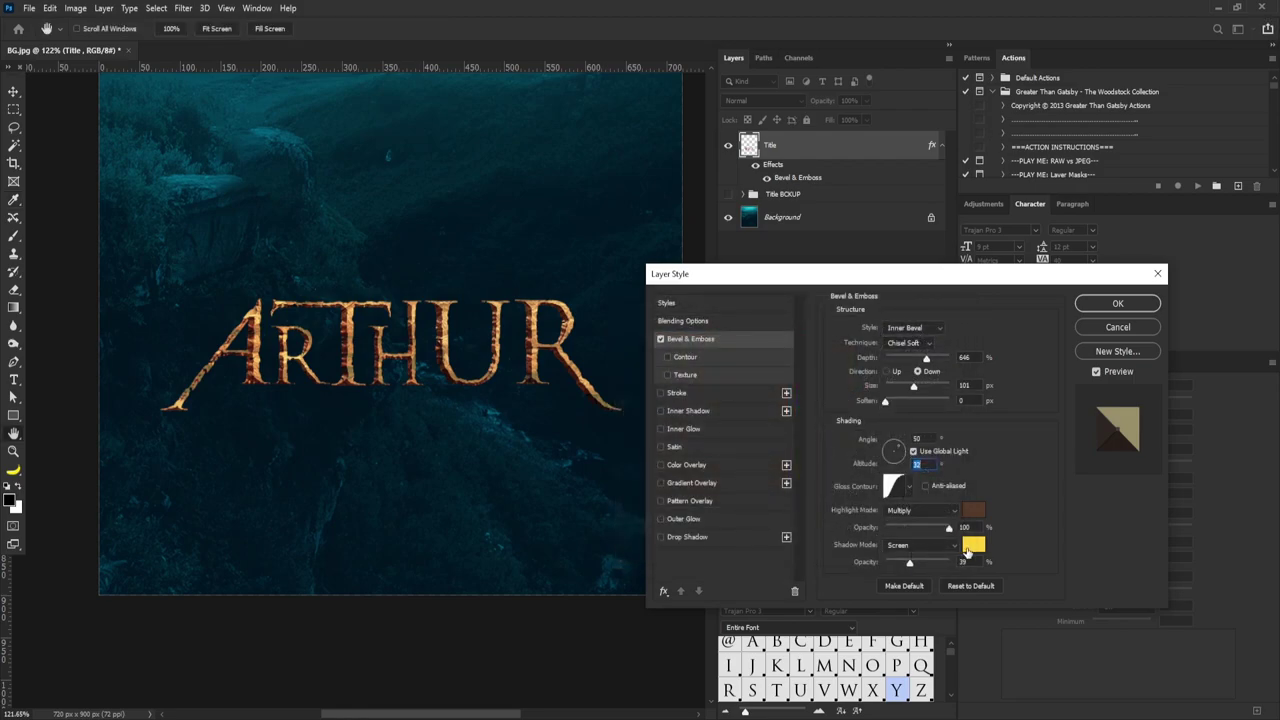
Use yellow ffd33a as the bevel's shadow color, with Screen mode at 39% opacity, and apply the layer style.
{"action": "left_click", "coordinate": [973, 544]}
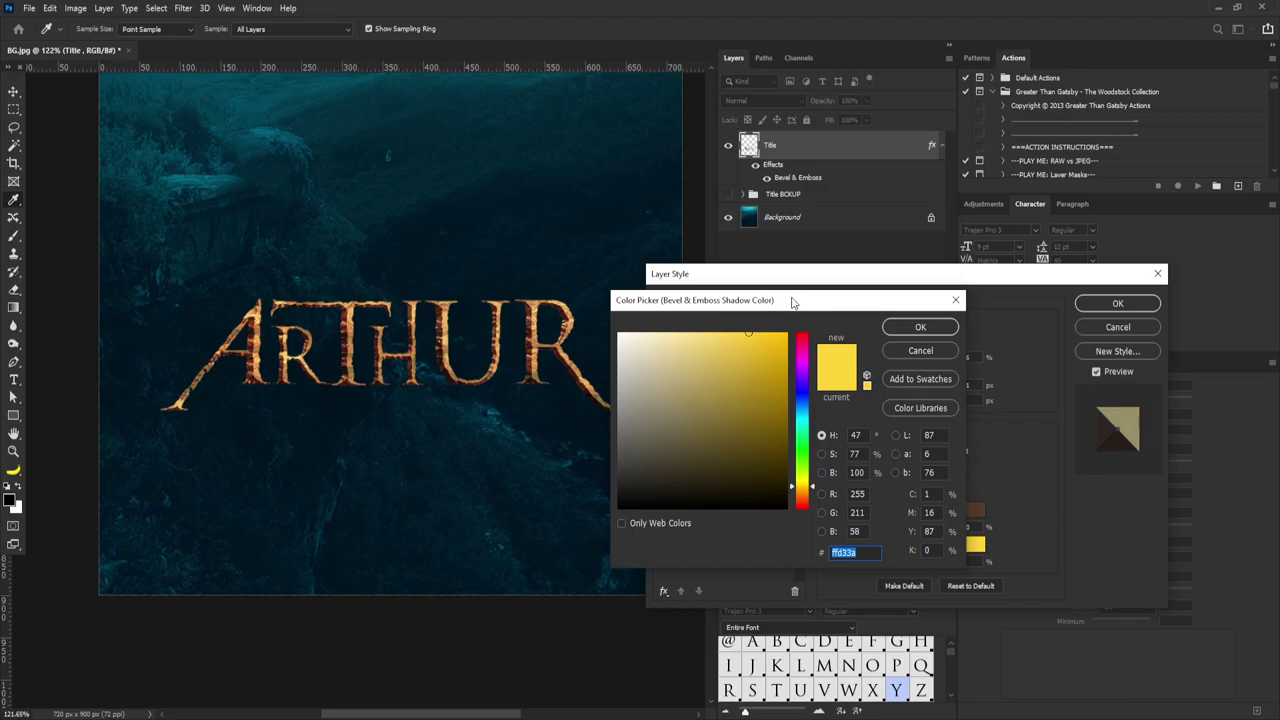
{"action": "left_click_drag", "start_coordinate": [791, 306], "coordinate": [781, 289]}
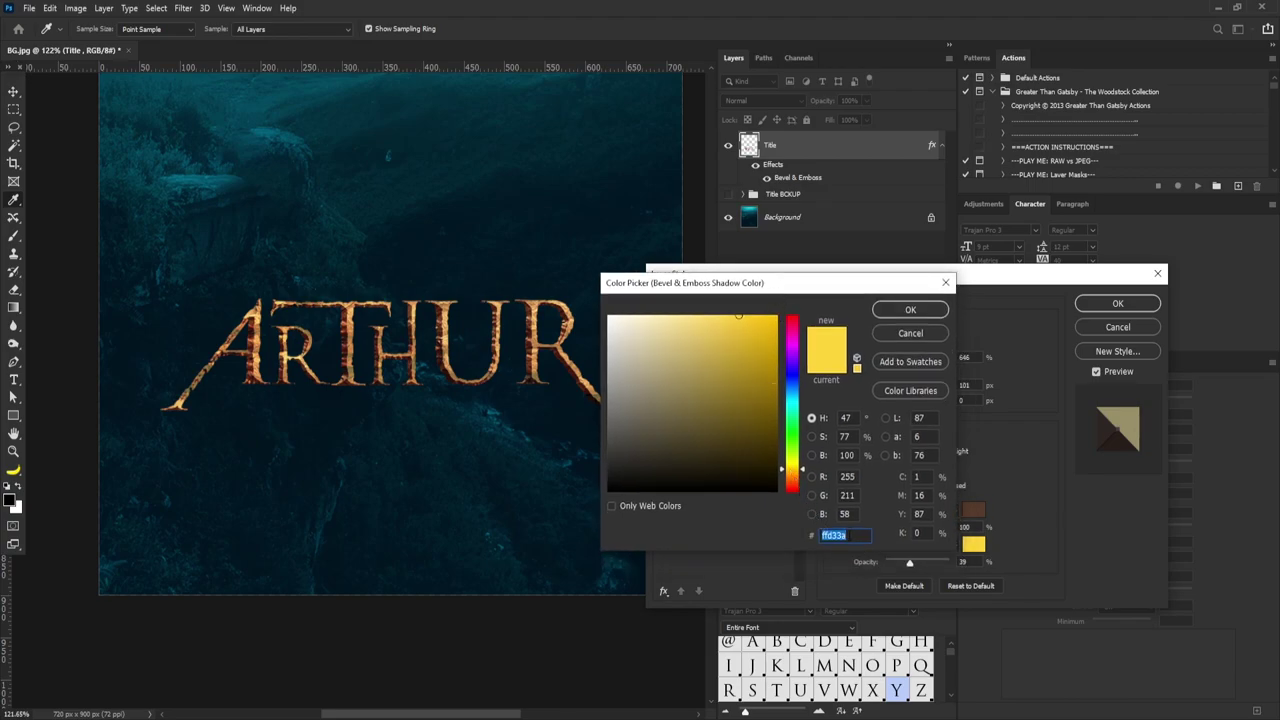
{"action": "left_click", "coordinate": [906, 310]}
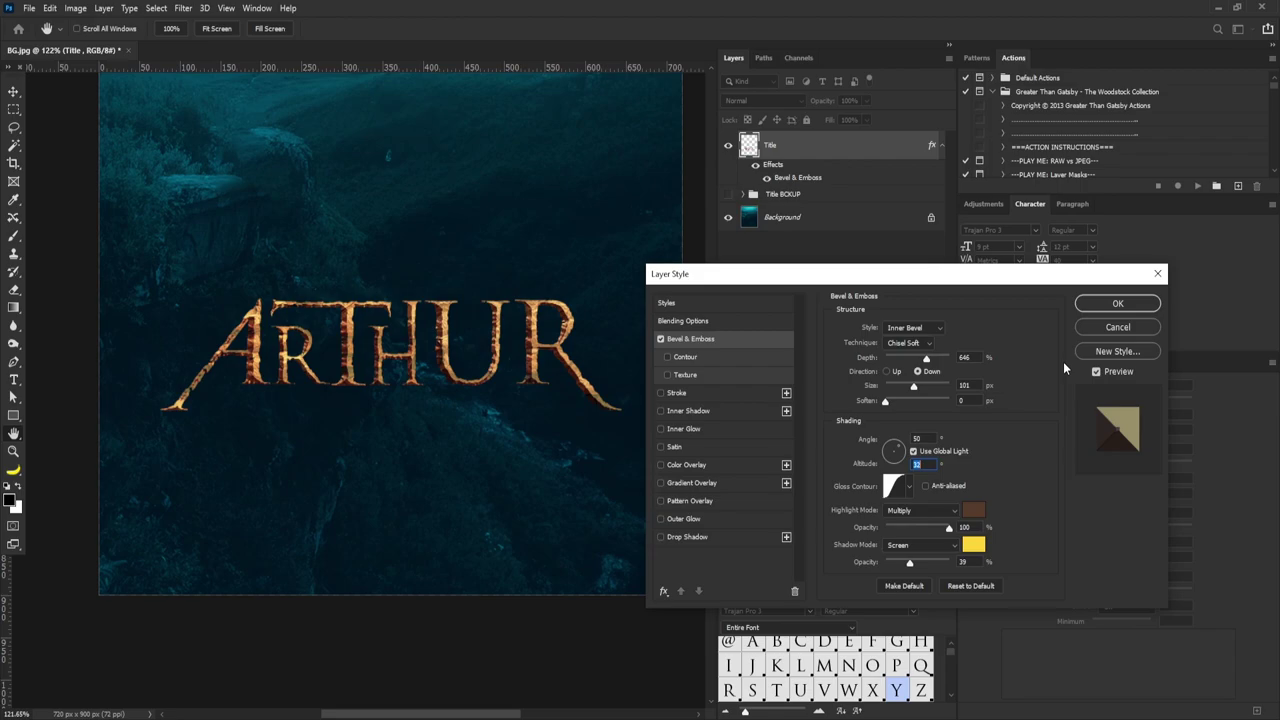
{"action": "left_click", "coordinate": [1118, 305]}
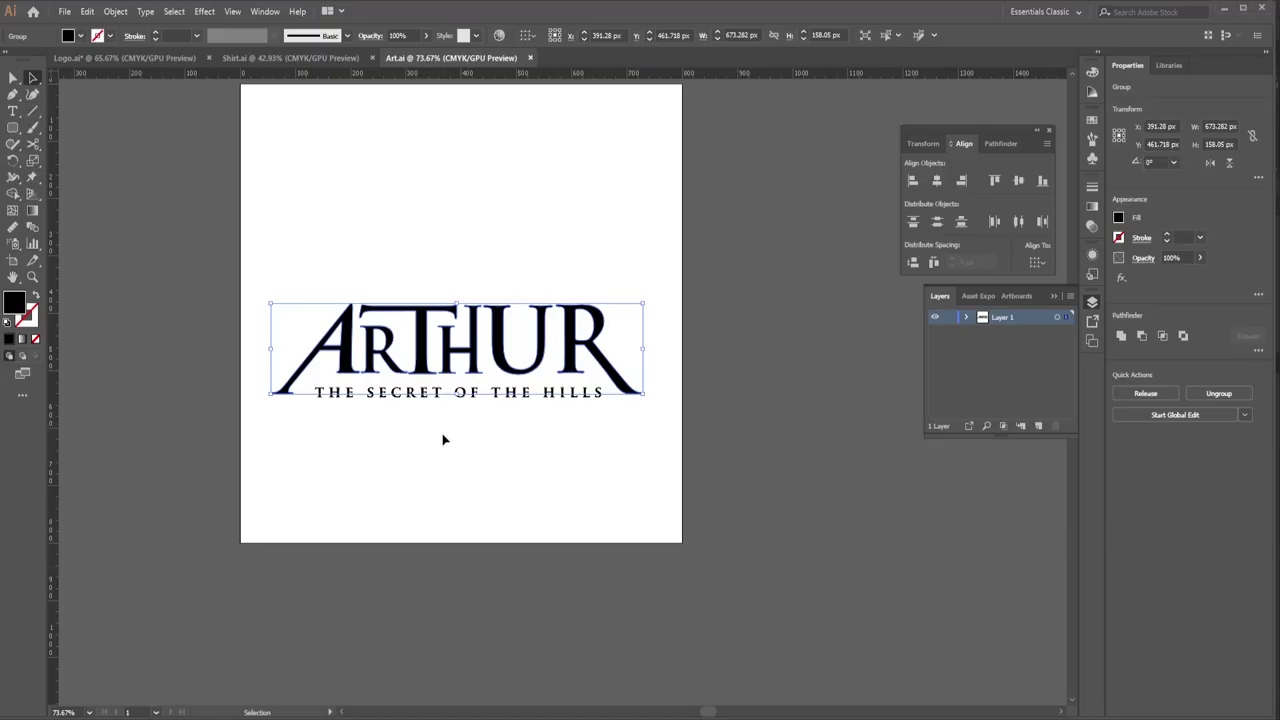
Copy the subtitle THE SECRET OF THE HILLS from Art.ai in Illustrator and paste it into BG.jpg in Photoshop as a shape layer.
{"action": "left_click", "coordinate": [443, 432]}
{"action": "left_click", "coordinate": [451, 393]}
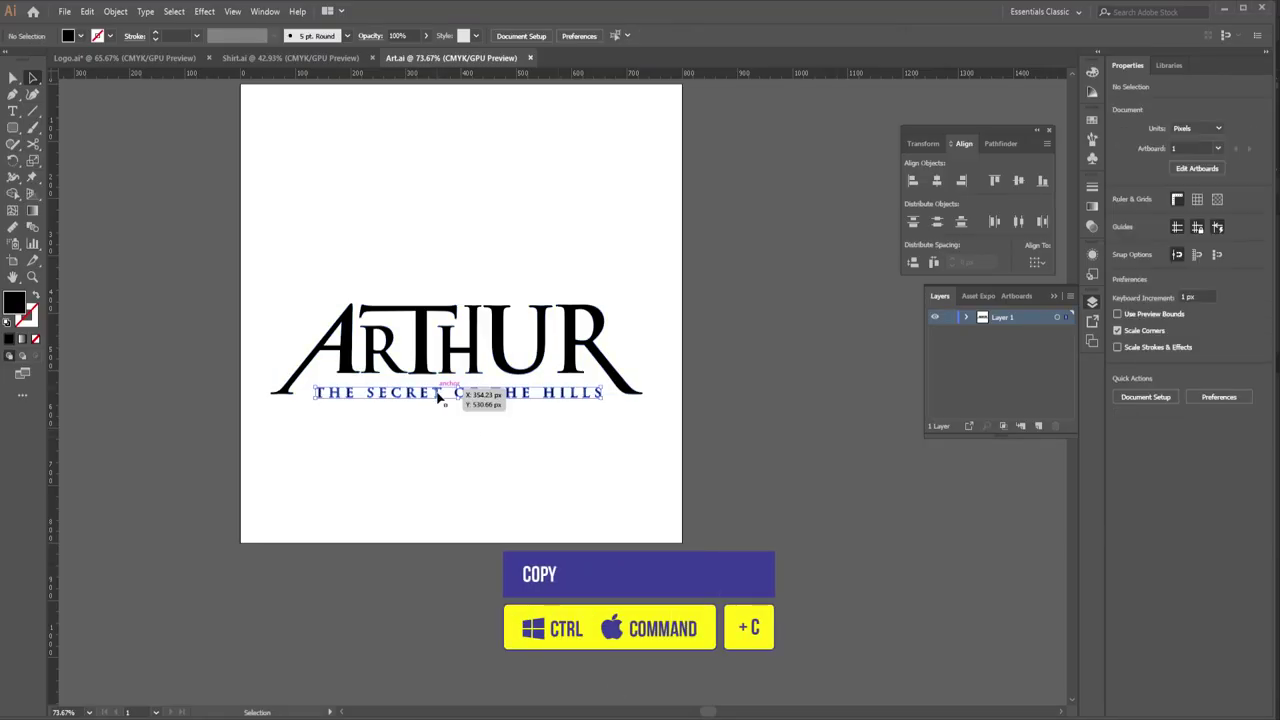
{"action": "key", "text": "ctrl+c"}
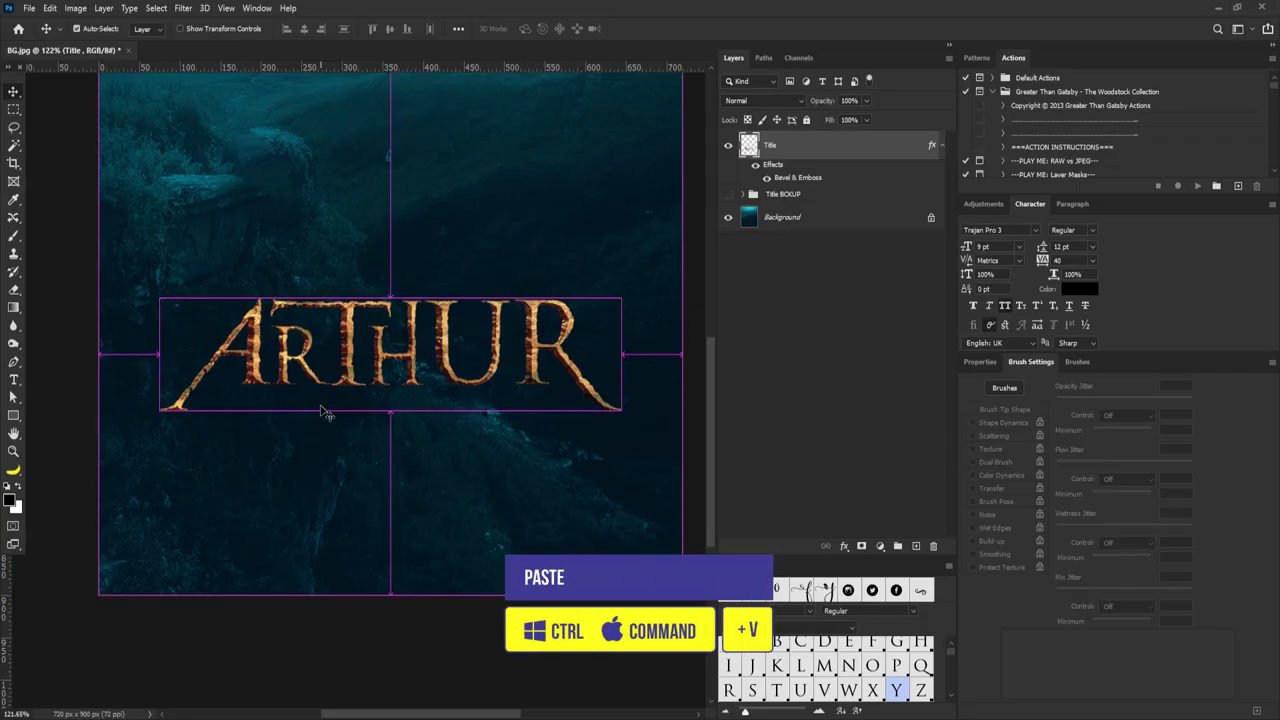
{"action": "key", "text": "ctrl+v"}
{"action": "left_click", "coordinate": [634, 242]}
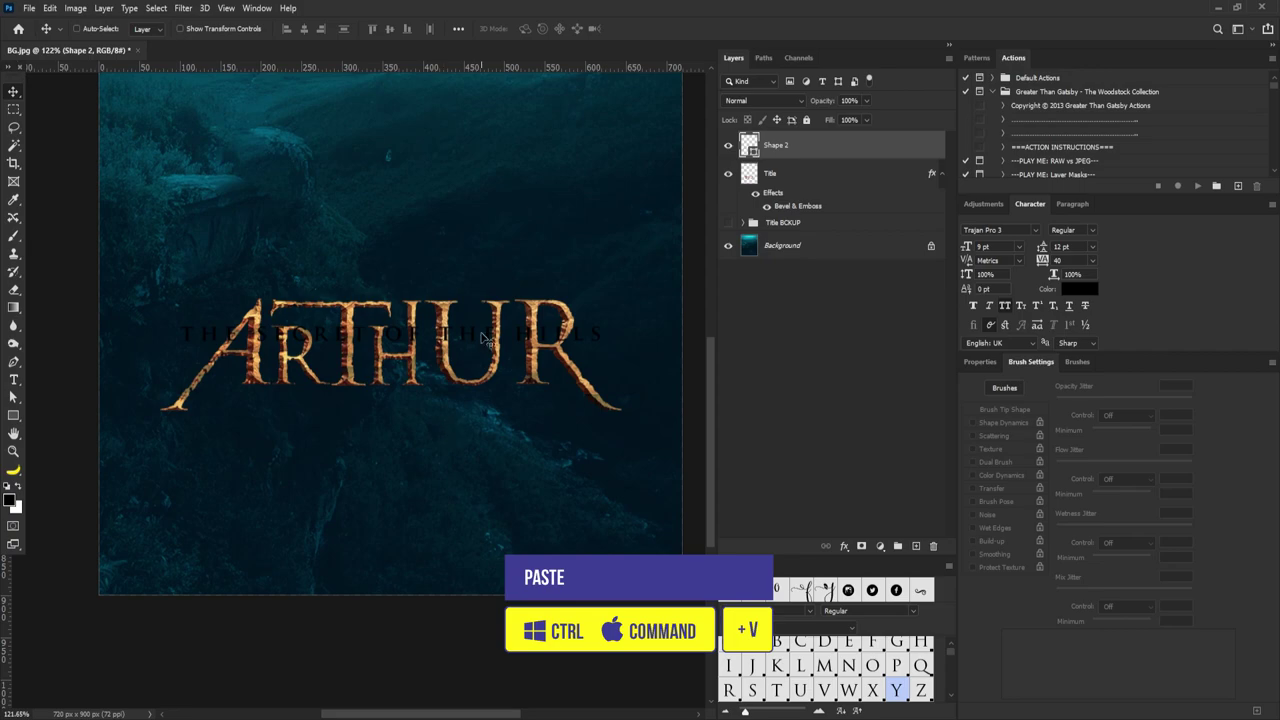
Move the subtitle just beneath the ARTHUR lettering and scale it to about 84%, between the outer legs.
{"action": "left_click_drag", "start_coordinate": [482, 334], "coordinate": [473, 418]}
{"action": "key", "text": "ctrl+t"}
{"action": "left_click_drag", "start_coordinate": [600, 410], "coordinate": [550, 405]}
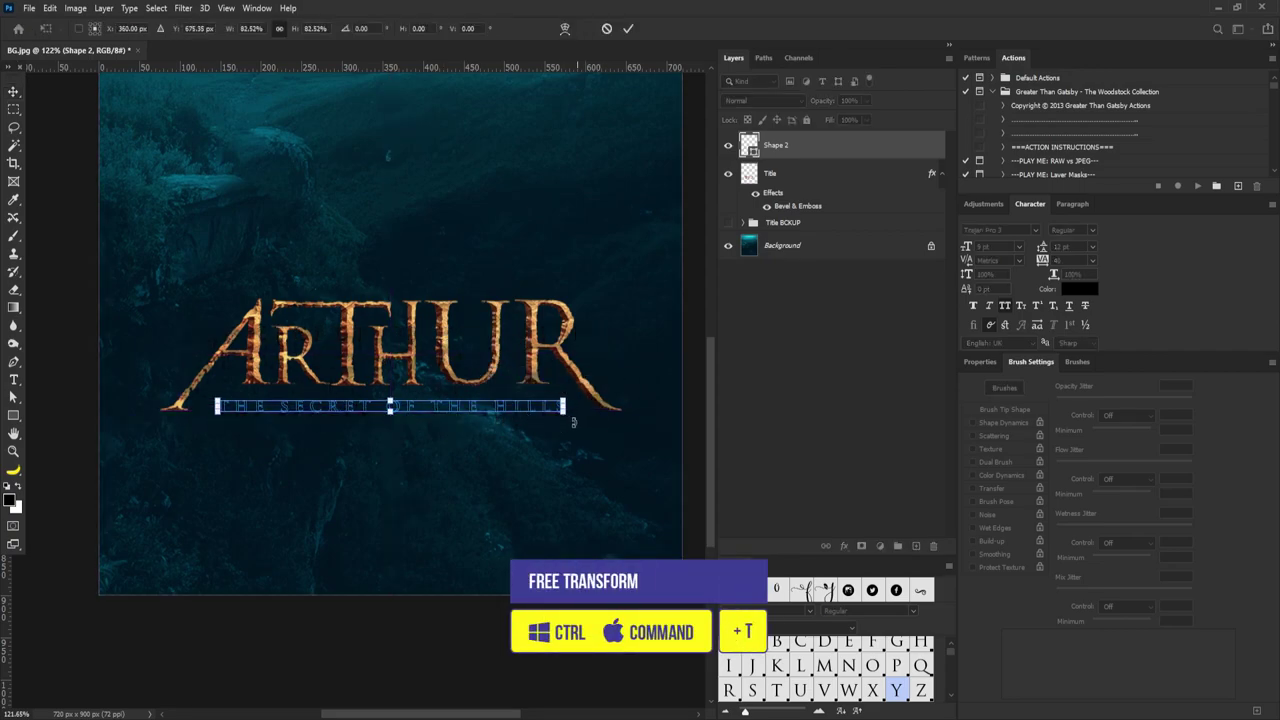
{"action": "key", "text": "Return"}
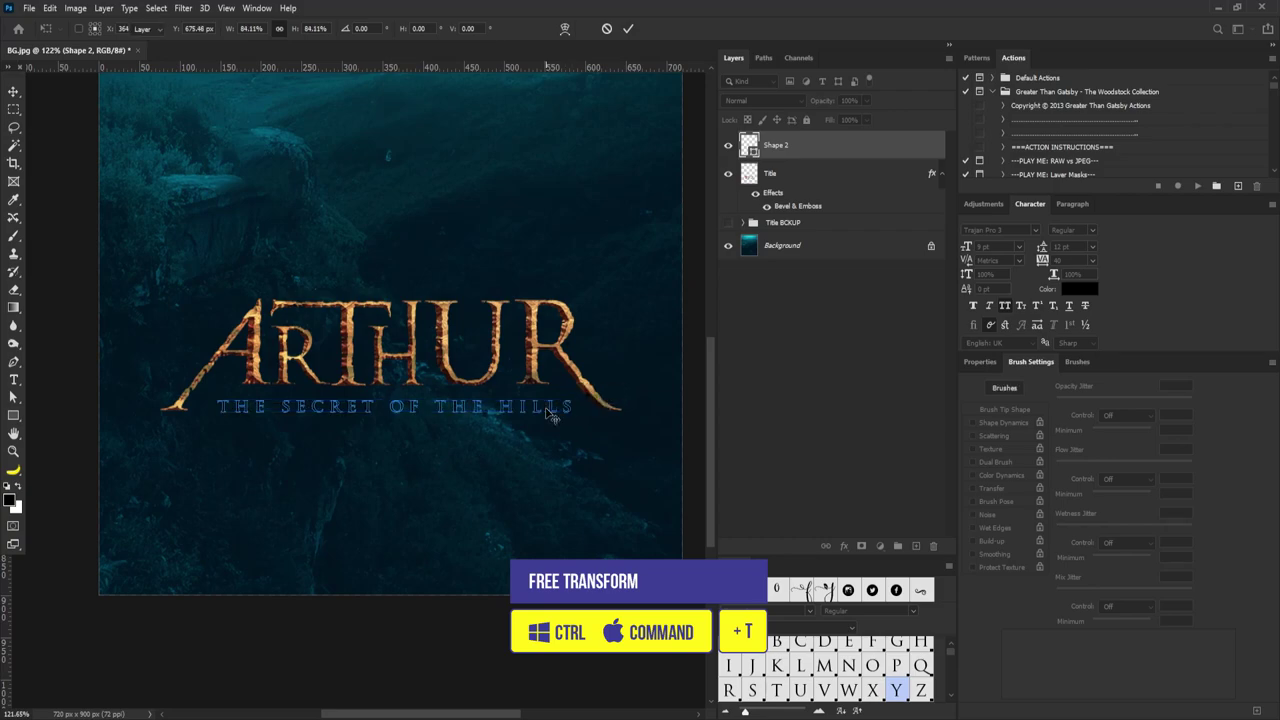
Change the subtitle shape's fill from black to the recently used yellow.
{"action": "left_click", "coordinate": [15, 415]}
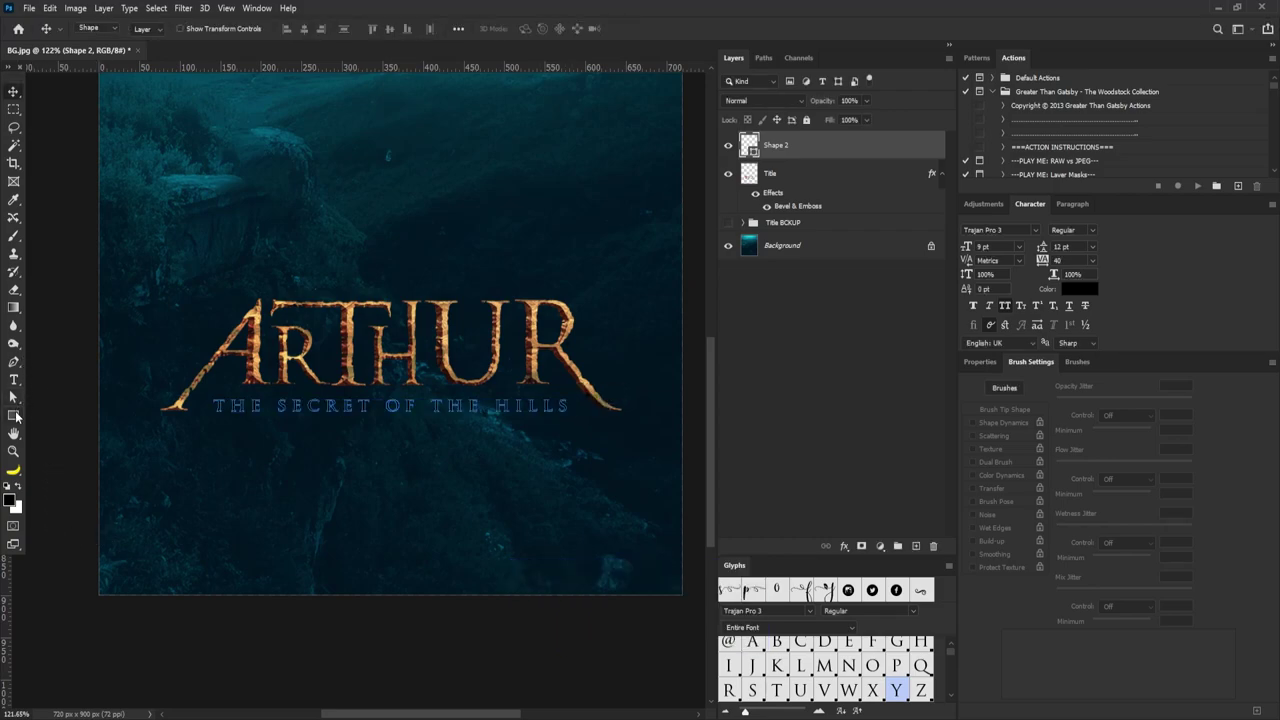
{"action": "left_click", "coordinate": [154, 31]}
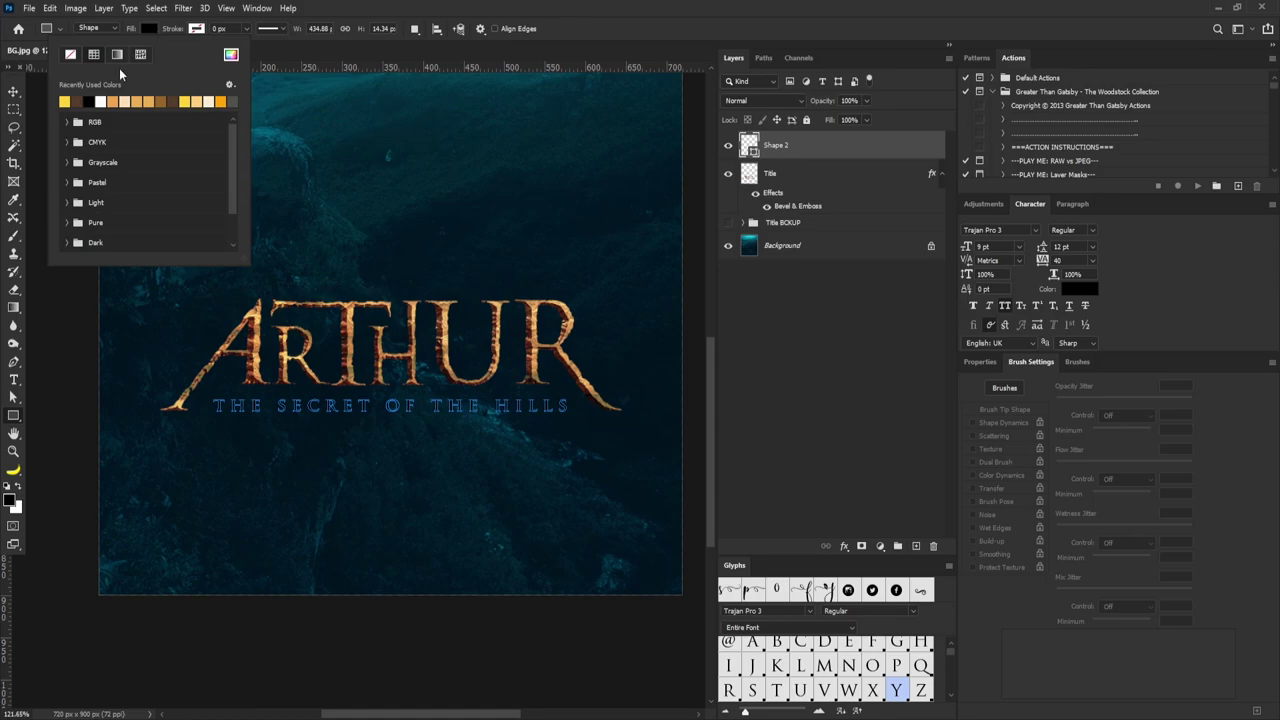
{"action": "left_click", "coordinate": [66, 99]}
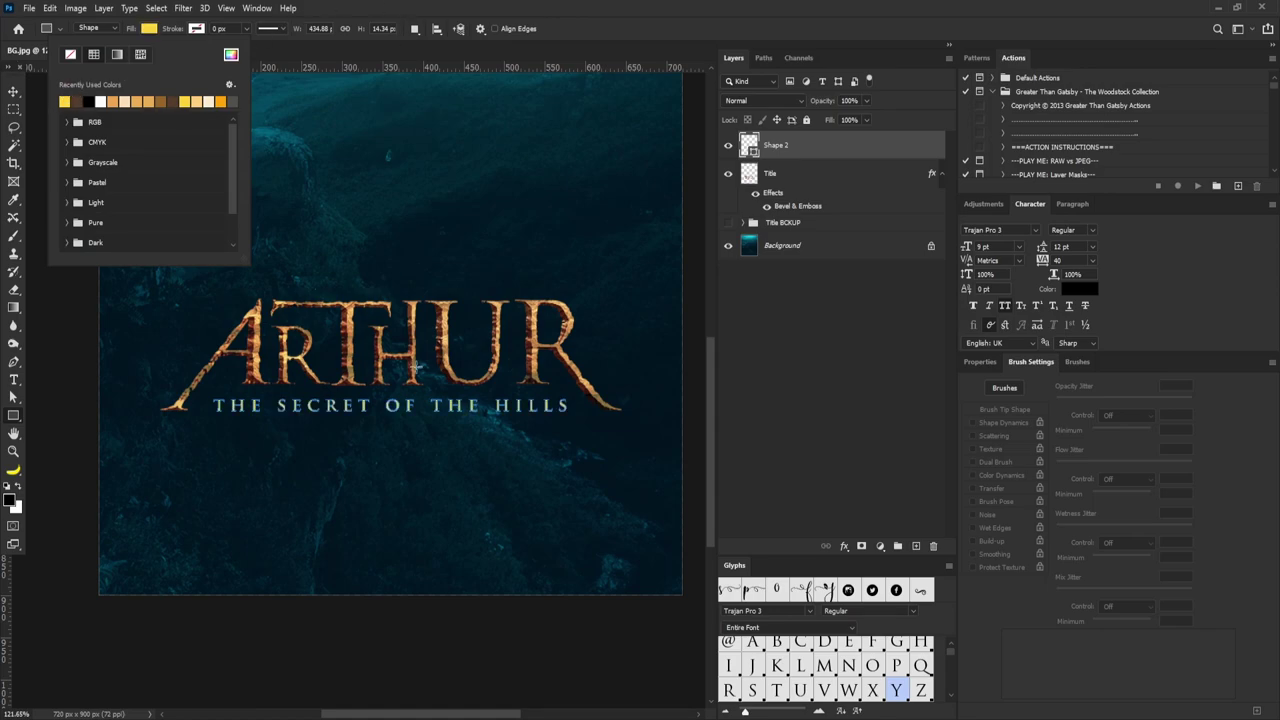
{"action": "key", "text": "Escape"}
Create a new layer named Brush above the subtitle shape.
{"action": "left_click", "coordinate": [917, 547], "text": "alt"}
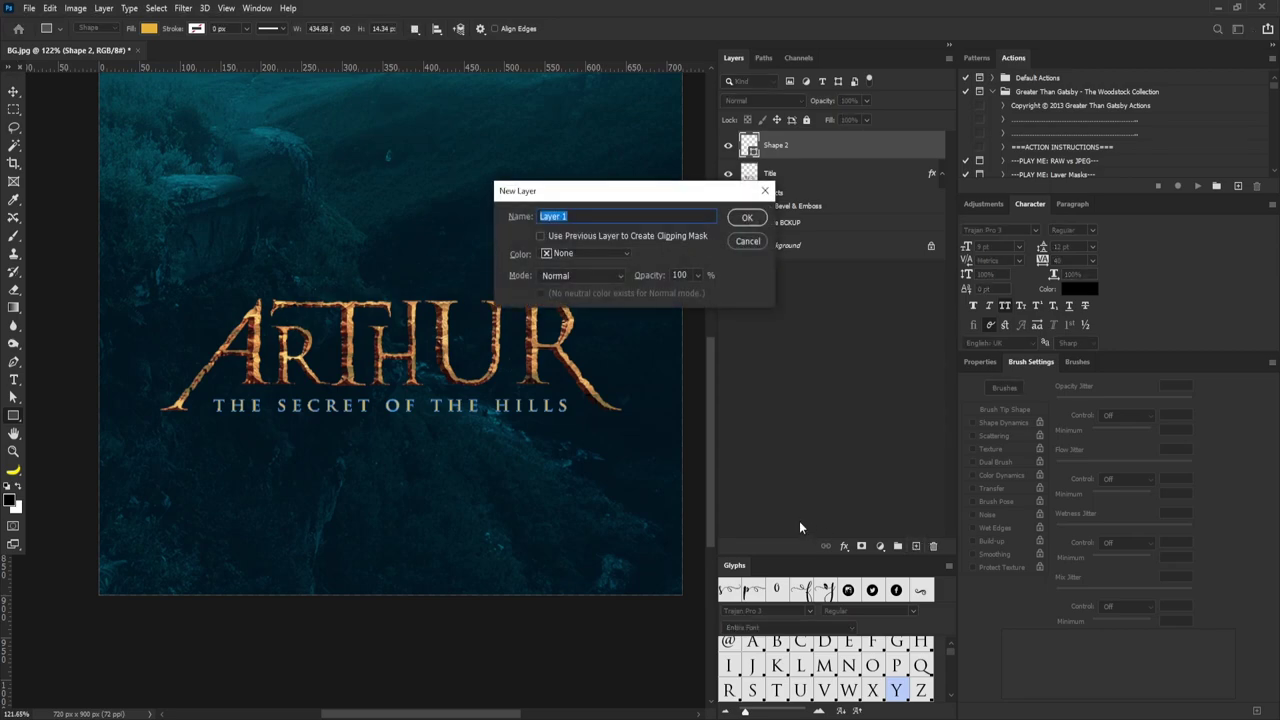
{"action": "type", "text": "Brush"}
{"action": "key", "text": "Return"}
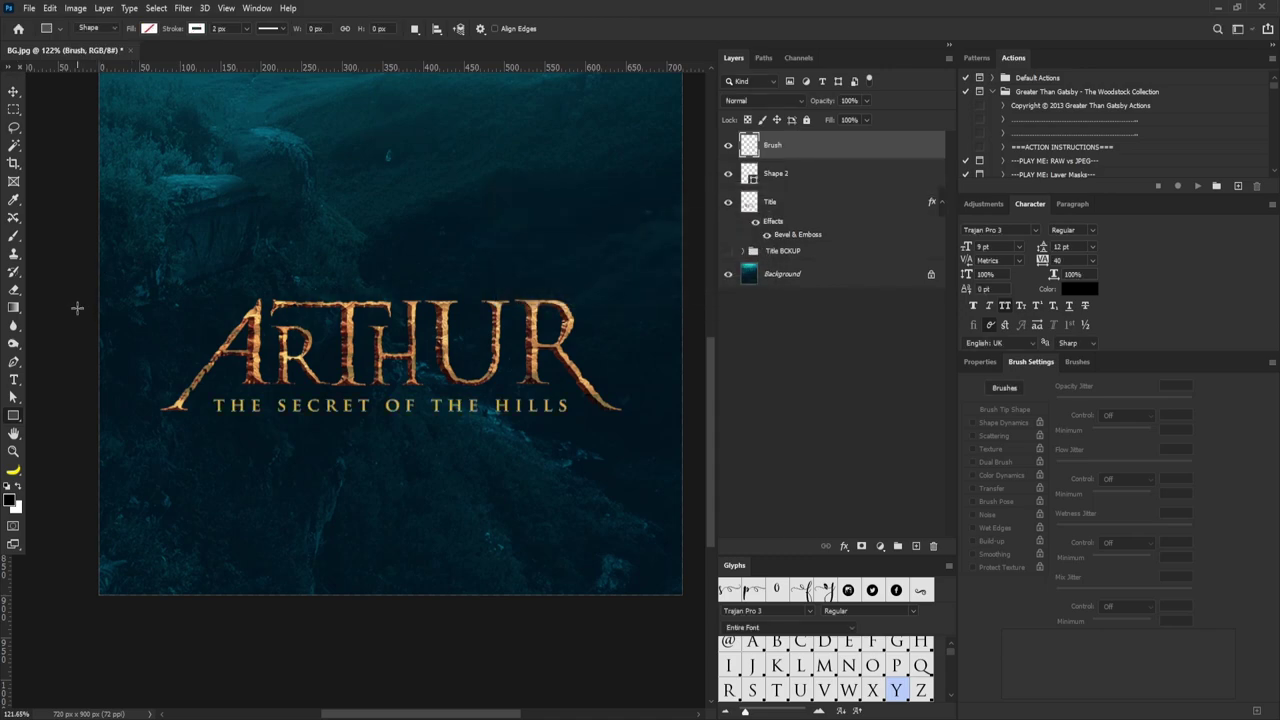
Sample dark brown 5c2e1a from the letter U and paint a soft horizontal brush stroke across the subtitle's lower edge.
{"action": "key", "text": "b"}
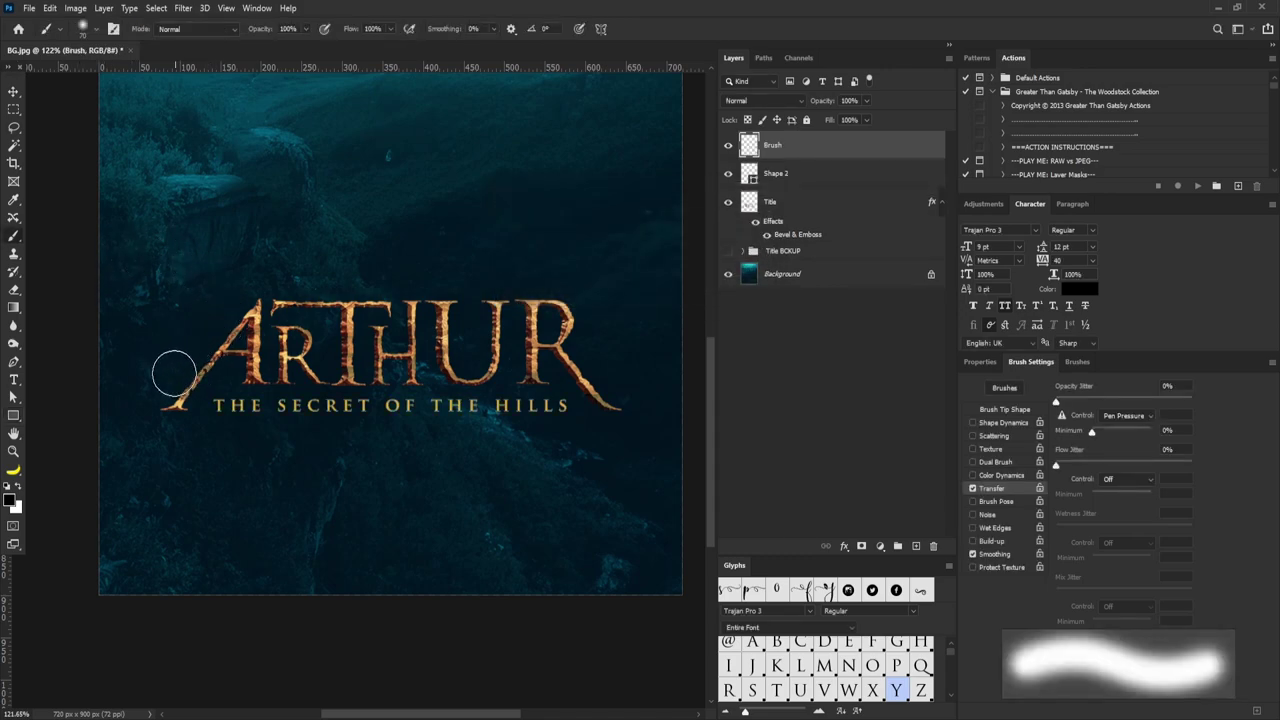
{"action": "left_click", "coordinate": [11, 502]}
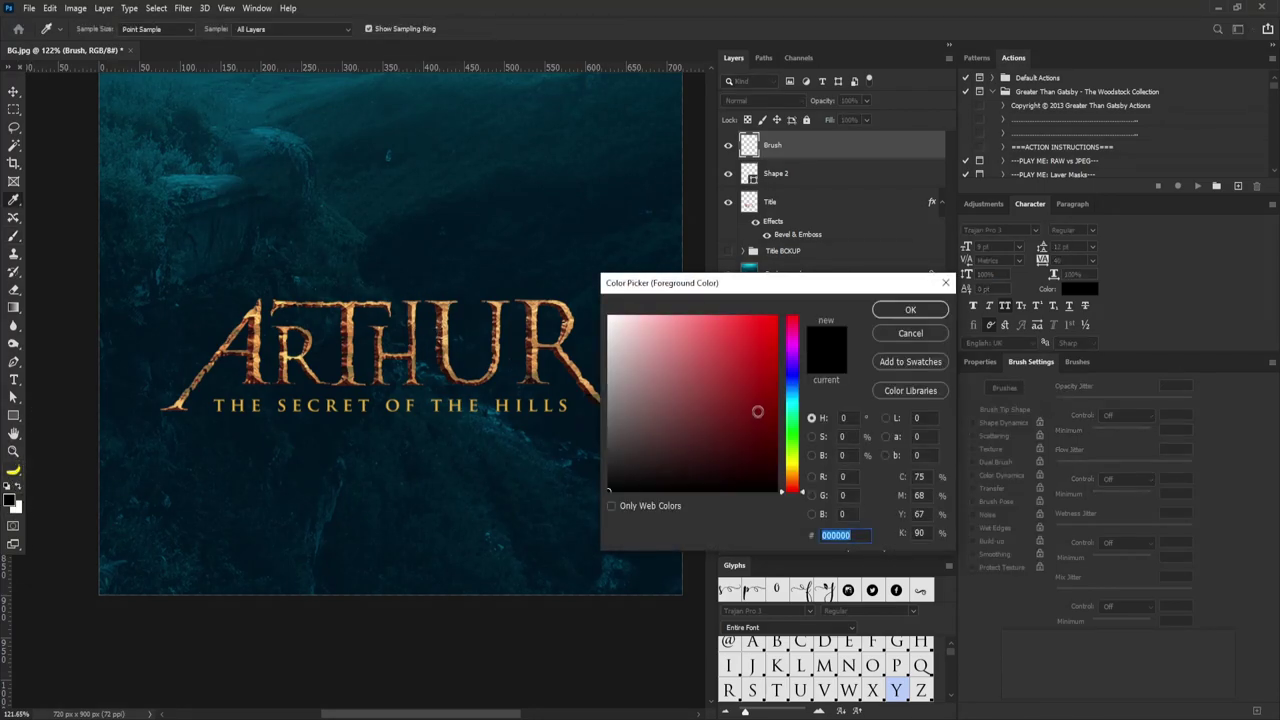
{"action": "left_click", "coordinate": [444, 322]}
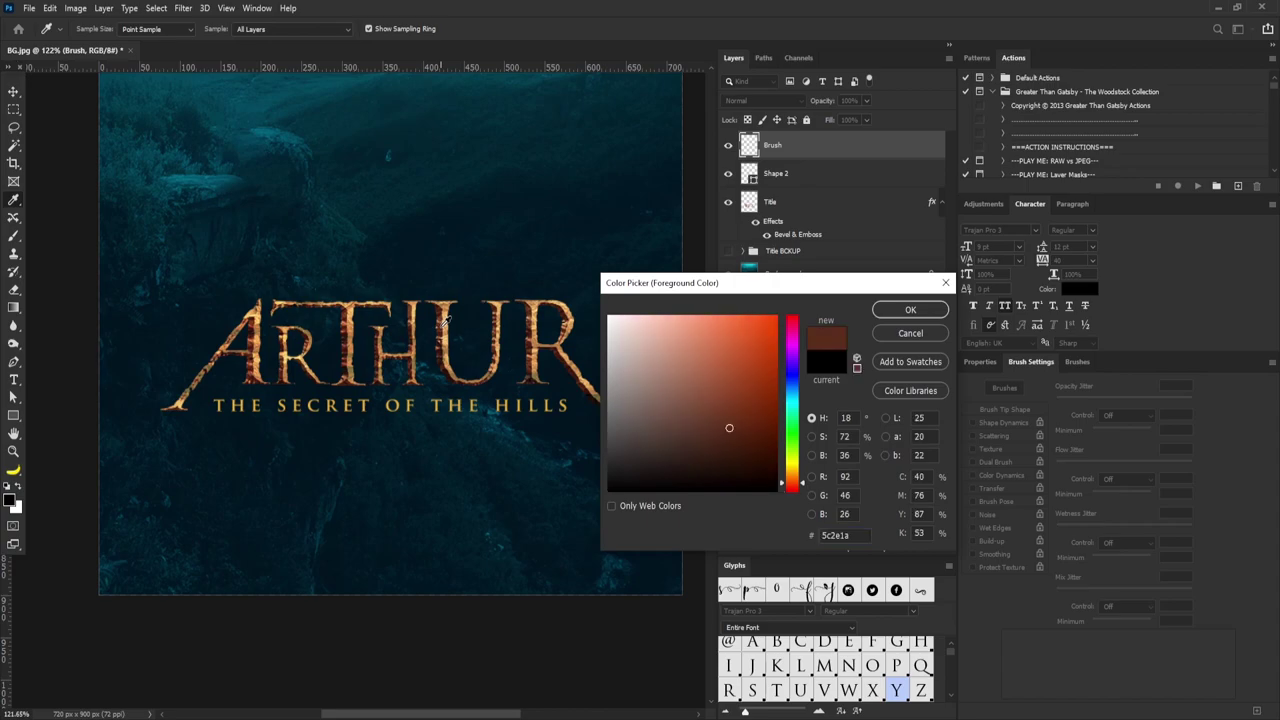
{"action": "left_click", "coordinate": [910, 310]}
{"action": "key", "text": "b"}
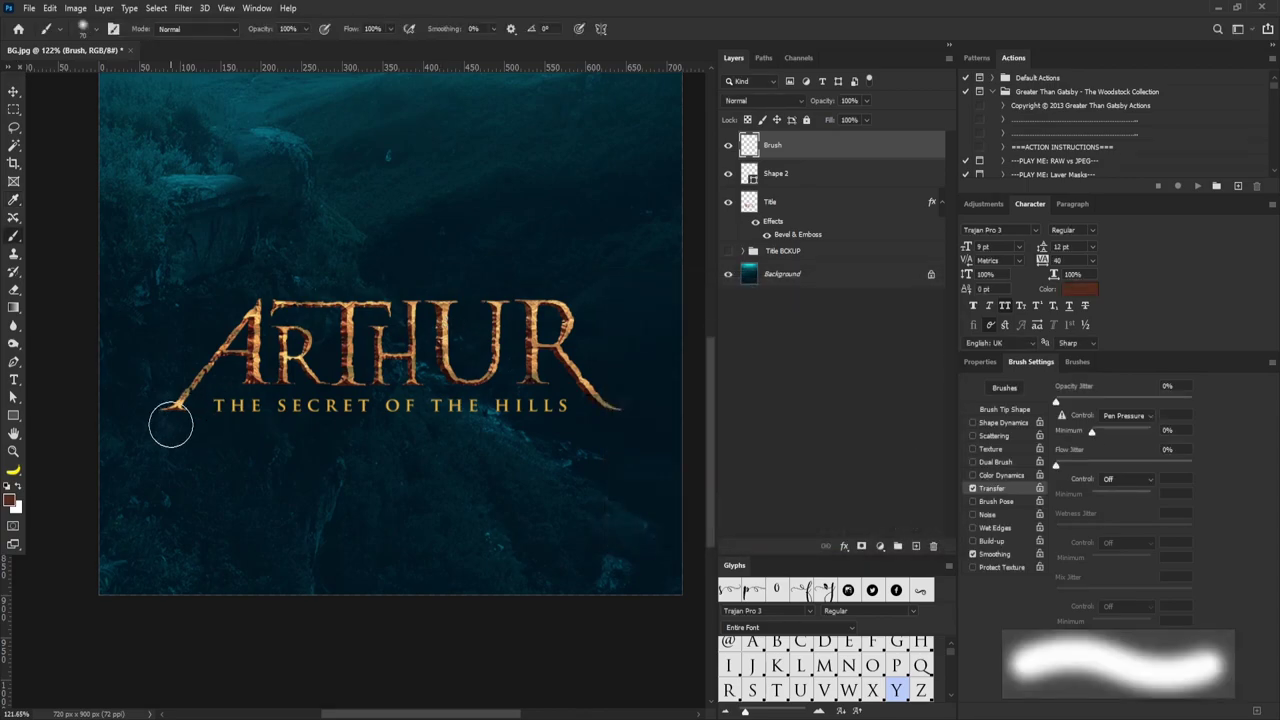
{"action": "left_click_drag", "start_coordinate": [170, 425], "coordinate": [666, 430]}
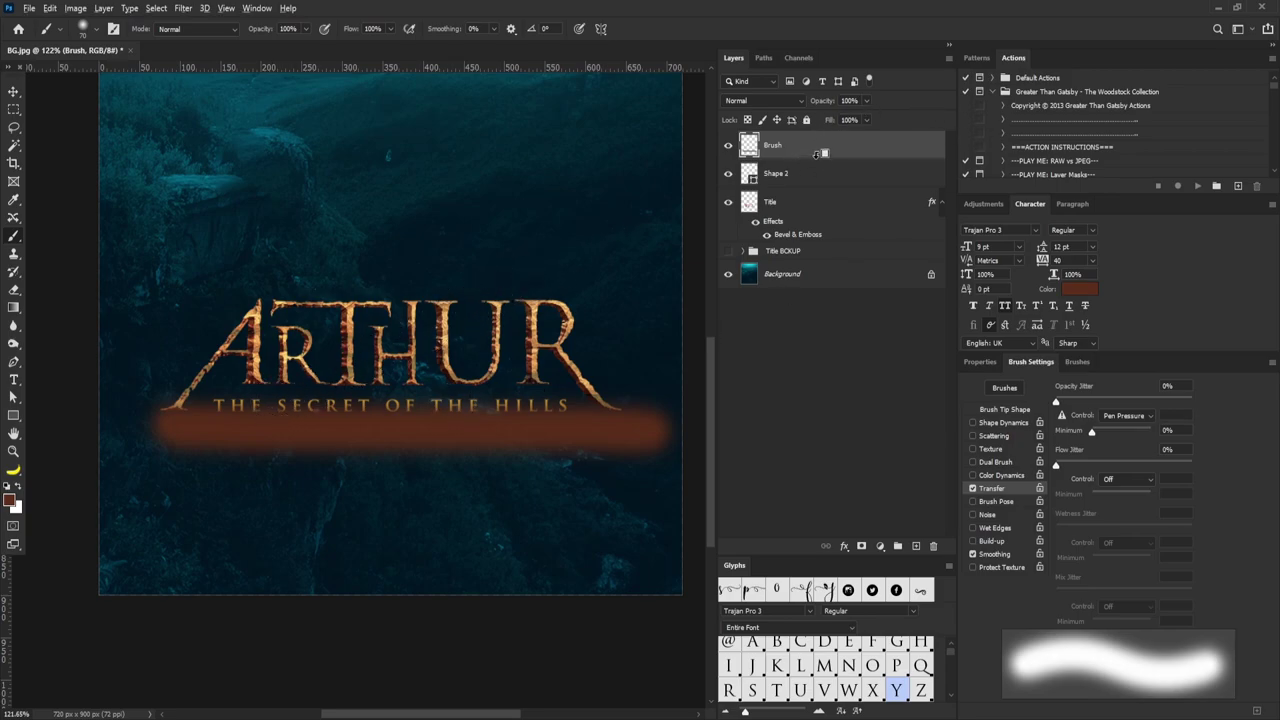
Clip the Brush layer to the subtitle shape layer below it.
{"action": "left_click_drag", "start_coordinate": [818, 153], "coordinate": [820, 154]}
{"action": "left_click_drag", "start_coordinate": [819, 155], "coordinate": [819, 158]}
{"action": "left_click", "coordinate": [819, 158], "text": "alt"}
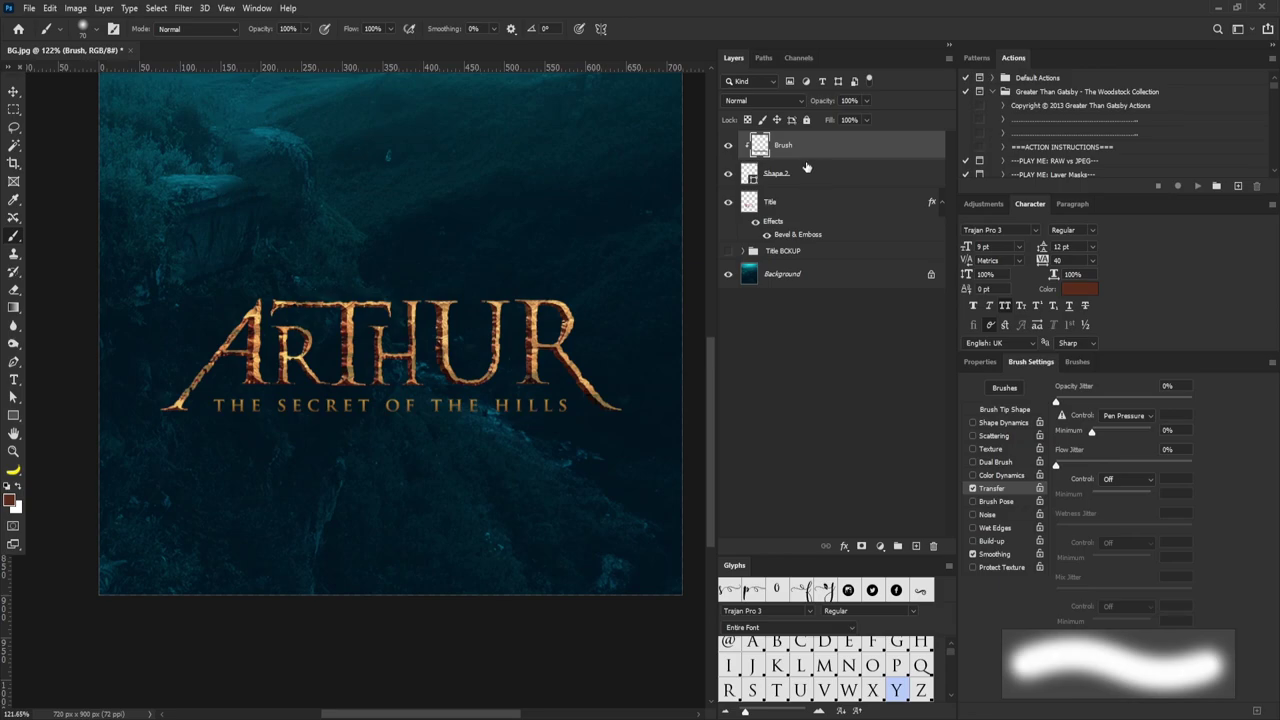
Rename the subtitle's Shape 2 layer as Rider.
{"action": "key", "text": "v"}
{"action": "left_click", "coordinate": [782, 175]}
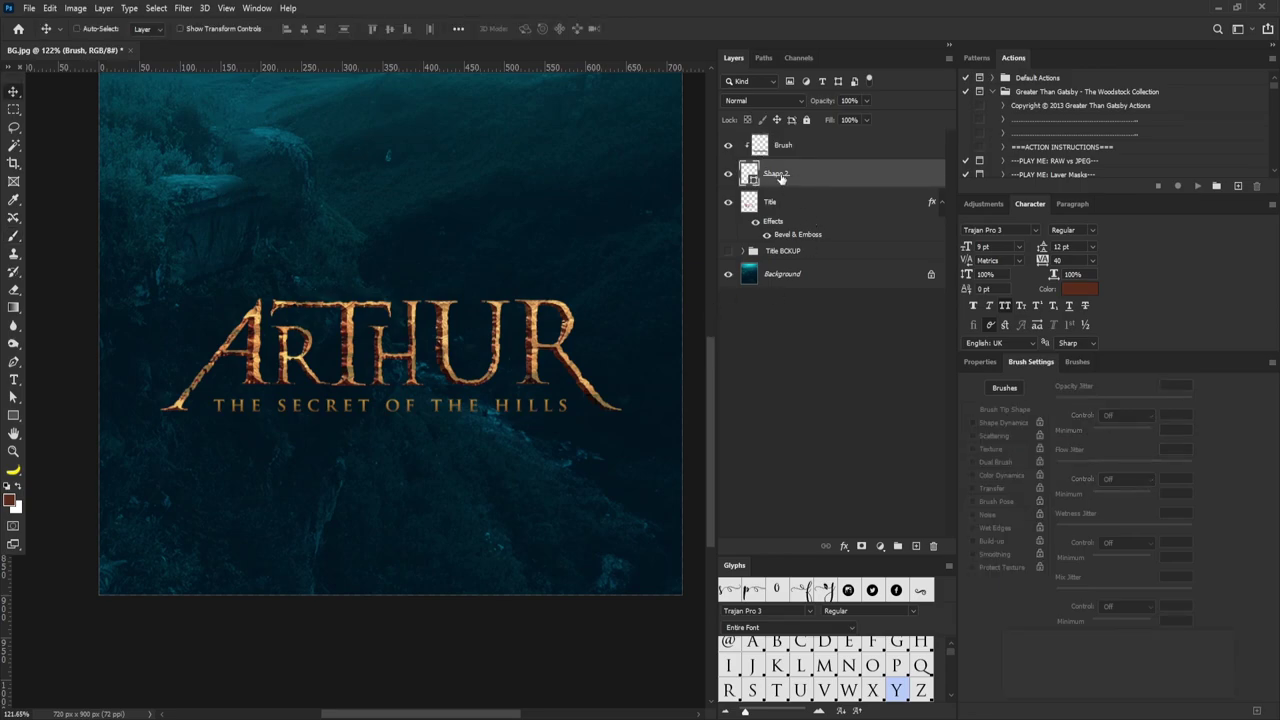
{"action": "double_click", "coordinate": [782, 177]}
{"action": "left_click", "coordinate": [1113, 327]}
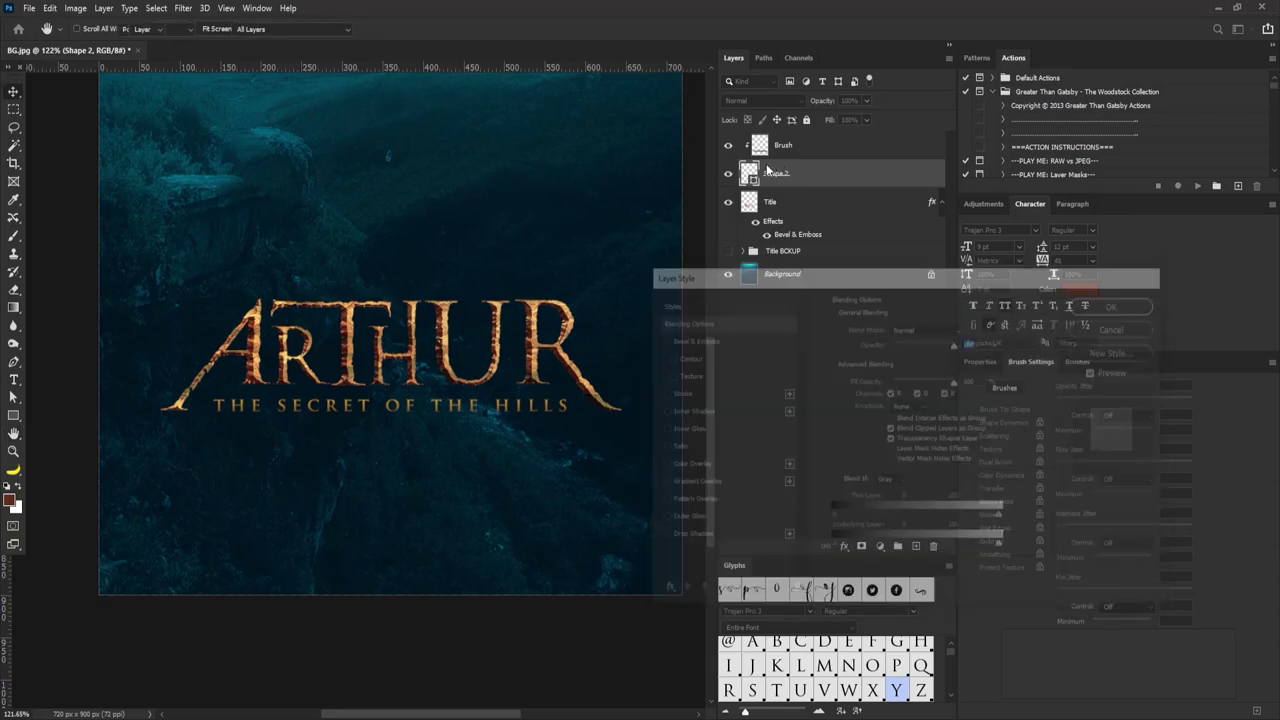
{"action": "double_click", "coordinate": [772, 174]}
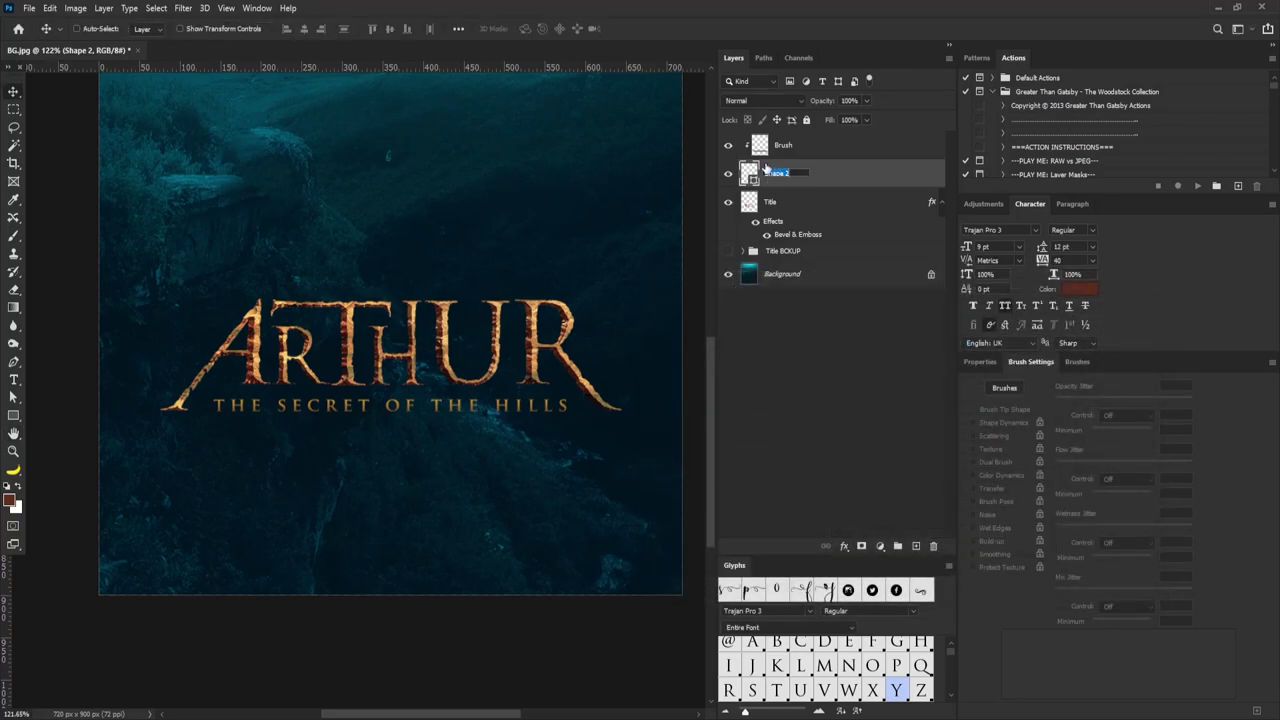
{"action": "type", "text": "Rider"}
{"action": "key", "text": "Return"}
Nudge the subtitle slightly and shift the clipped brush shading a little higher over its letters.
{"action": "left_click_drag", "start_coordinate": [469, 415], "coordinate": [474, 414]}
{"action": "key", "text": "alt+]"}
{"action": "left_click_drag", "start_coordinate": [453, 458], "coordinate": [449, 451]}
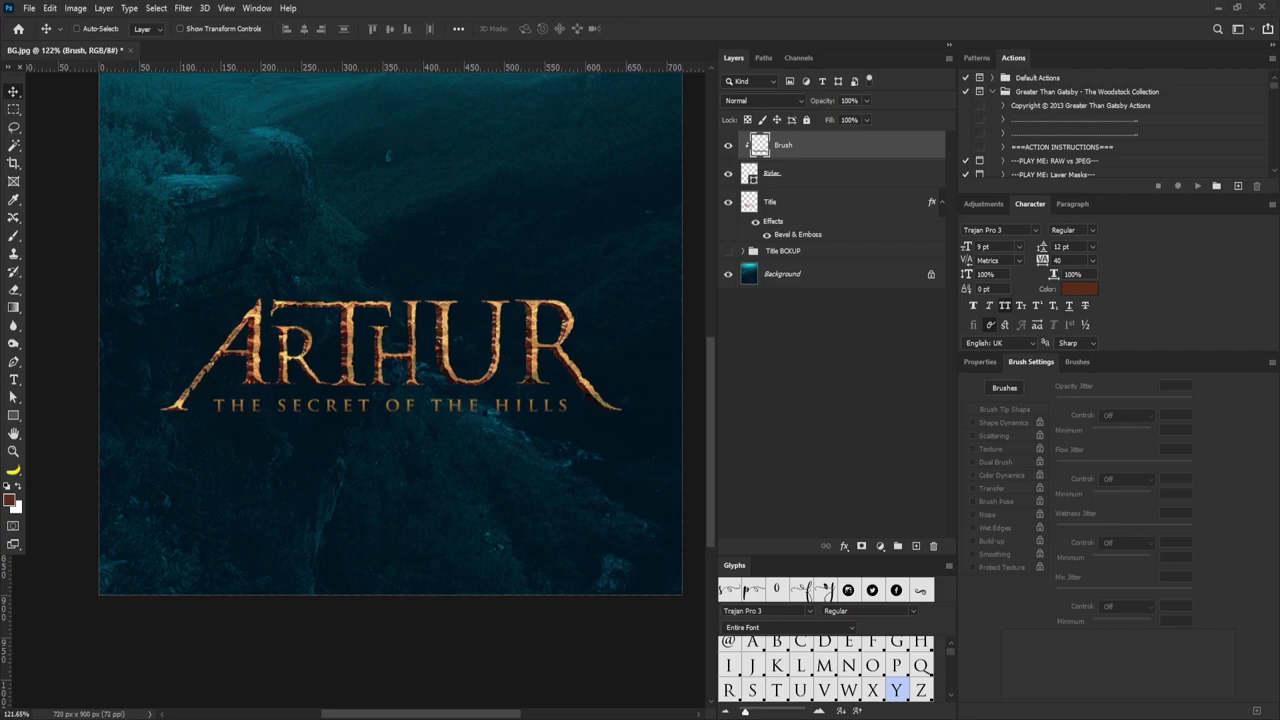
Add the 9 pt Trajan Pro 3 tagline "a ceasar graphix tutorial specially for my graphic desiner family" and place it above the ARTHUR lettering.
{"action": "key", "text": "t"}
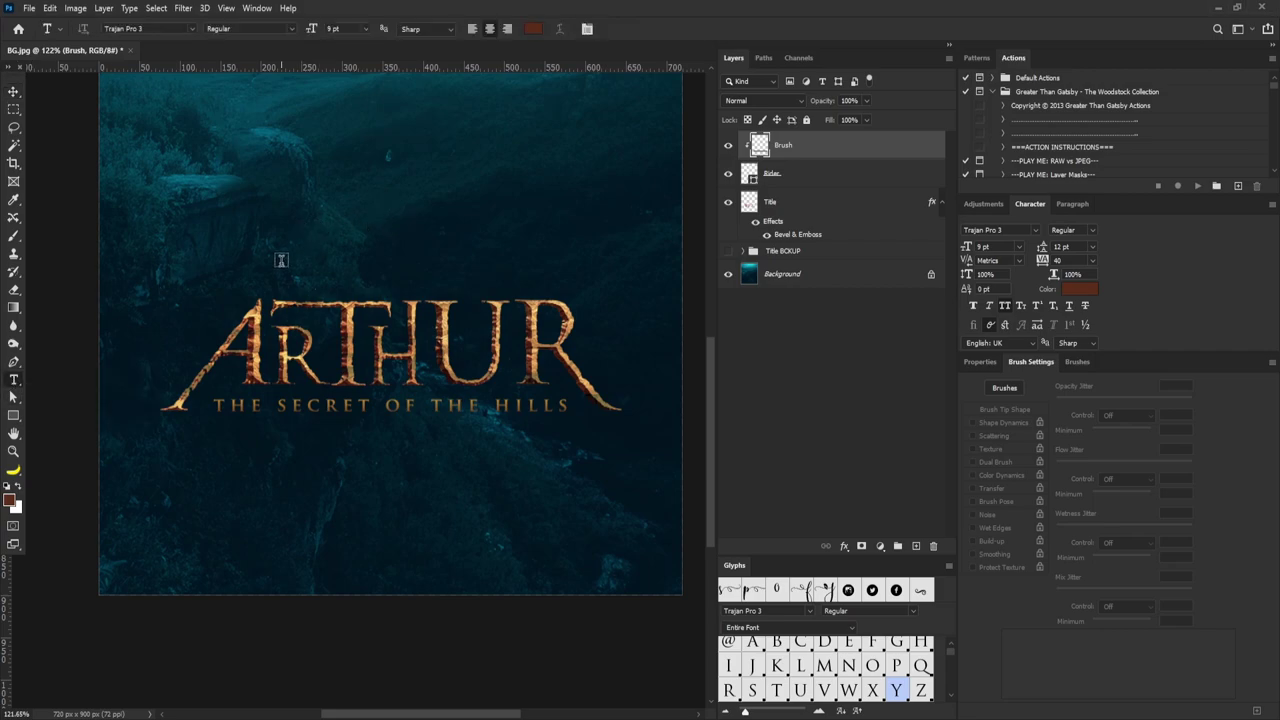
{"action": "left_click", "coordinate": [281, 263]}
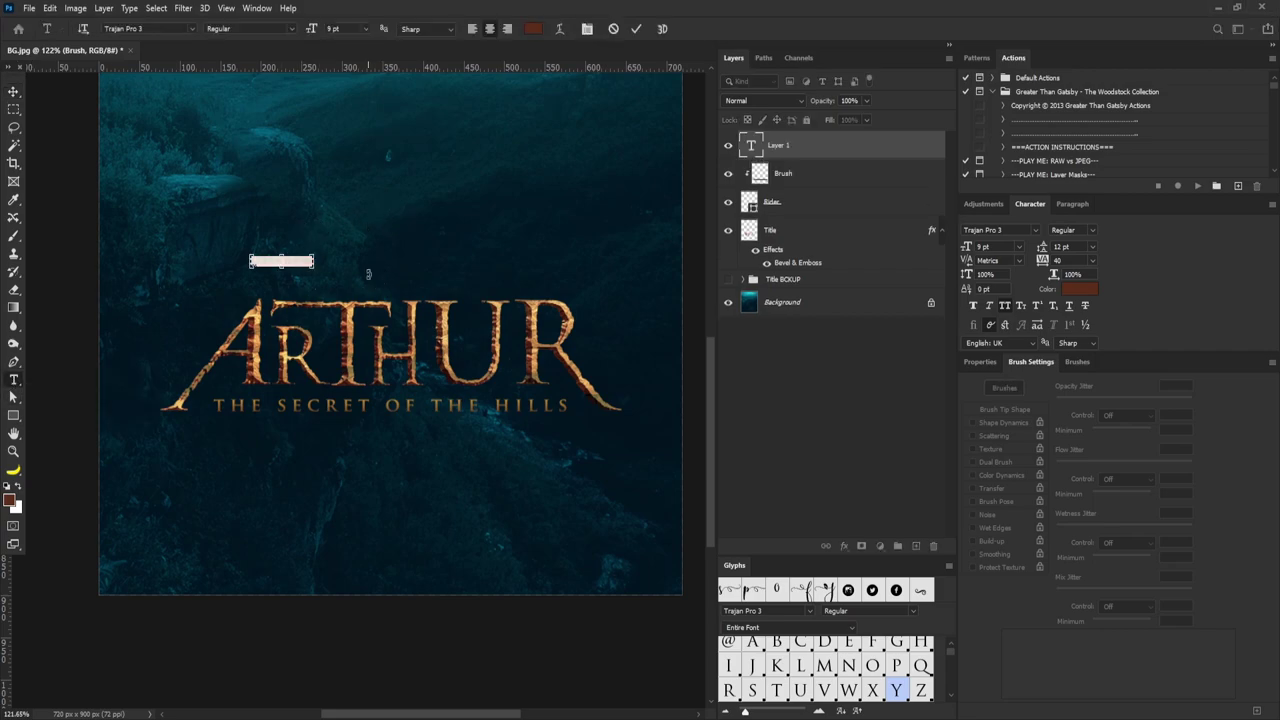
{"action": "left_click", "coordinate": [14, 91]}
{"action": "left_click_drag", "start_coordinate": [332, 268], "coordinate": [440, 285]}
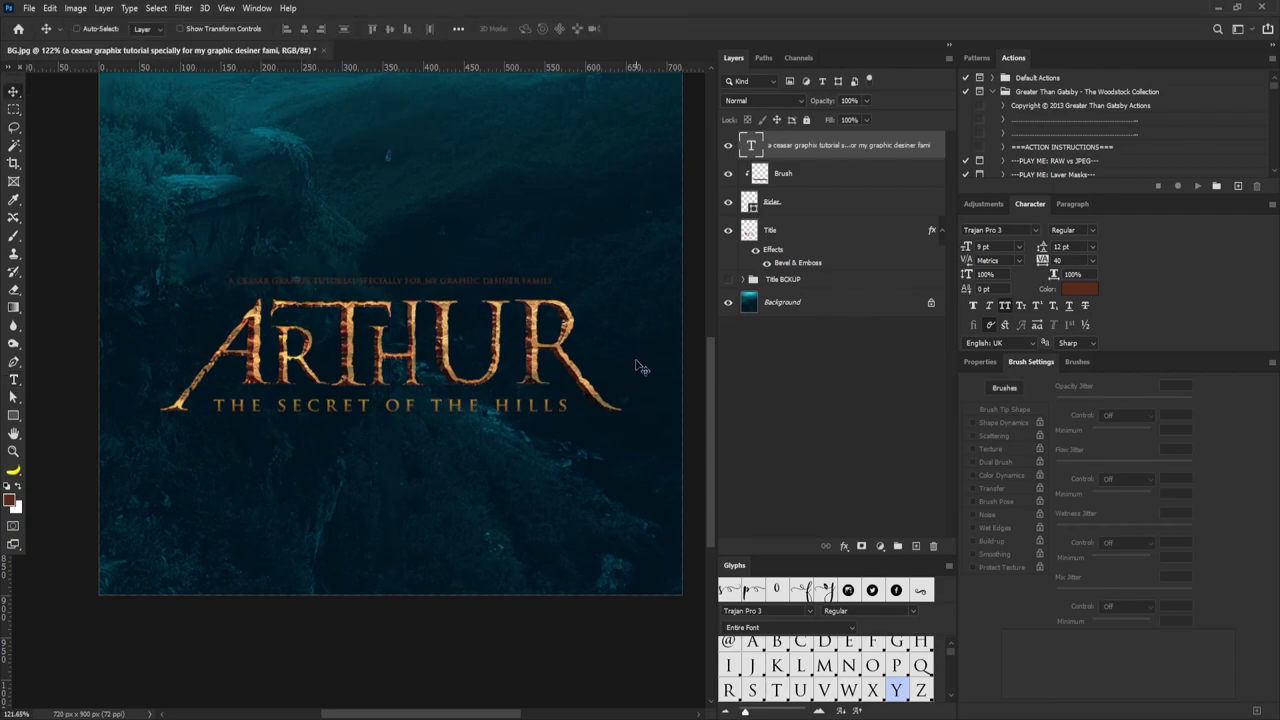
Correct the tagline's spelling to "designer" and recolor all of its text to a light orange that matches the ARTHUR lettering.
{"action": "key", "text": "t"}
{"action": "left_click", "coordinate": [510, 280]}
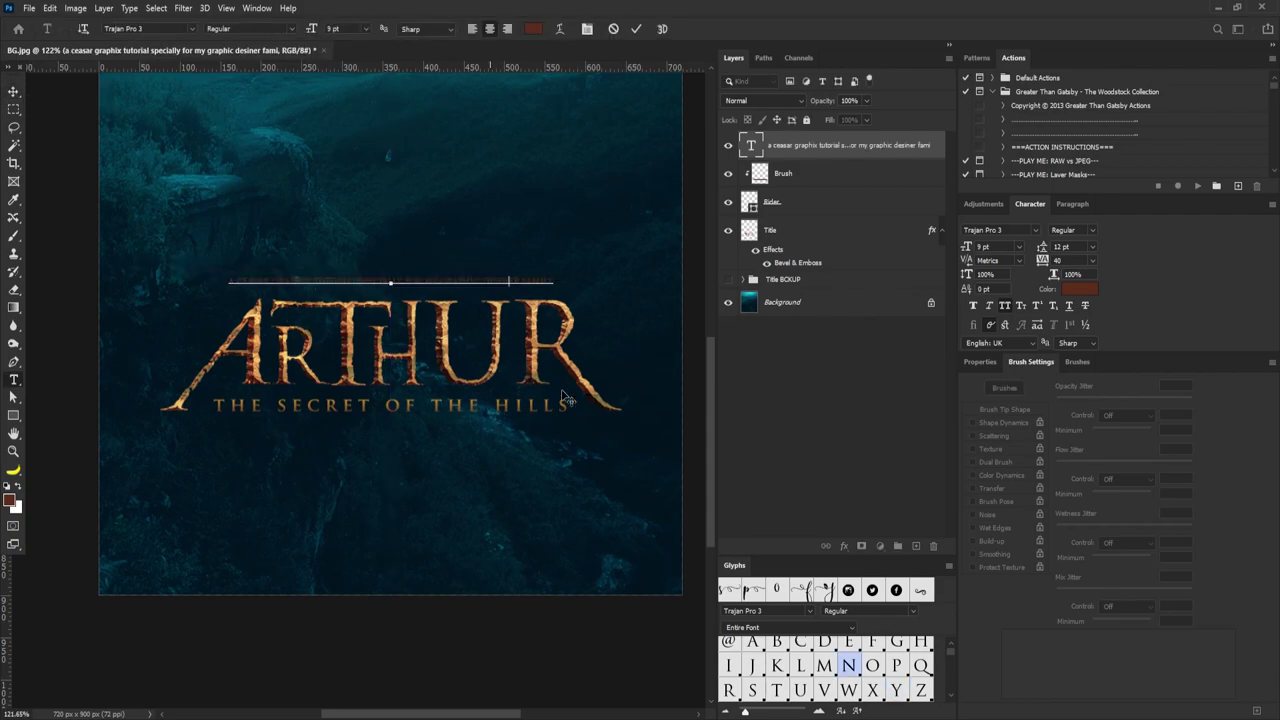
{"action": "key", "text": "ctrl+a"}
{"action": "left_click", "coordinate": [1080, 289]}
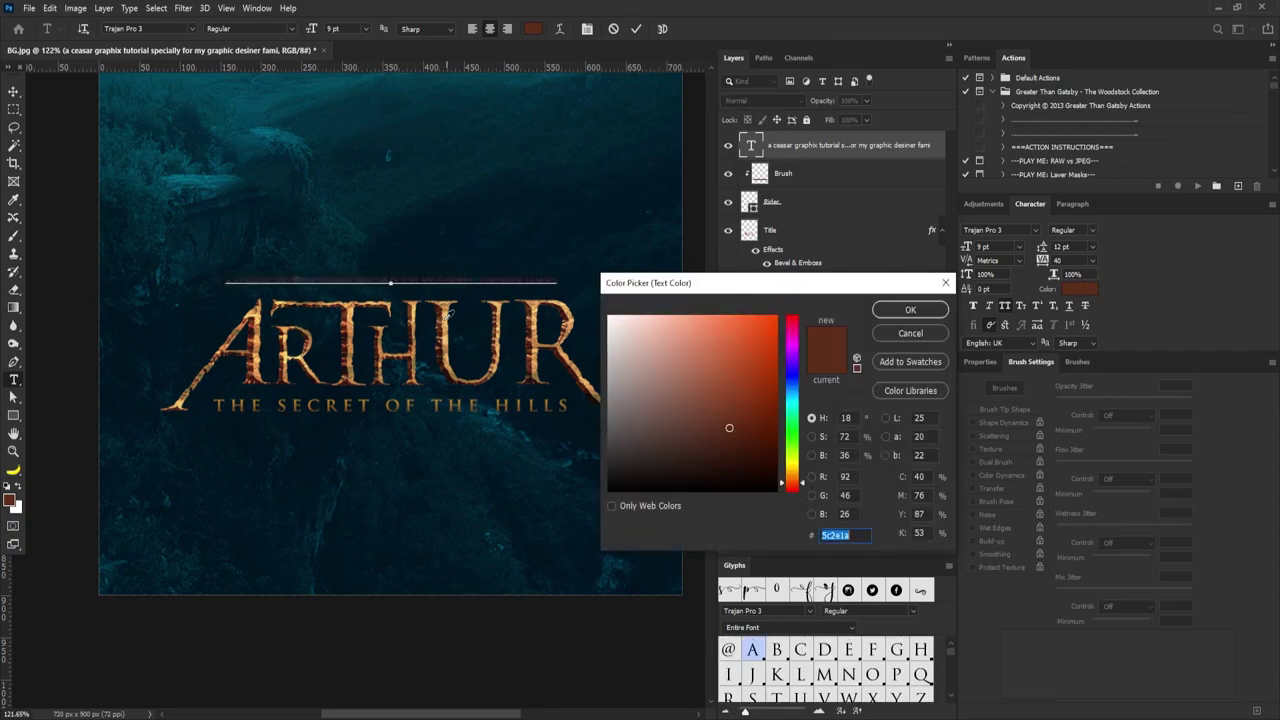
{"action": "left_click", "coordinate": [447, 316]}
{"action": "left_click", "coordinate": [910, 310]}
{"action": "left_click", "coordinate": [1079, 290]}
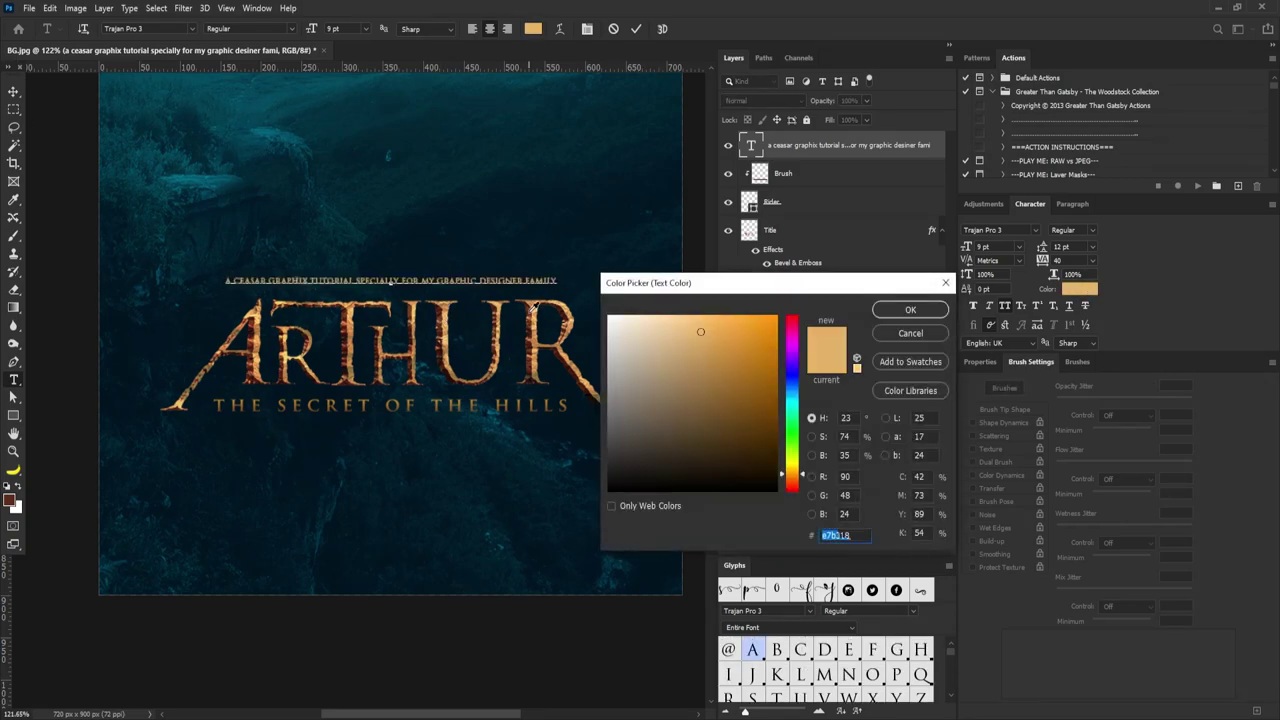
{"action": "left_click", "coordinate": [565, 345]}
{"action": "left_click_drag", "start_coordinate": [731, 370], "coordinate": [721, 328]}
{"action": "left_click_drag", "start_coordinate": [799, 481], "coordinate": [799, 474]}
{"action": "left_click", "coordinate": [885, 308]}
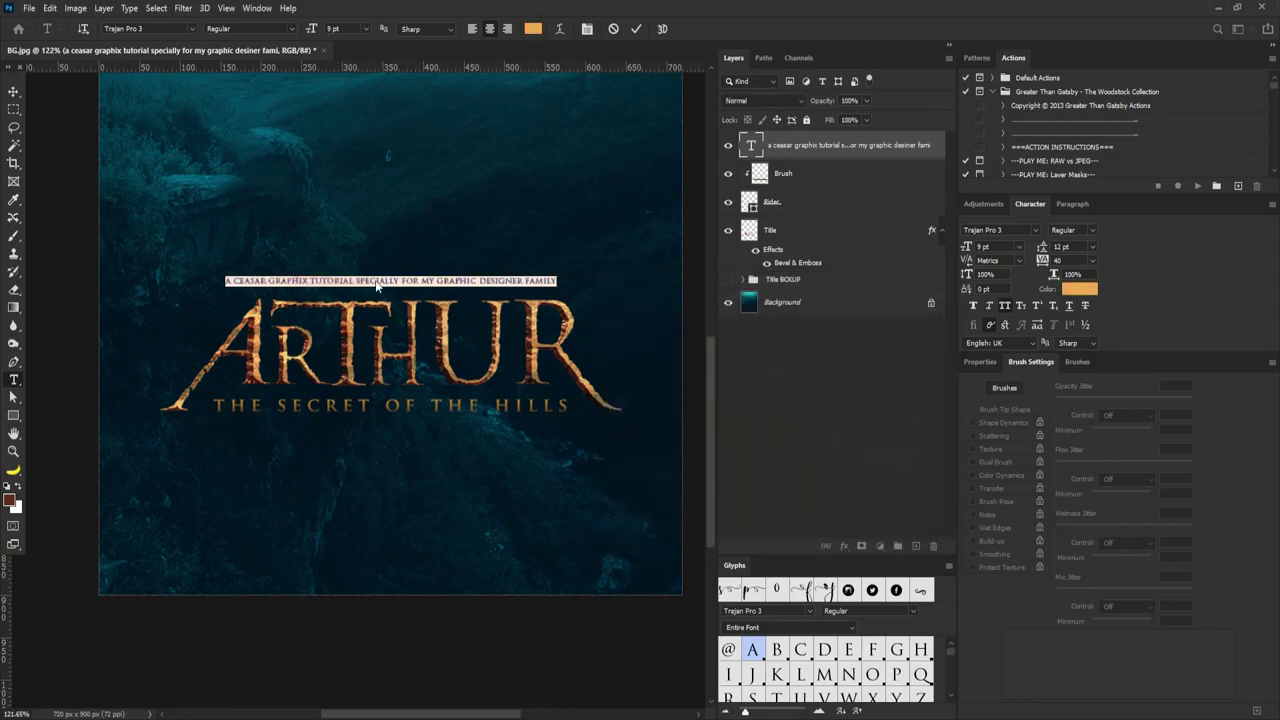
Move the tagline closer above ARTHUR, and shift the tagline, brush, subtitle and title layers together slightly lower on the poster.
{"action": "left_click", "coordinate": [16, 91]}
{"action": "left_click_drag", "start_coordinate": [424, 293], "coordinate": [438, 287]}
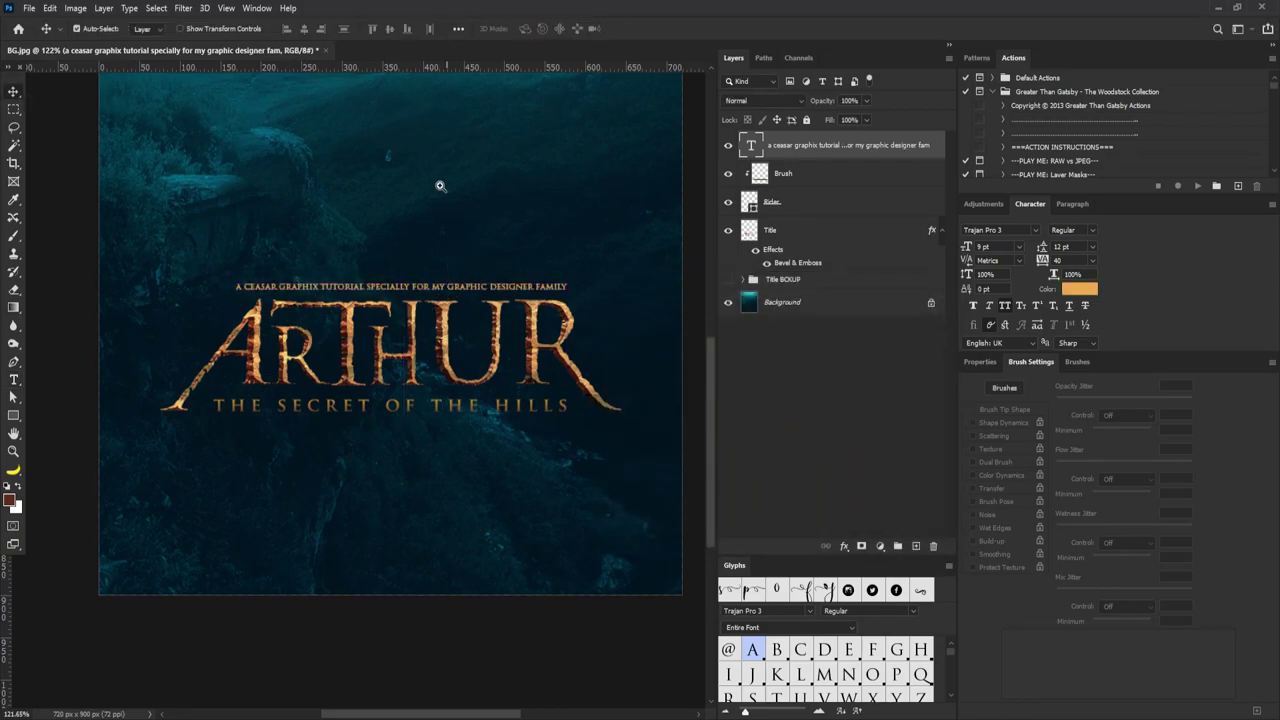
{"action": "key", "text": "ctrl+0"}
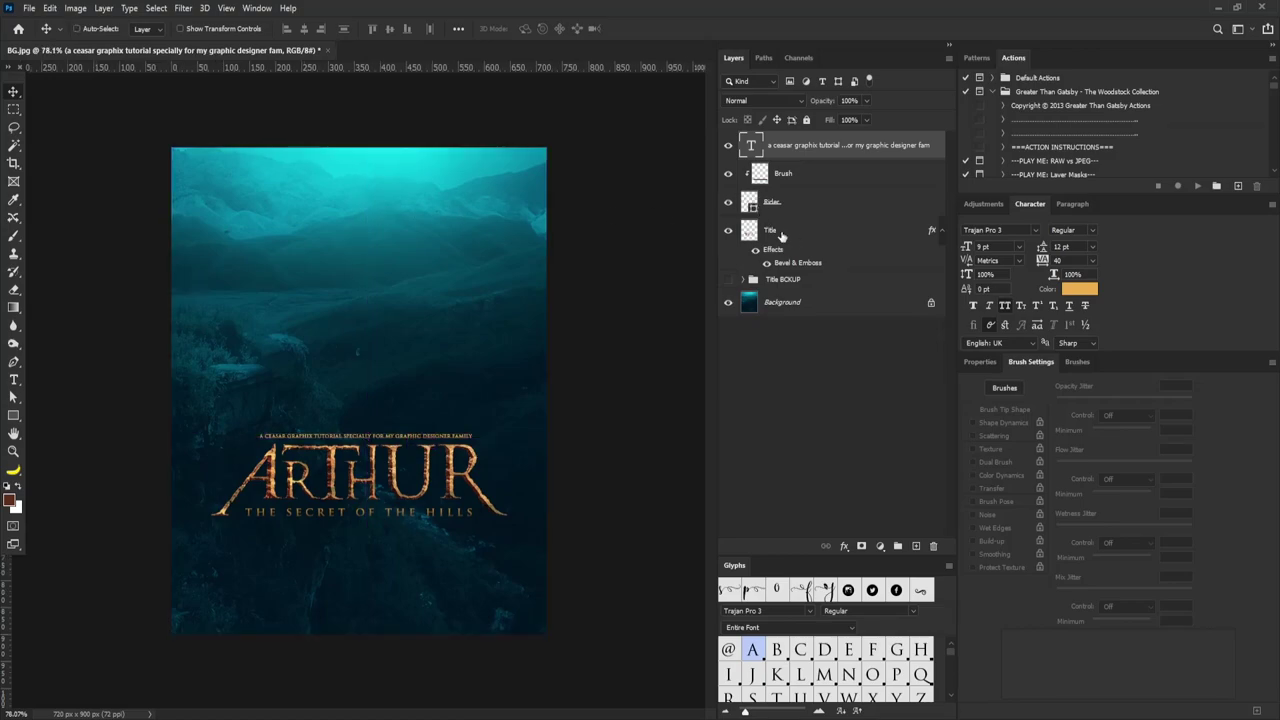
{"action": "left_click", "coordinate": [778, 233], "text": "shift"}
{"action": "left_click_drag", "start_coordinate": [444, 427], "coordinate": [435, 451]}
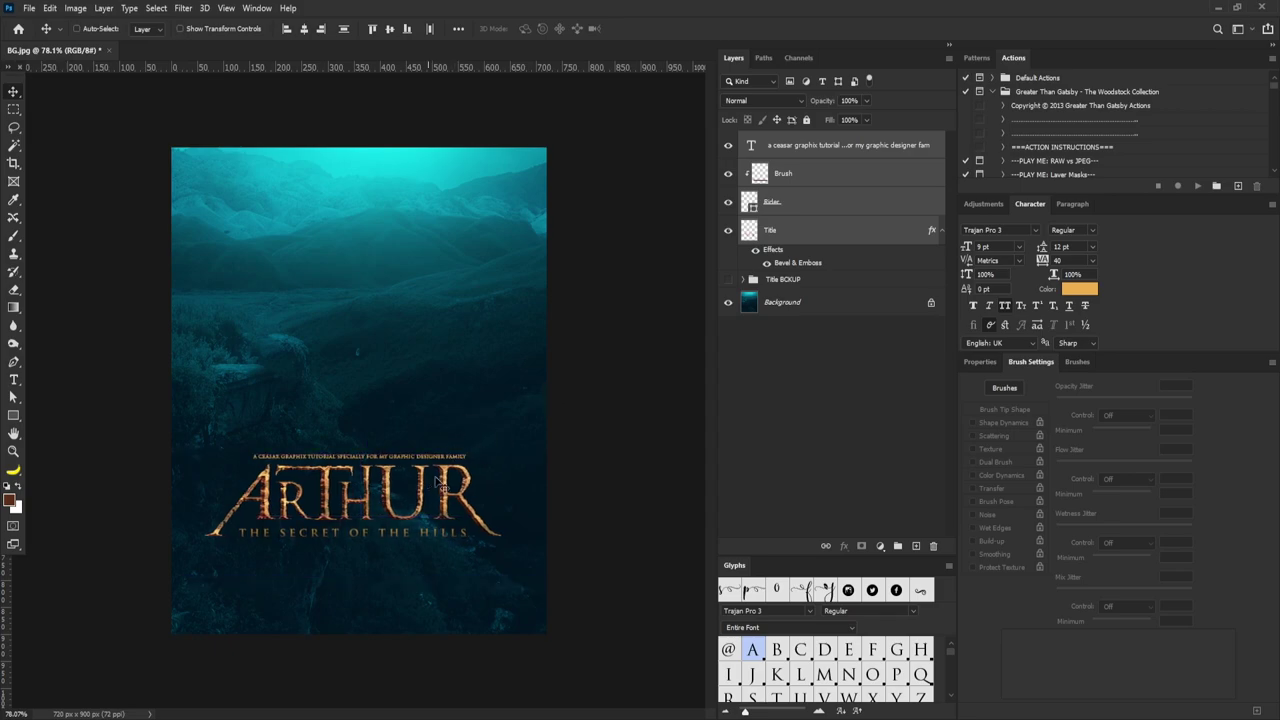
Stamp all visible layers into a new layer at the top of the stack and convert it to a smart object.
{"action": "left_click", "coordinate": [818, 143]}
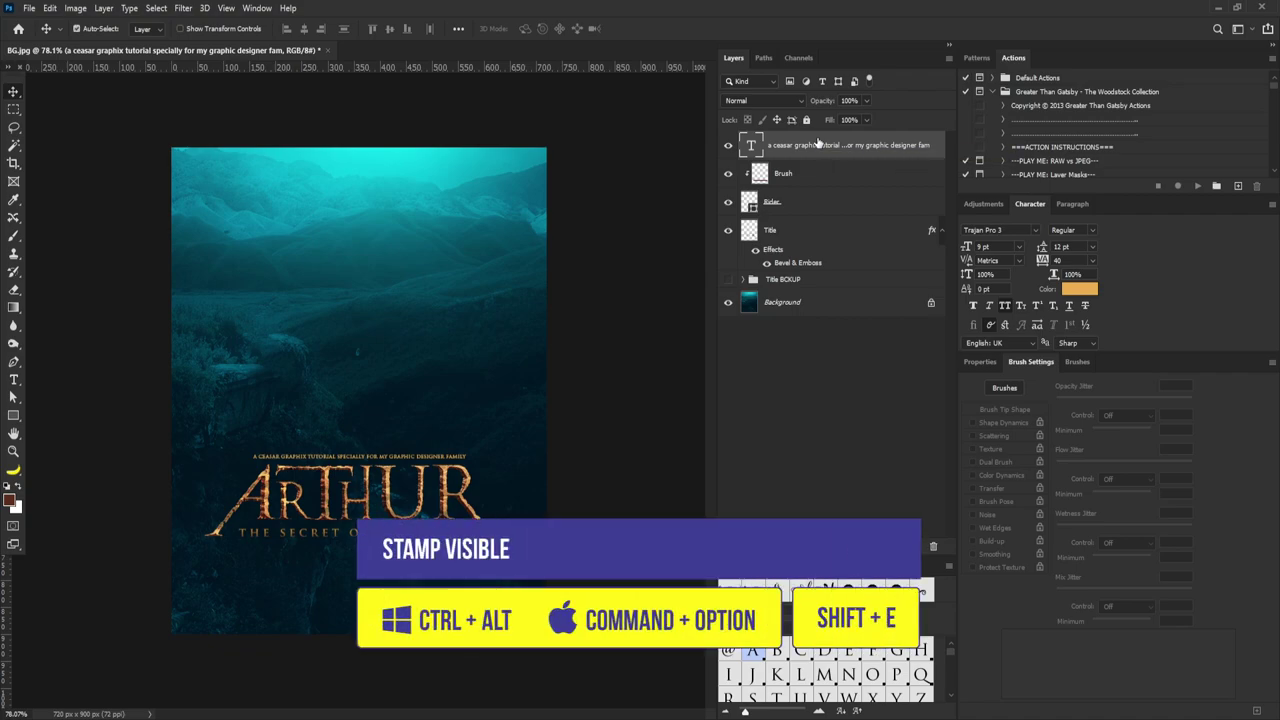
{"action": "key", "text": "ctrl+alt+shift+e"}
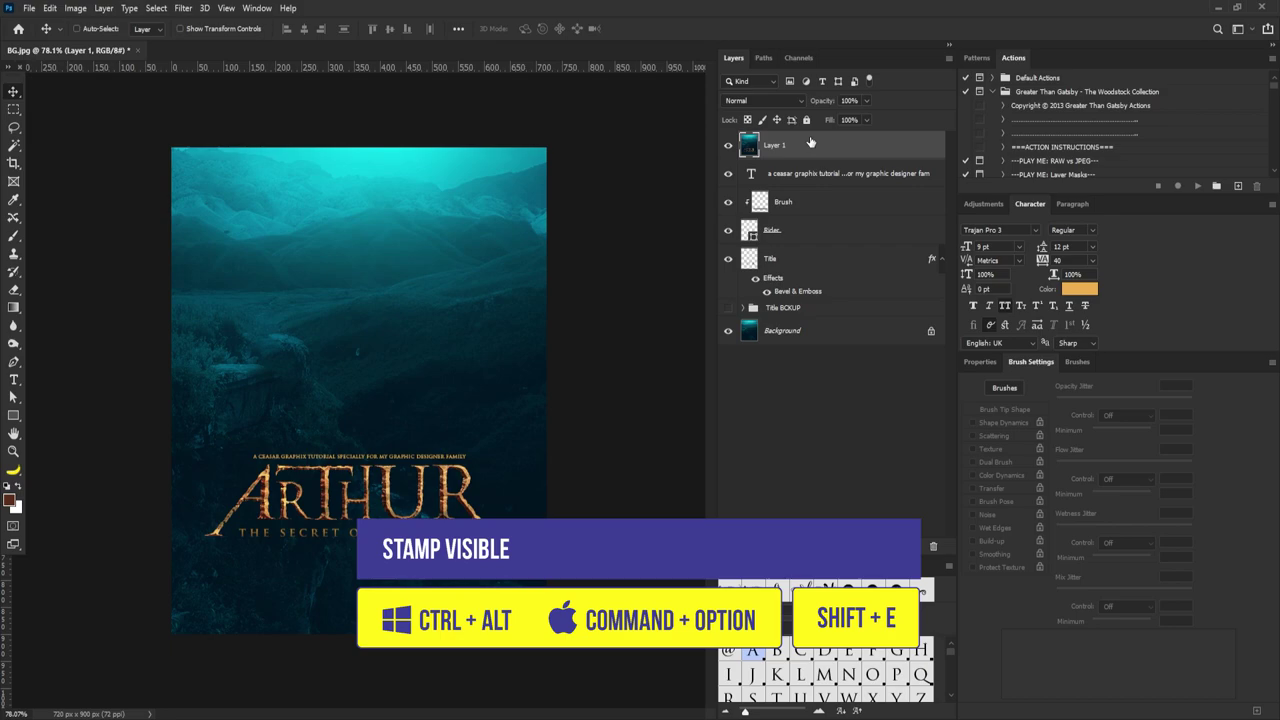
{"action": "right_click", "coordinate": [812, 144]}
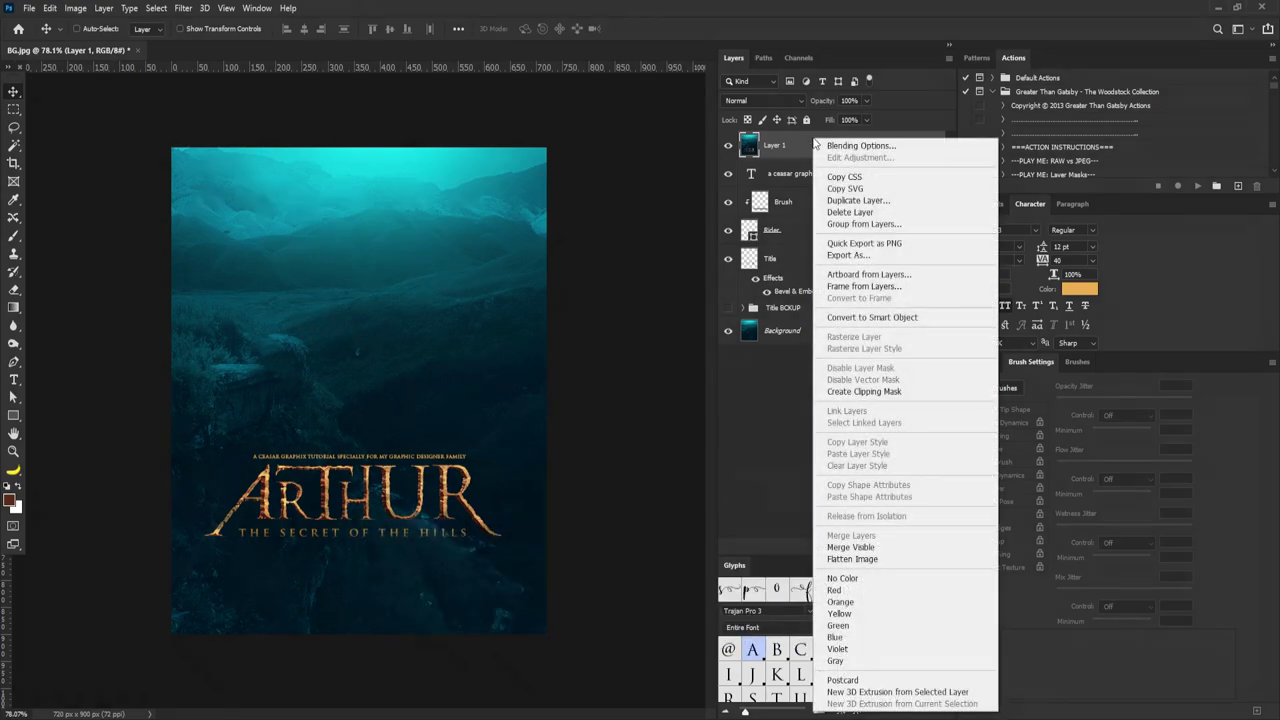
{"action": "left_click", "coordinate": [890, 318]}
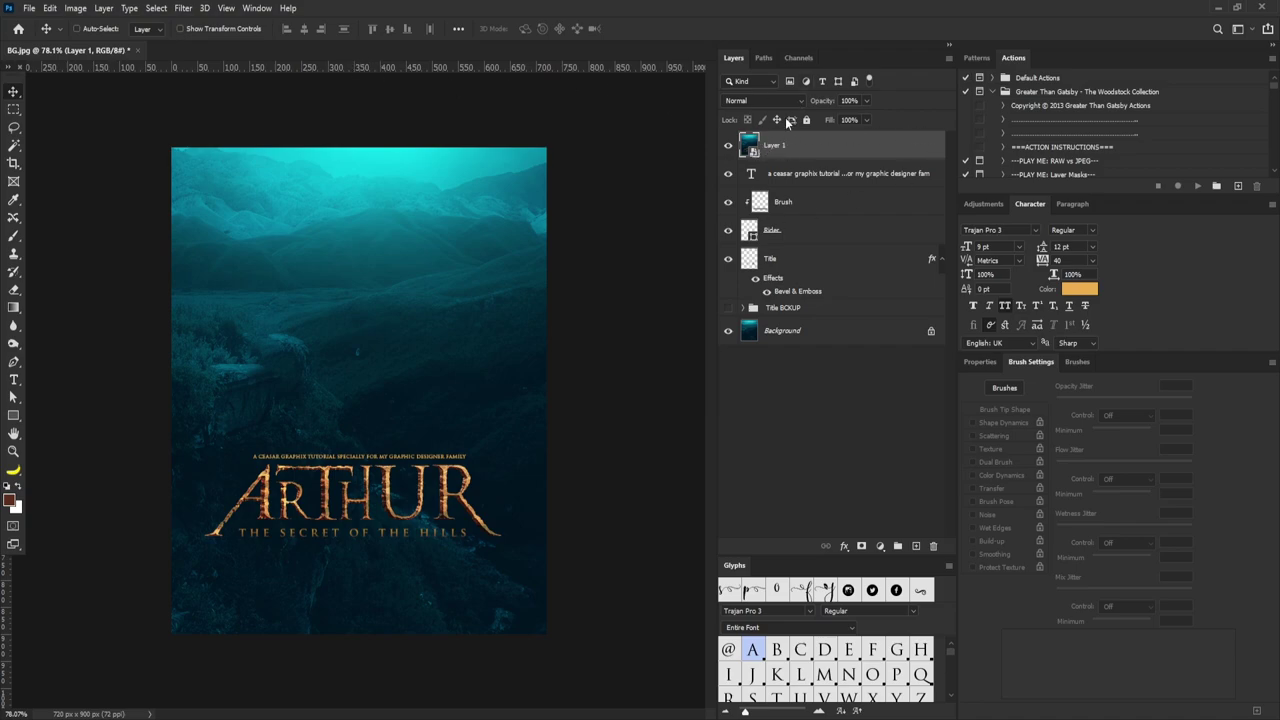
Rename the stamped smart object as Raw Layer.
{"action": "double_click", "coordinate": [779, 148]}
{"action": "type", "text": "Raw Layer"}
{"action": "key", "text": "Return"}
Start a Camera Raw Filter on Raw Layer with Contrast +13, Highlights +22, Shadows -11 and Whites +7.
{"action": "left_click", "coordinate": [183, 8]}
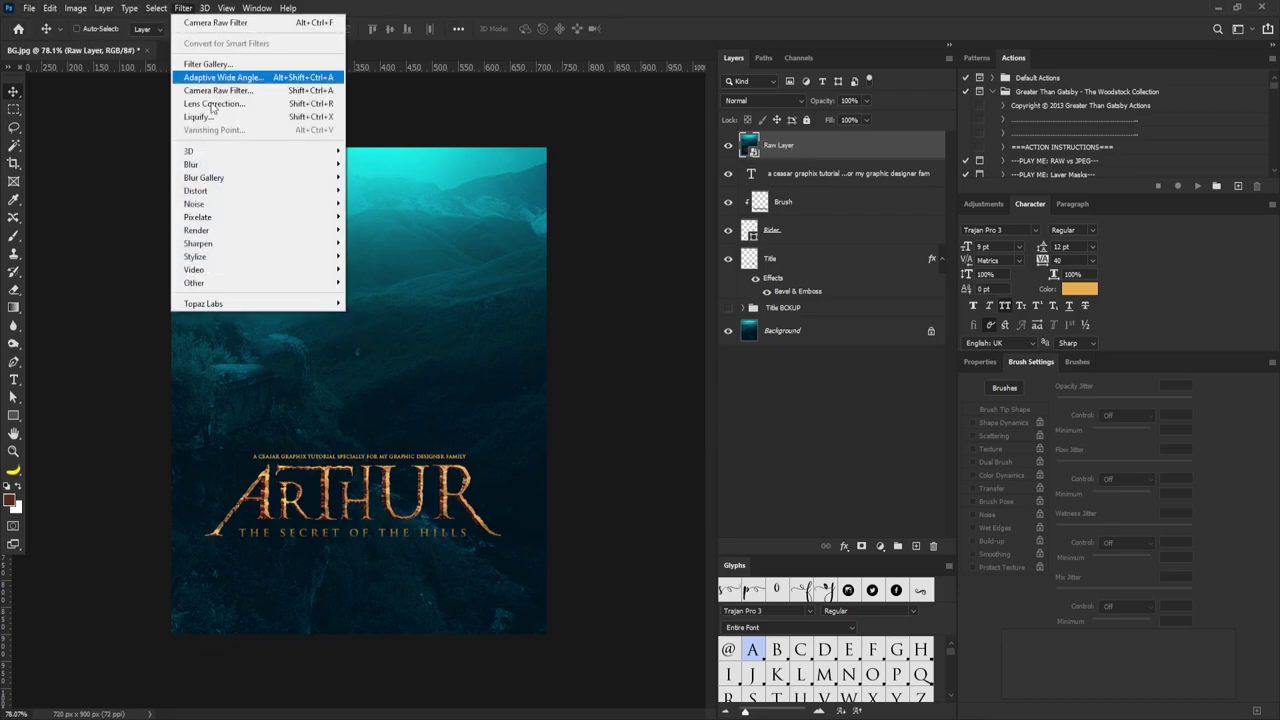
{"action": "left_click", "coordinate": [265, 93]}
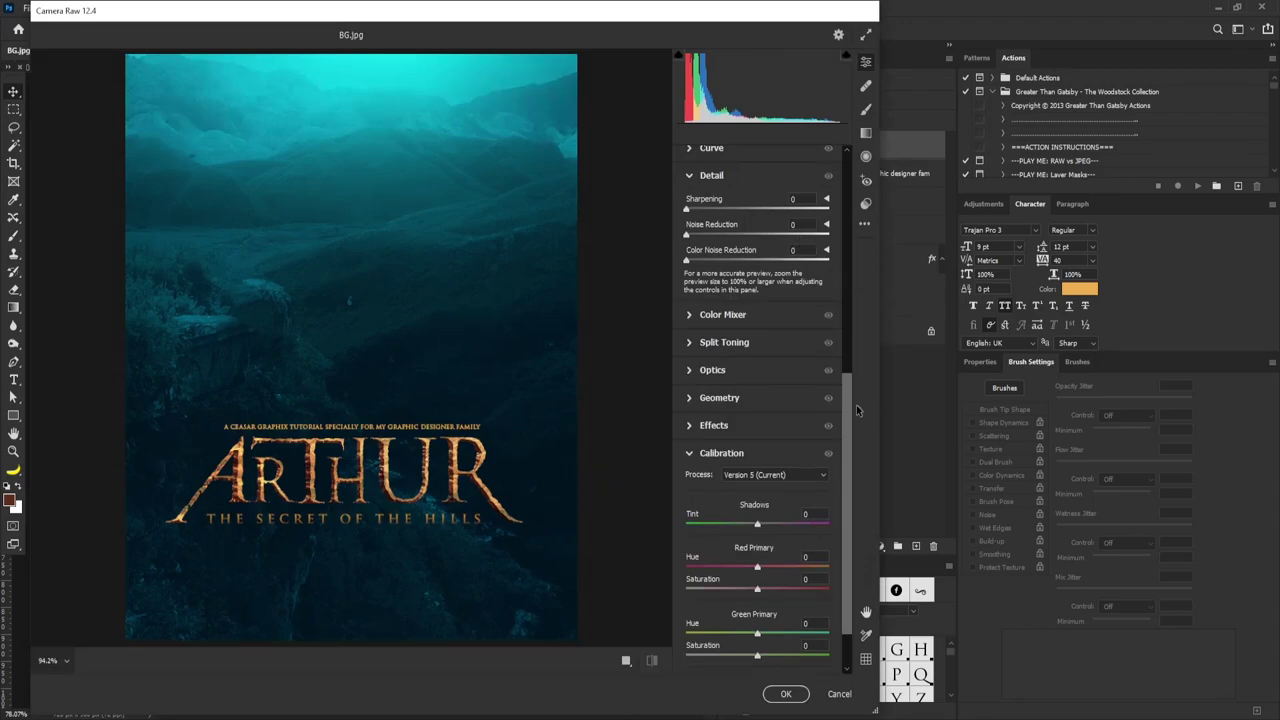
{"action": "left_click_drag", "start_coordinate": [849, 409], "coordinate": [846, 185]}
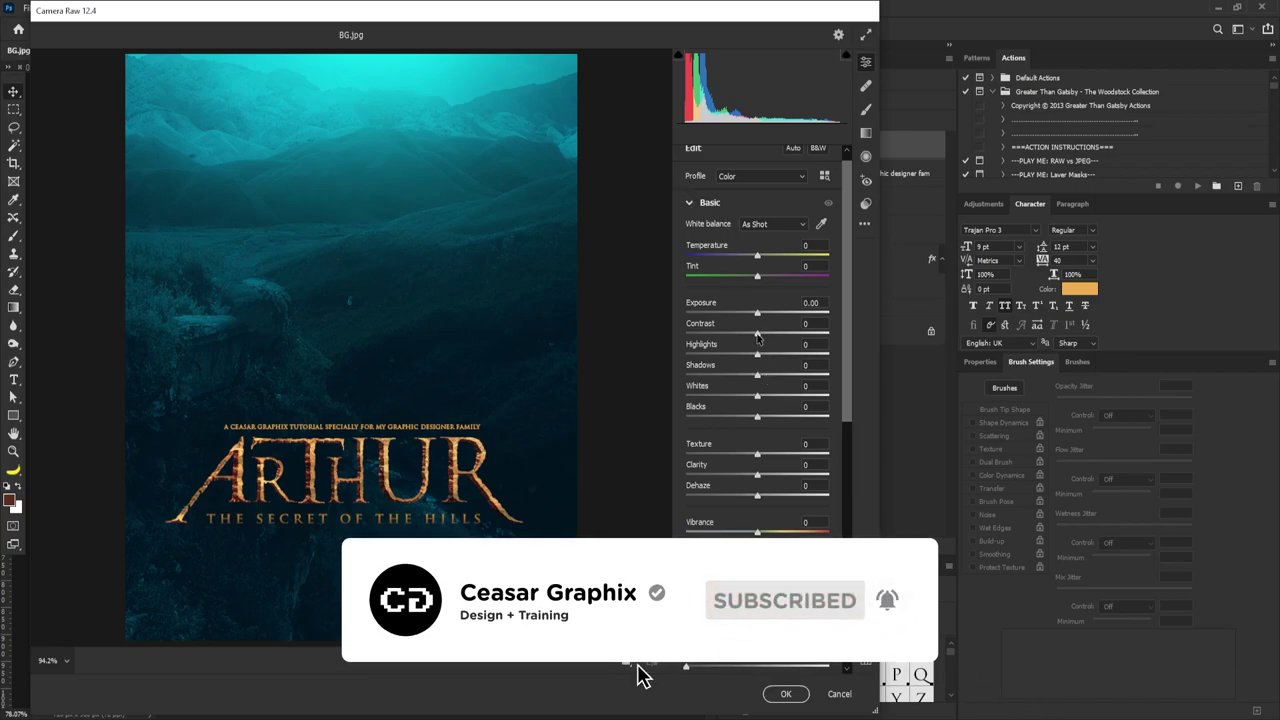
{"action": "left_click_drag", "start_coordinate": [757, 337], "coordinate": [767, 337]}
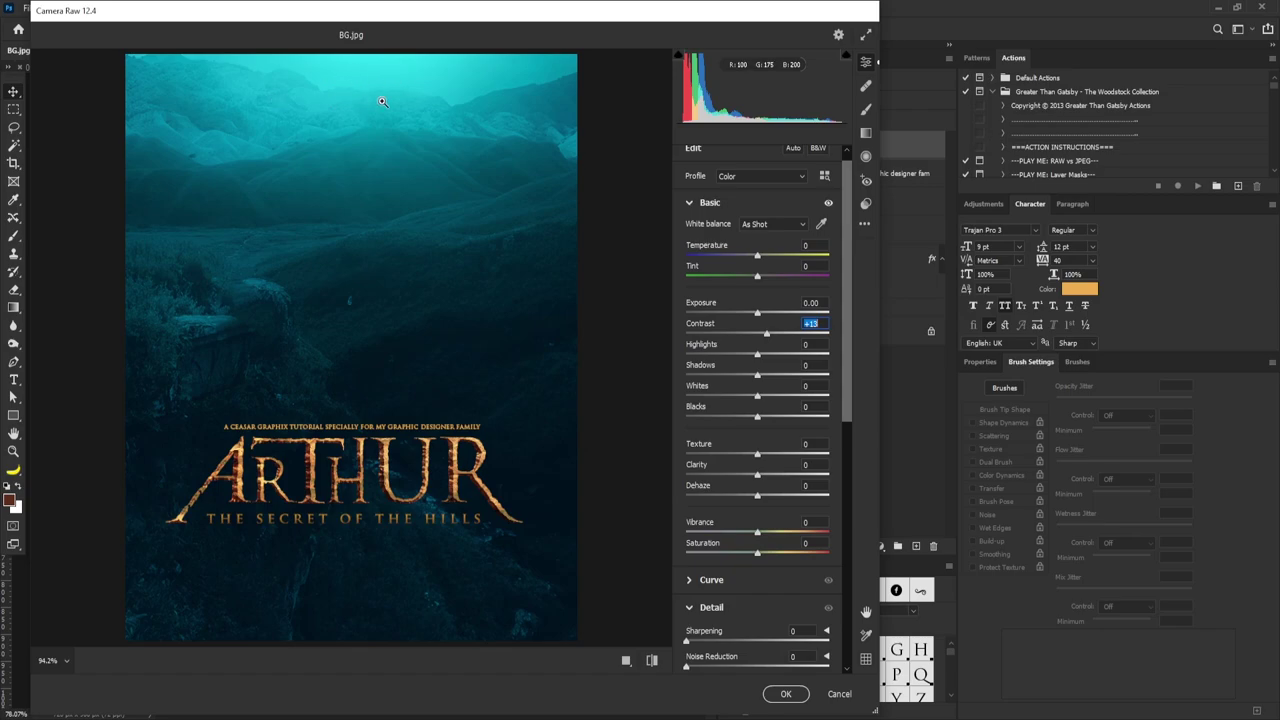
{"action": "mouse_move", "coordinate": [757, 355]}
{"action": "left_mouse_down"}
{"action": "mouse_move", "coordinate": [786, 355]}
{"action": "mouse_move", "coordinate": [775, 355]}
{"action": "left_mouse_up"}
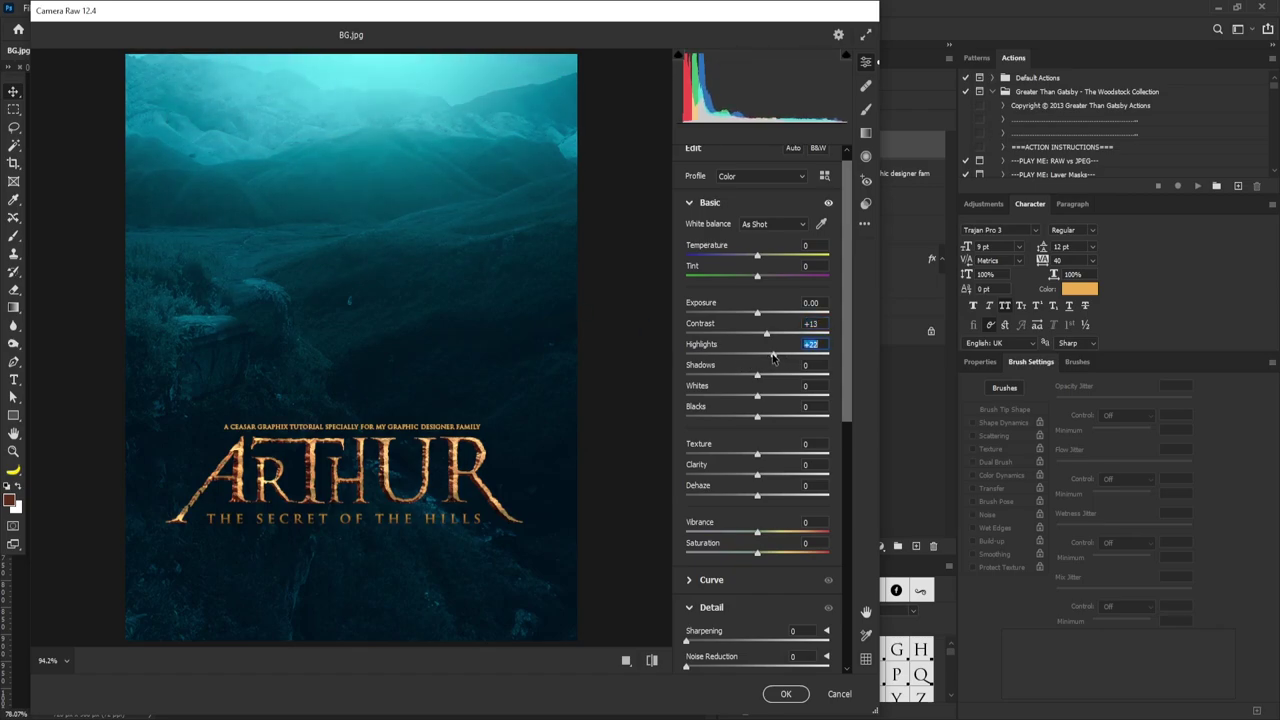
{"action": "left_click_drag", "start_coordinate": [757, 377], "coordinate": [748, 378]}
{"action": "left_click_drag", "start_coordinate": [757, 396], "coordinate": [760, 396]}
Set Texture to +11 and Vibrance to +13 in the Camera Raw basic adjustments.
{"action": "left_click", "coordinate": [757, 454]}
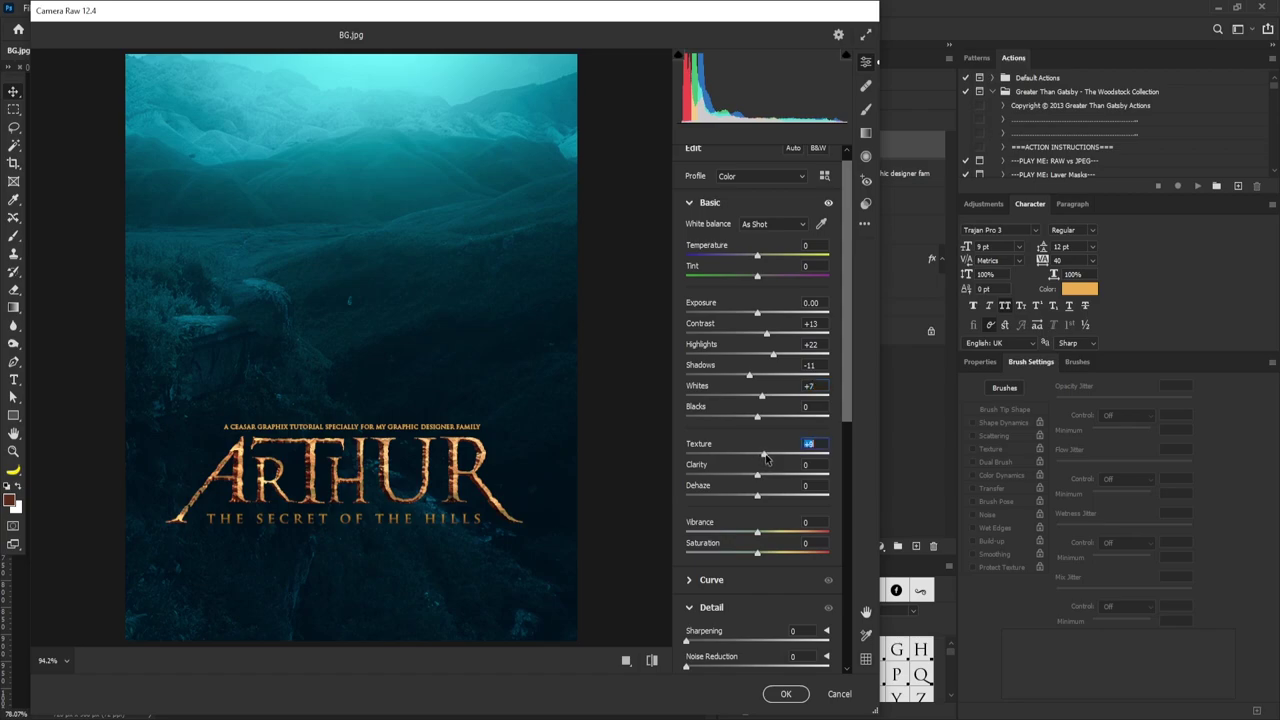
{"action": "left_click_drag", "start_coordinate": [765, 455], "coordinate": [768, 455]}
{"action": "scroll", "coordinate": [844, 362], "scroll_direction": "down", "scroll_amount": 2}
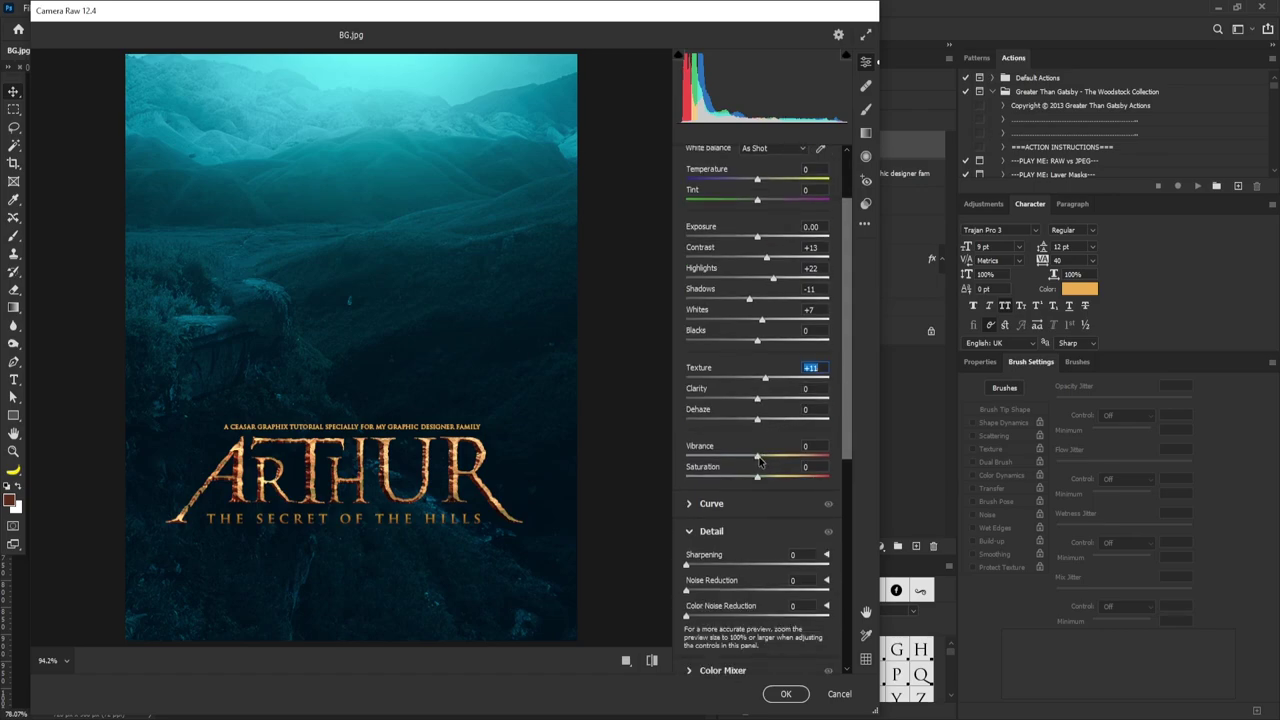
{"action": "left_click_drag", "start_coordinate": [758, 459], "coordinate": [768, 459]}
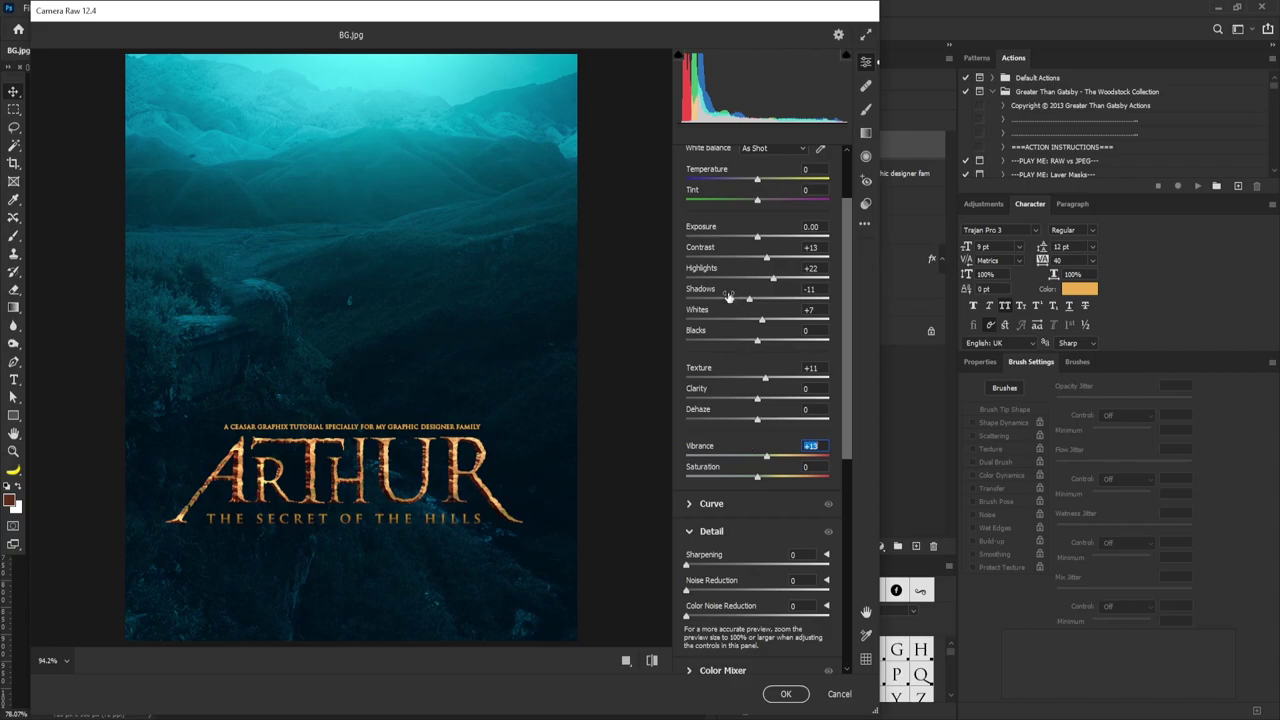
Set the Camera Raw detail sharpening to about 8.
{"action": "scroll", "coordinate": [698, 228], "scroll_direction": "up", "scroll_amount": 3}
{"action": "left_click", "coordinate": [688, 214]}
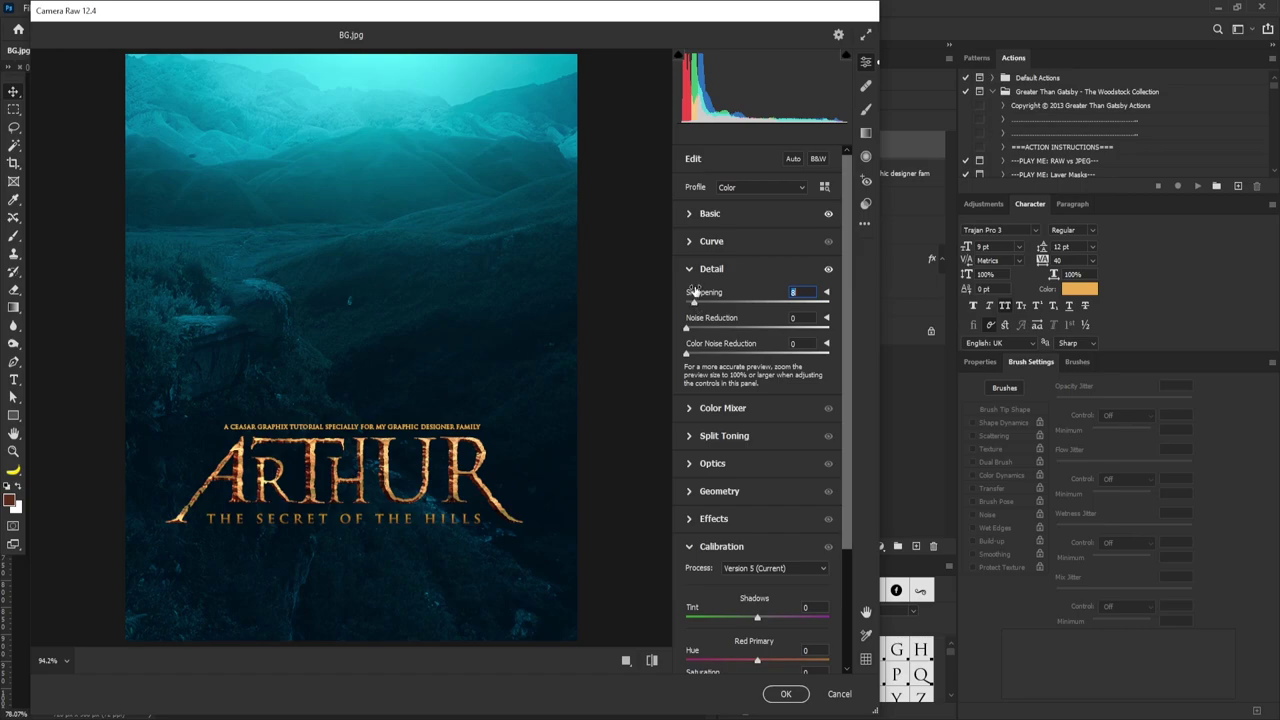
{"action": "left_click", "coordinate": [689, 271]}
Increase the saturation of the reds and oranges in the Camera Raw Color Mixer.
{"action": "left_click", "coordinate": [687, 298]}
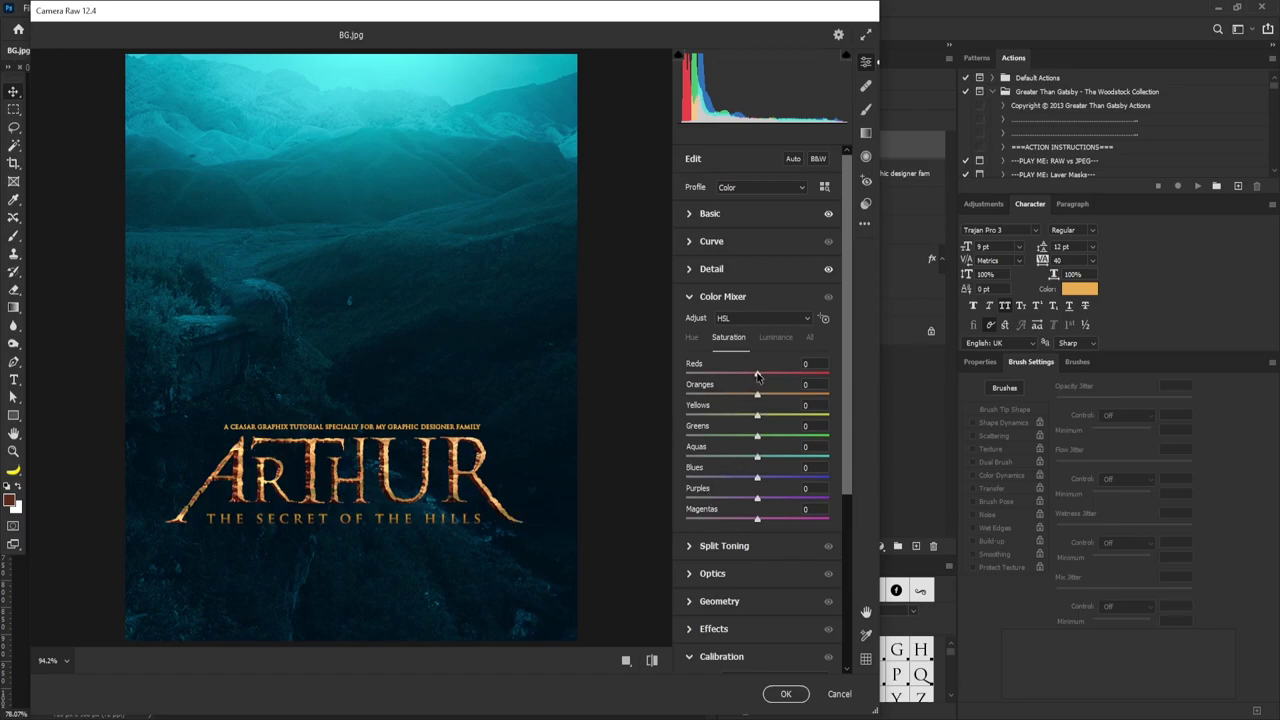
{"action": "left_click_drag", "start_coordinate": [757, 374], "coordinate": [799, 398]}
{"action": "left_click_drag", "start_coordinate": [799, 400], "coordinate": [791, 398]}
{"action": "left_click", "coordinate": [688, 298]}
Set the Green Primary hue to +29 in the Camera Raw calibration and apply the filter.
{"action": "left_click", "coordinate": [689, 326]}
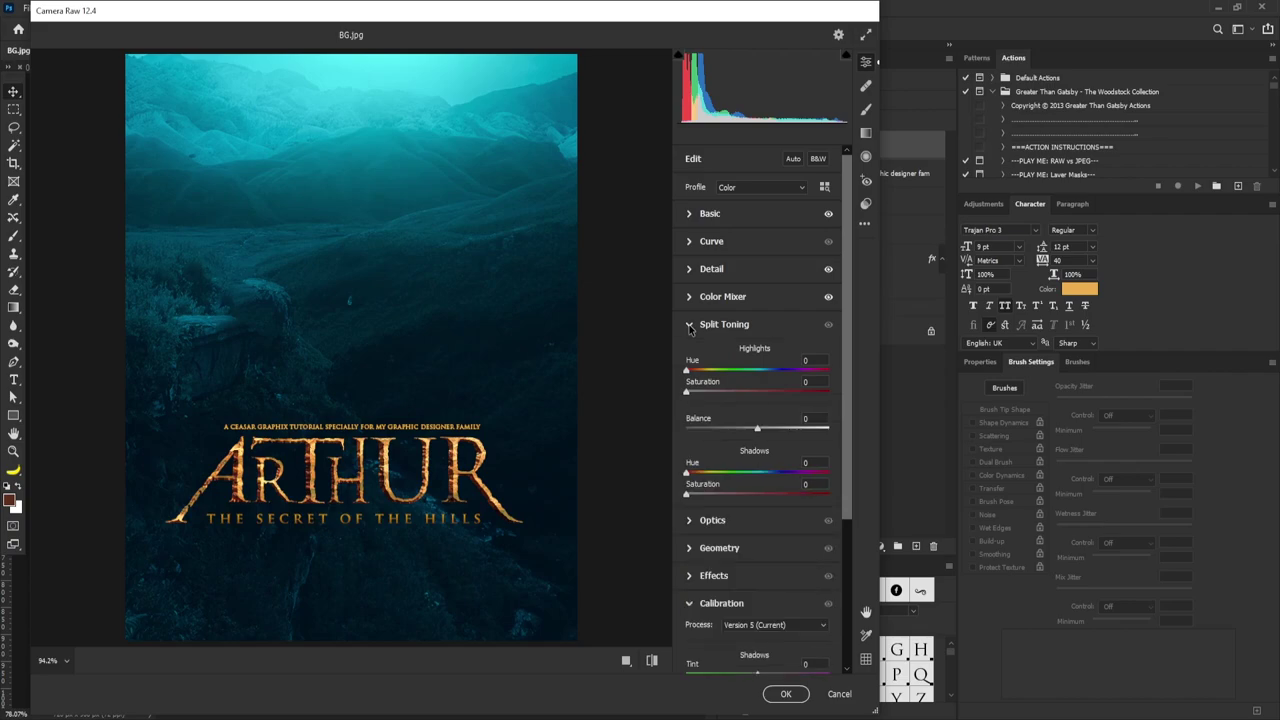
{"action": "left_click", "coordinate": [689, 326]}
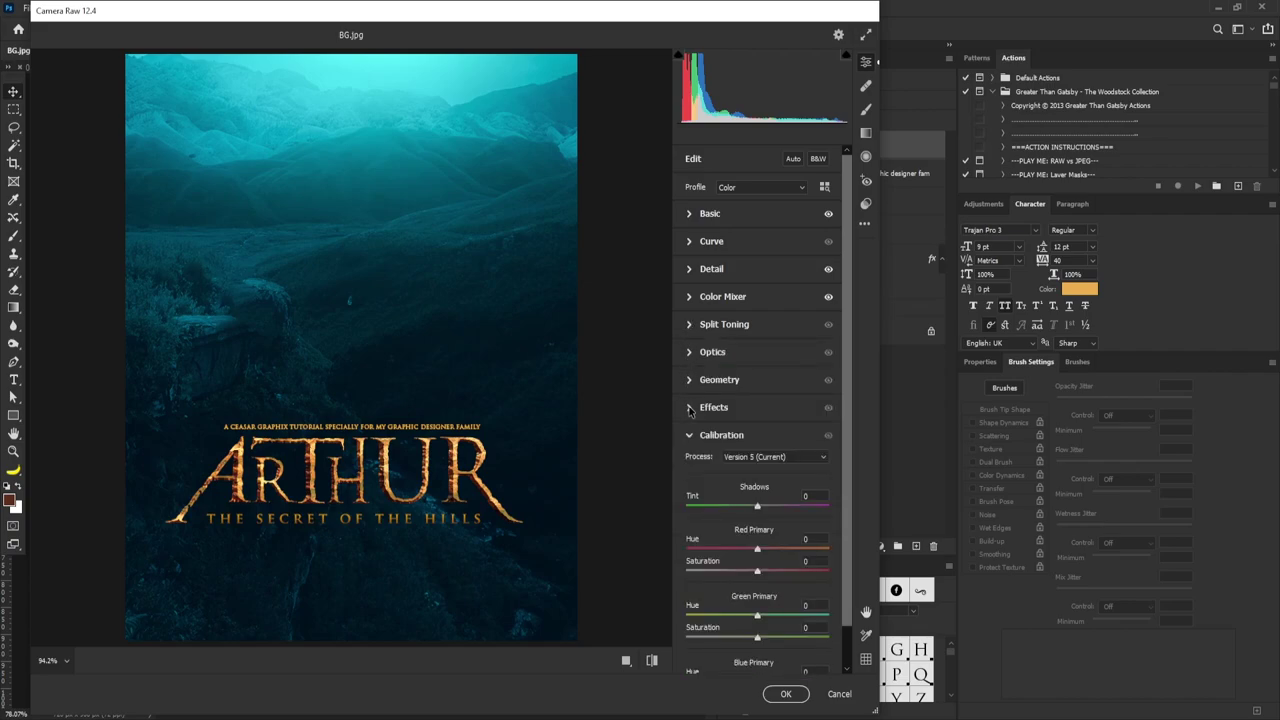
{"action": "scroll", "coordinate": [852, 486], "scroll_direction": "down", "scroll_amount": 1}
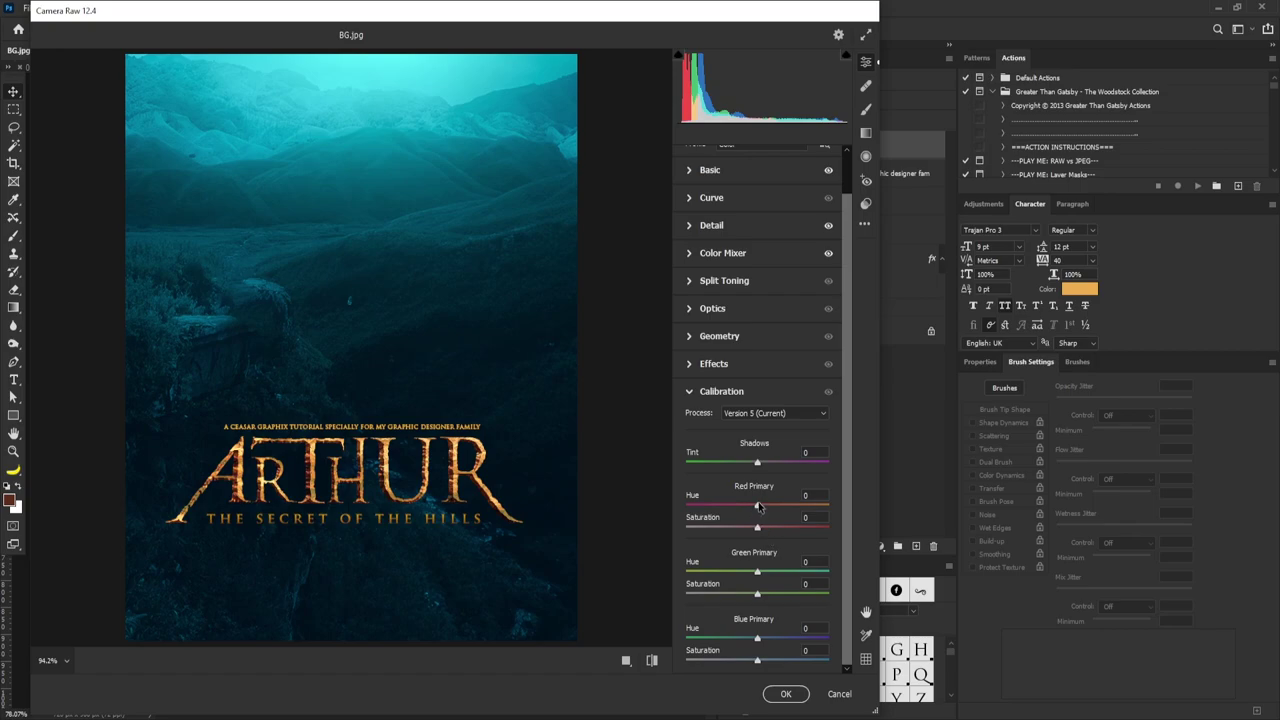
{"action": "left_click_drag", "start_coordinate": [757, 574], "coordinate": [778, 577]}
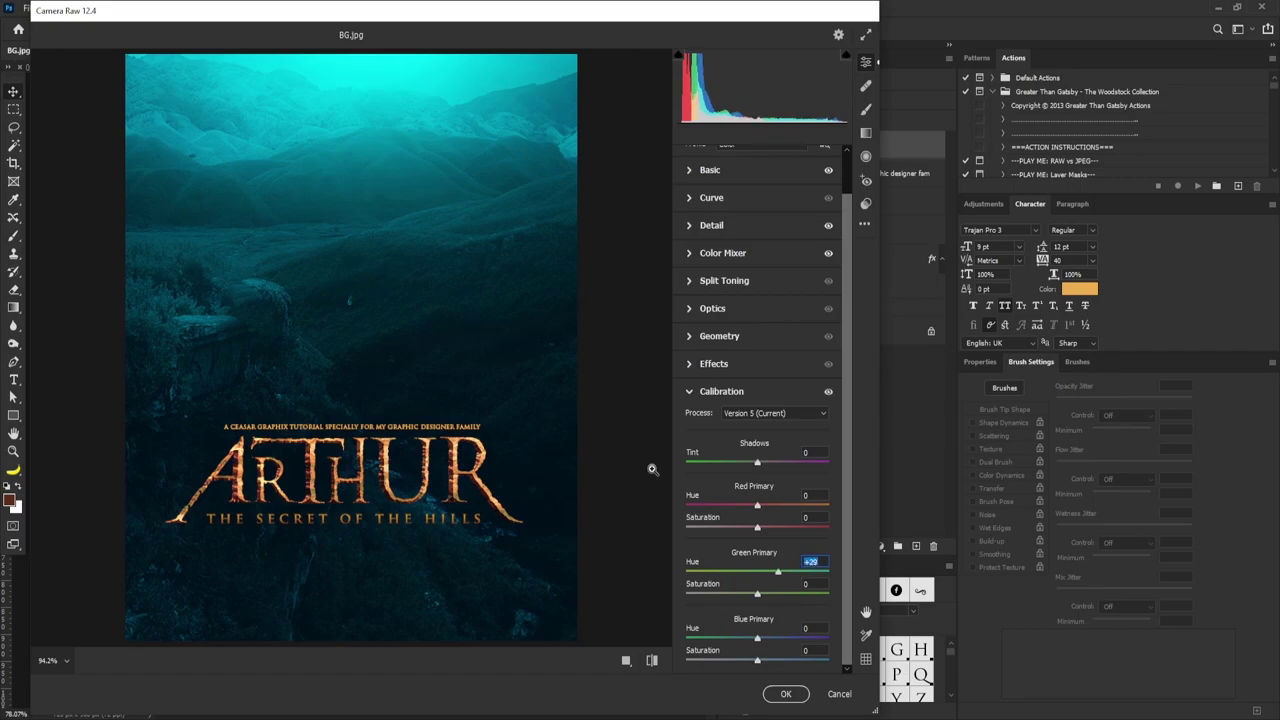
{"action": "left_click", "coordinate": [786, 694]}
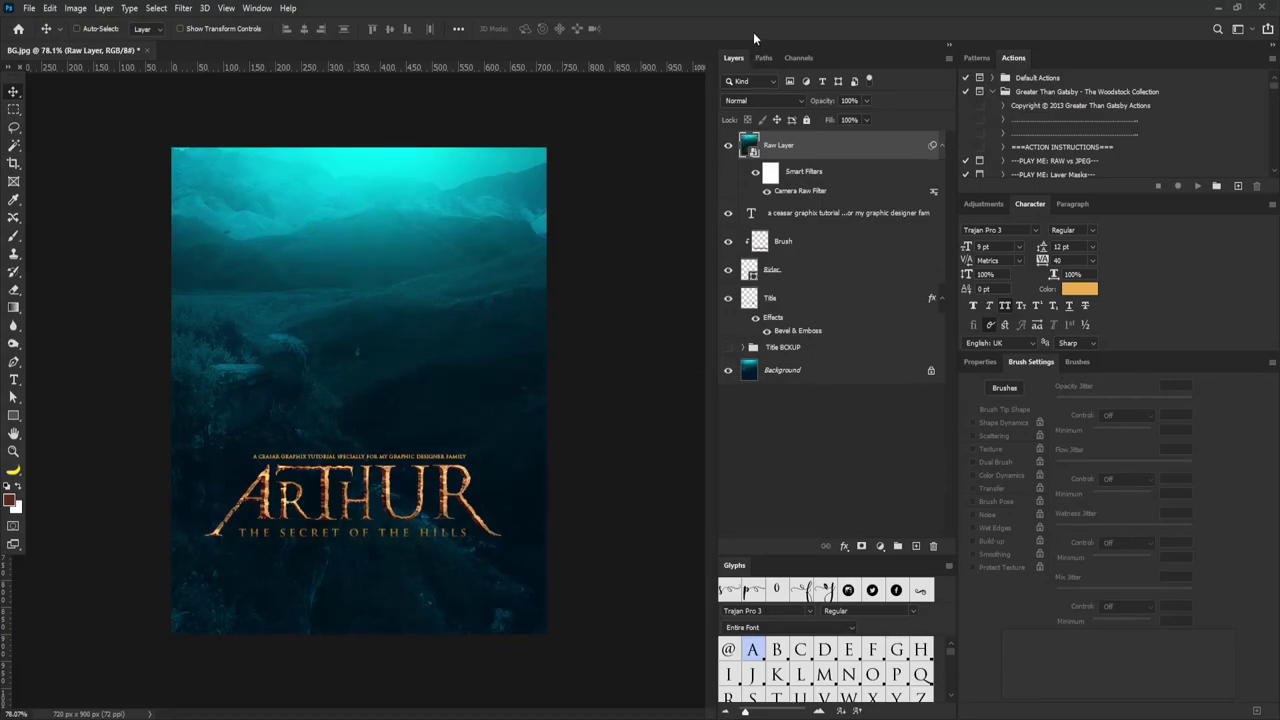
Compare the poster with and without the Raw Layer's Camera Raw grade.
{"action": "left_click", "coordinate": [727, 150]}
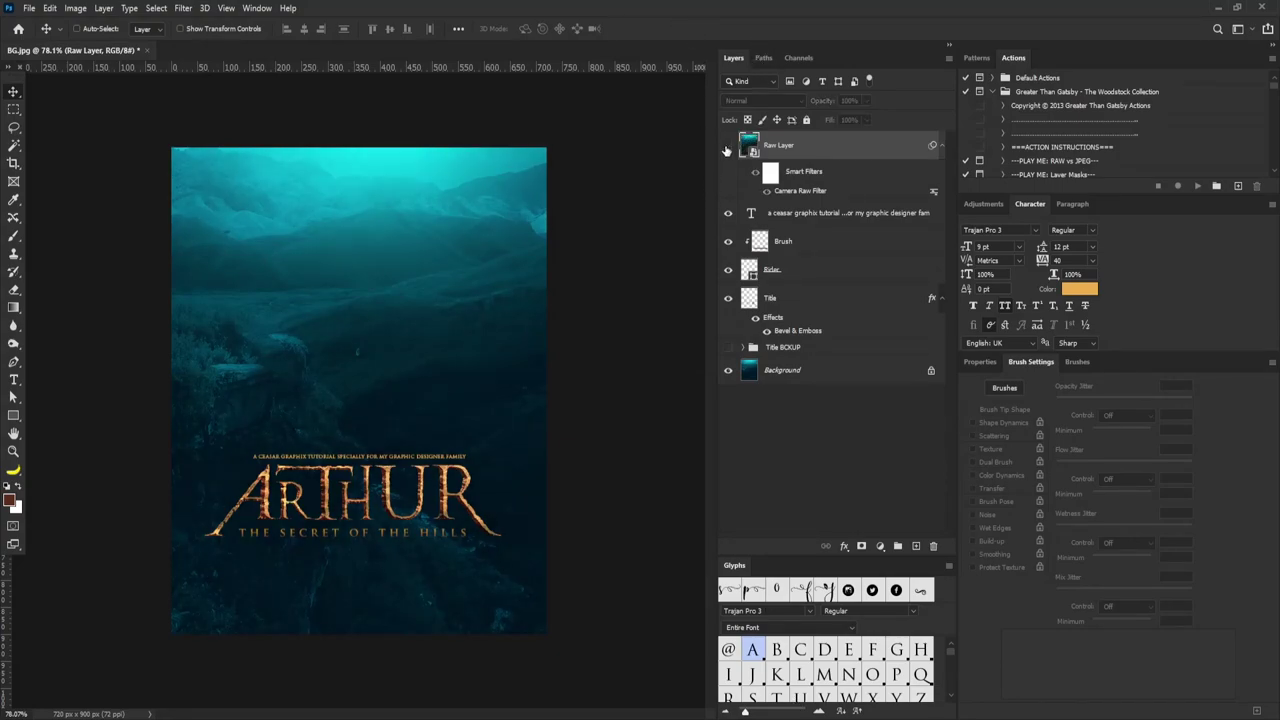
{"action": "left_click", "coordinate": [727, 148]}
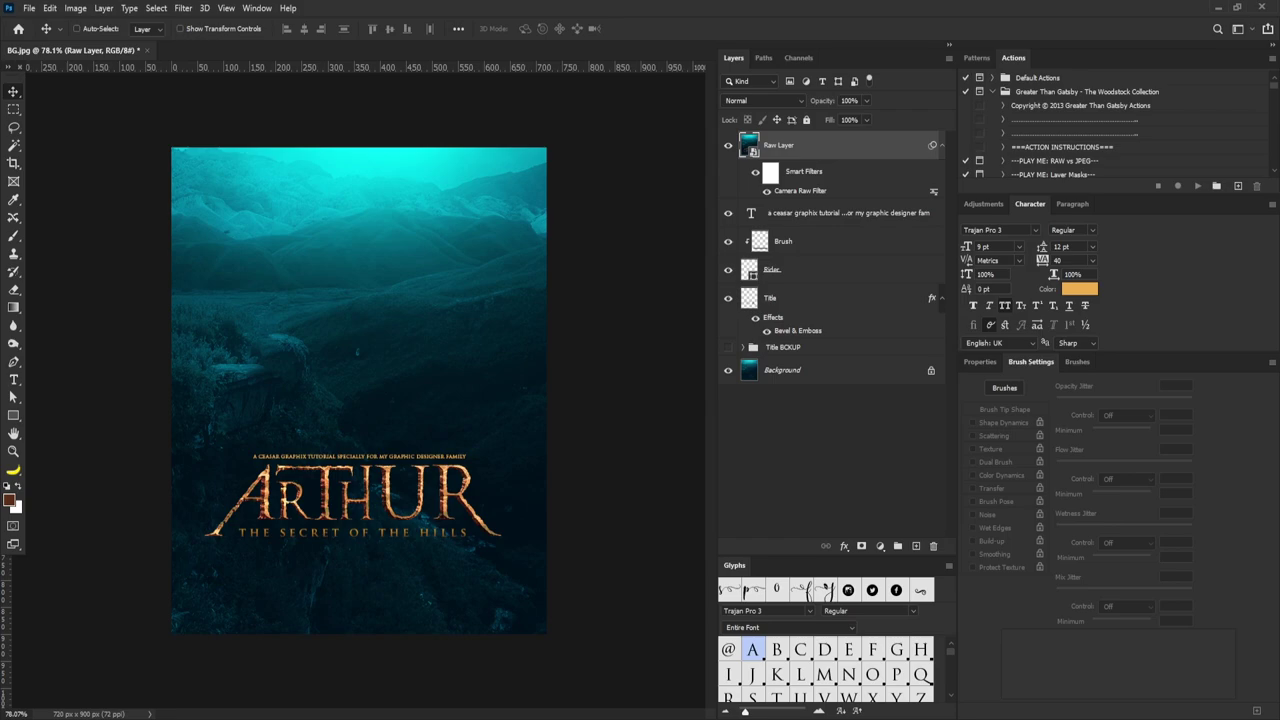
Add the release date text "December 22" centered below the subtitle and scale it up to about 28 pt.
{"action": "left_click", "coordinate": [14, 380]}
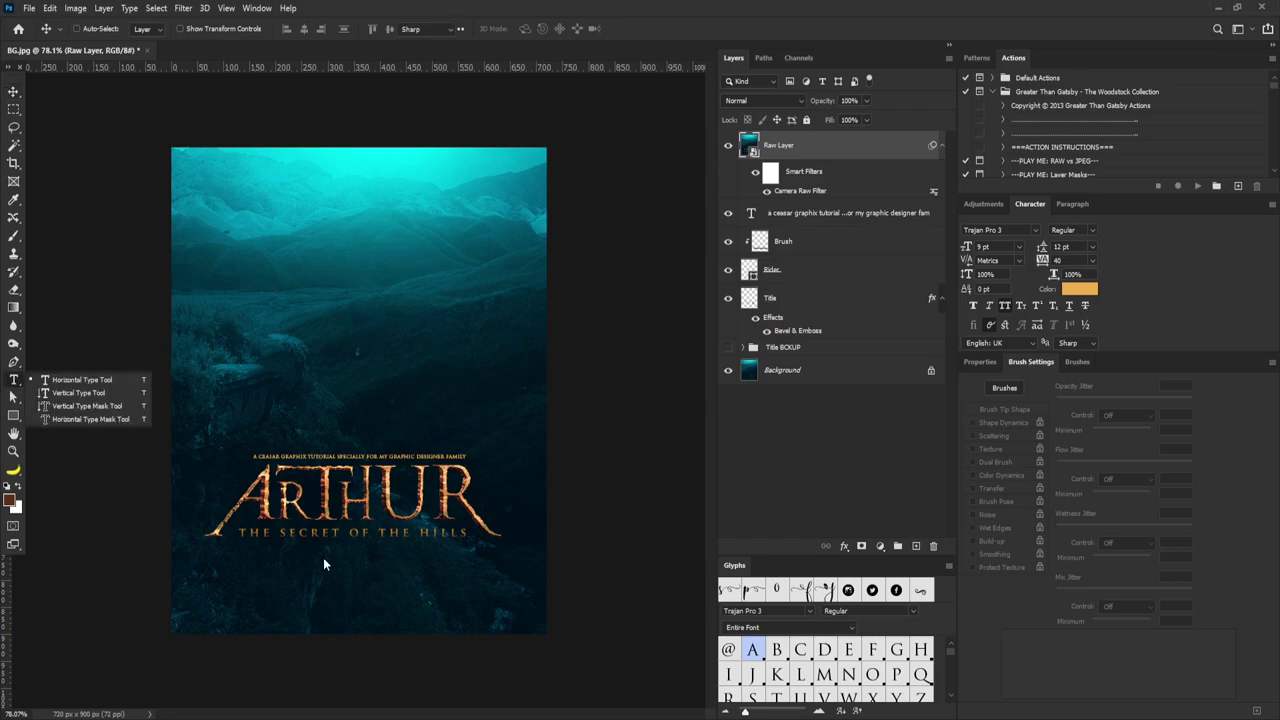
{"action": "left_click", "coordinate": [319, 573]}
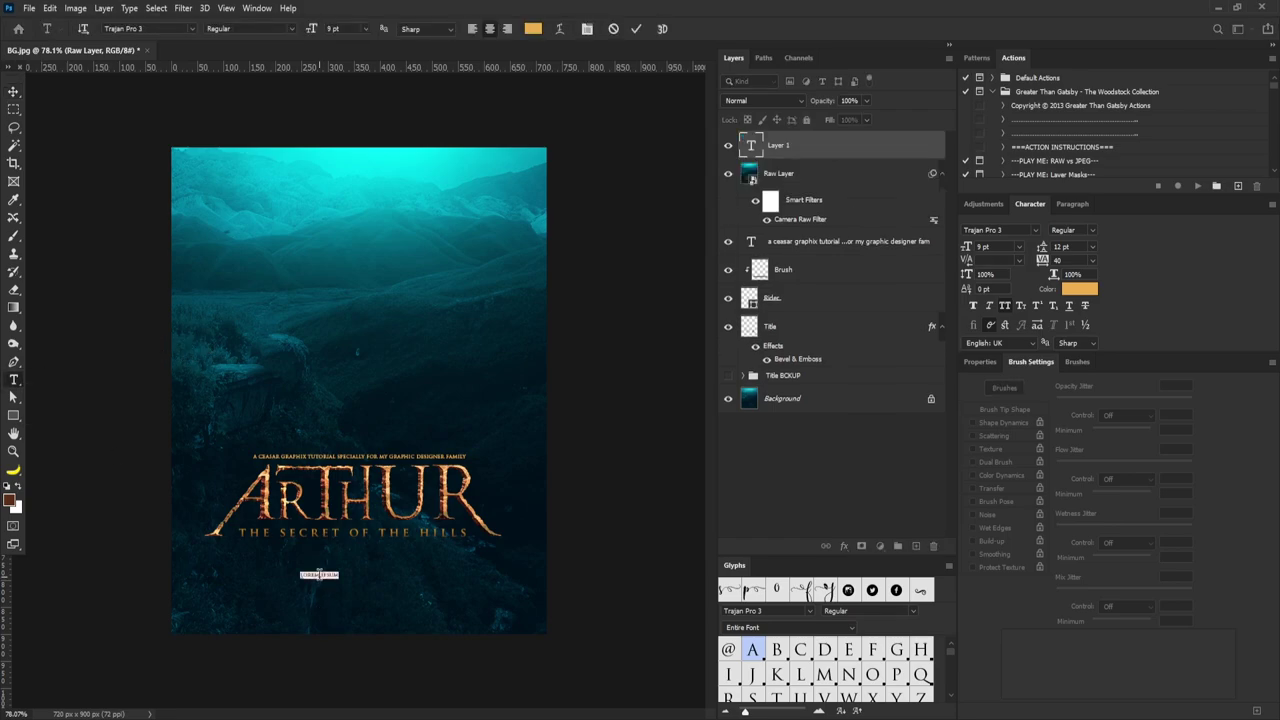
{"action": "key", "text": "BackSpace"}
{"action": "left_click", "coordinate": [13, 92]}
{"action": "key", "text": "ctrl+t"}
{"action": "left_click_drag", "start_coordinate": [339, 578], "coordinate": [368, 590]}
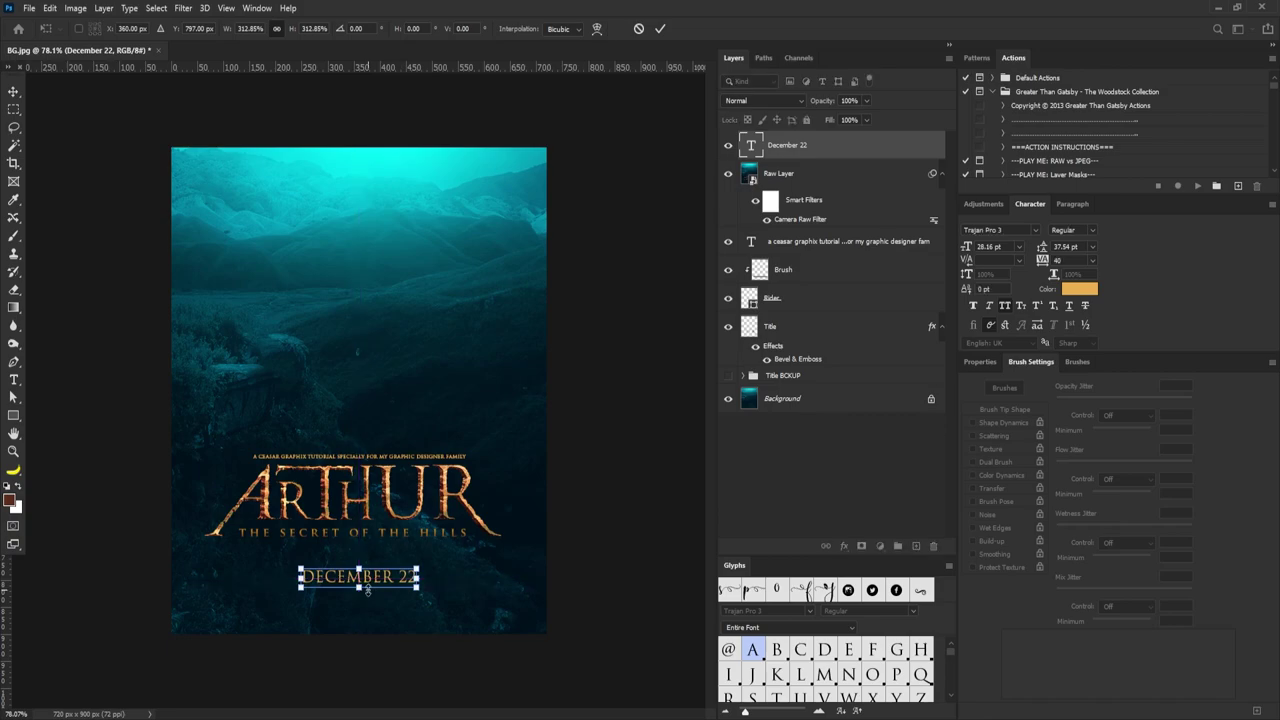
{"action": "key", "text": "Return"}
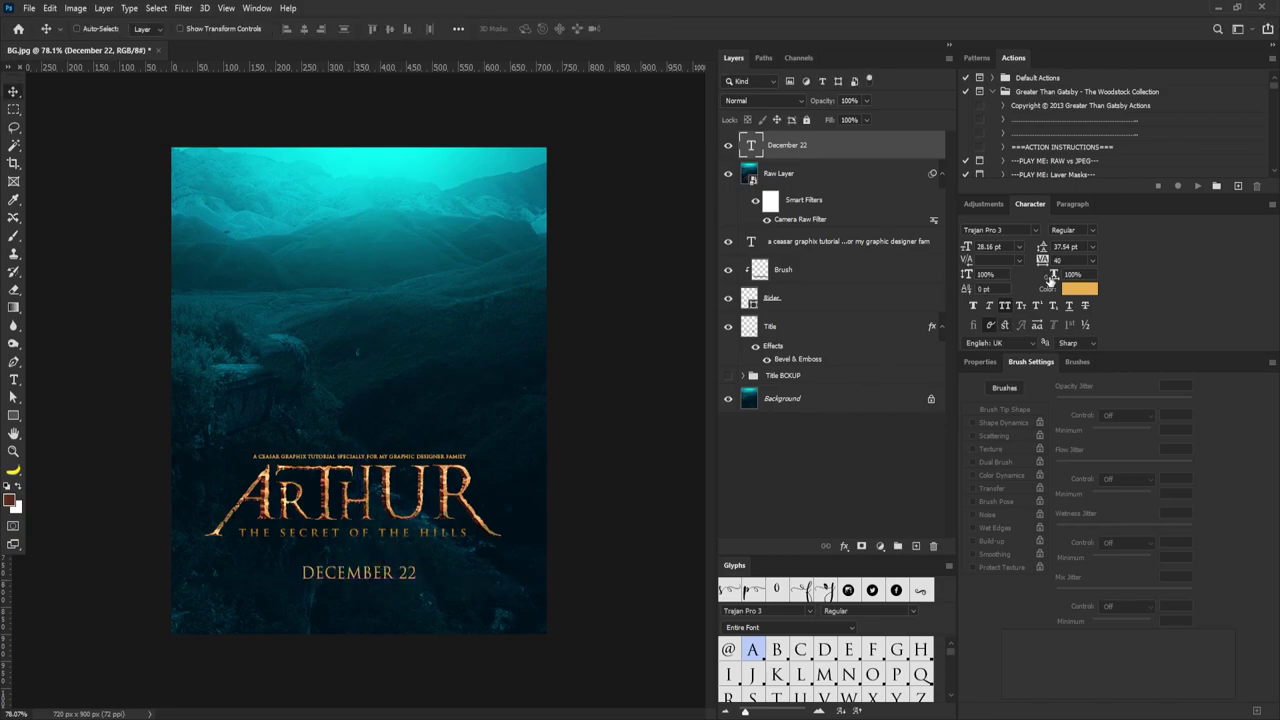
Change the December 22 text color to pale cream #ffe5bd.
{"action": "left_click", "coordinate": [1070, 292]}
{"action": "left_click_drag", "start_coordinate": [678, 362], "coordinate": [654, 318]}
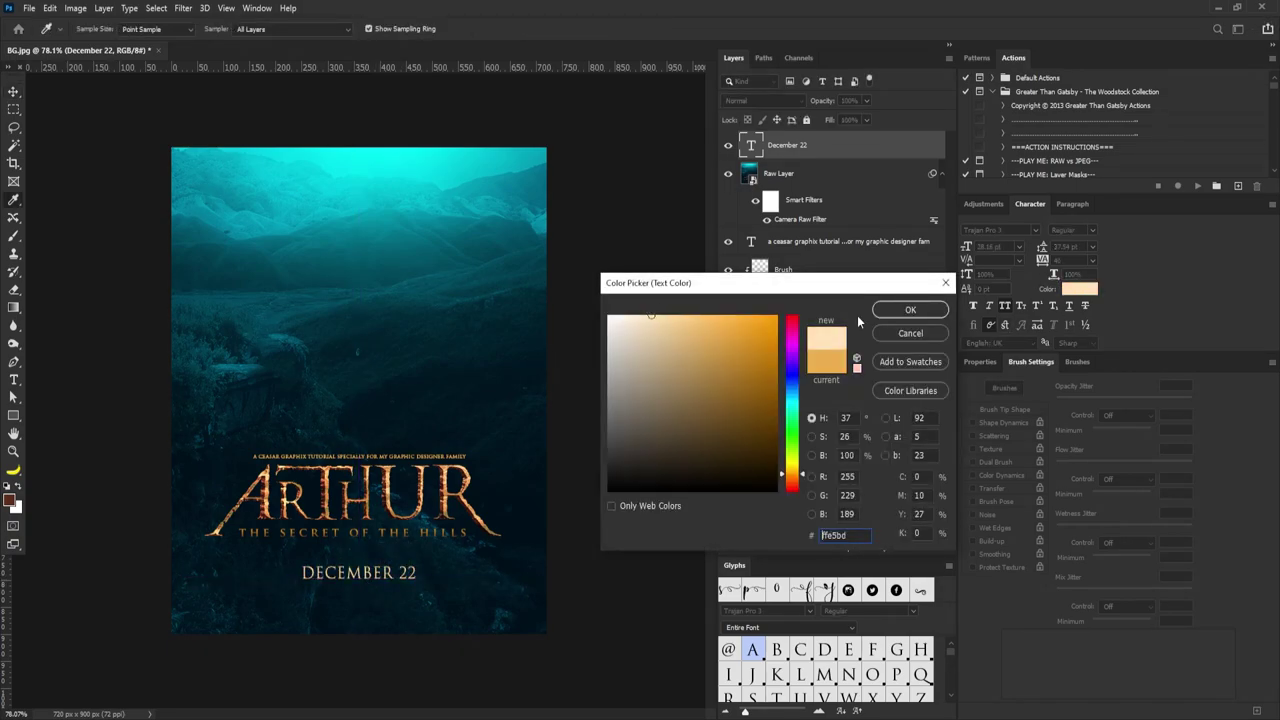
{"action": "left_click", "coordinate": [877, 314]}
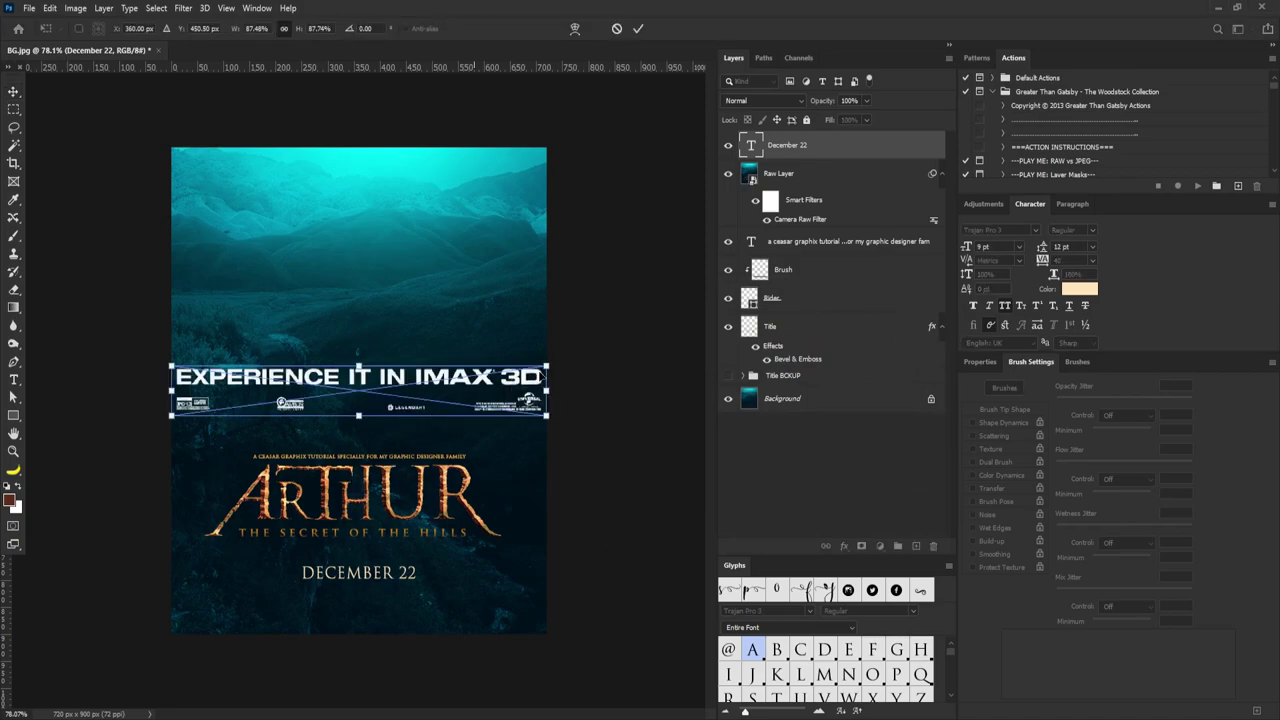
Scale the placed imax logo to about 26% and position it directly beneath the December 22 date.
{"action": "left_click_drag", "start_coordinate": [549, 366], "coordinate": [410, 582]}
{"action": "key", "text": "Return"}
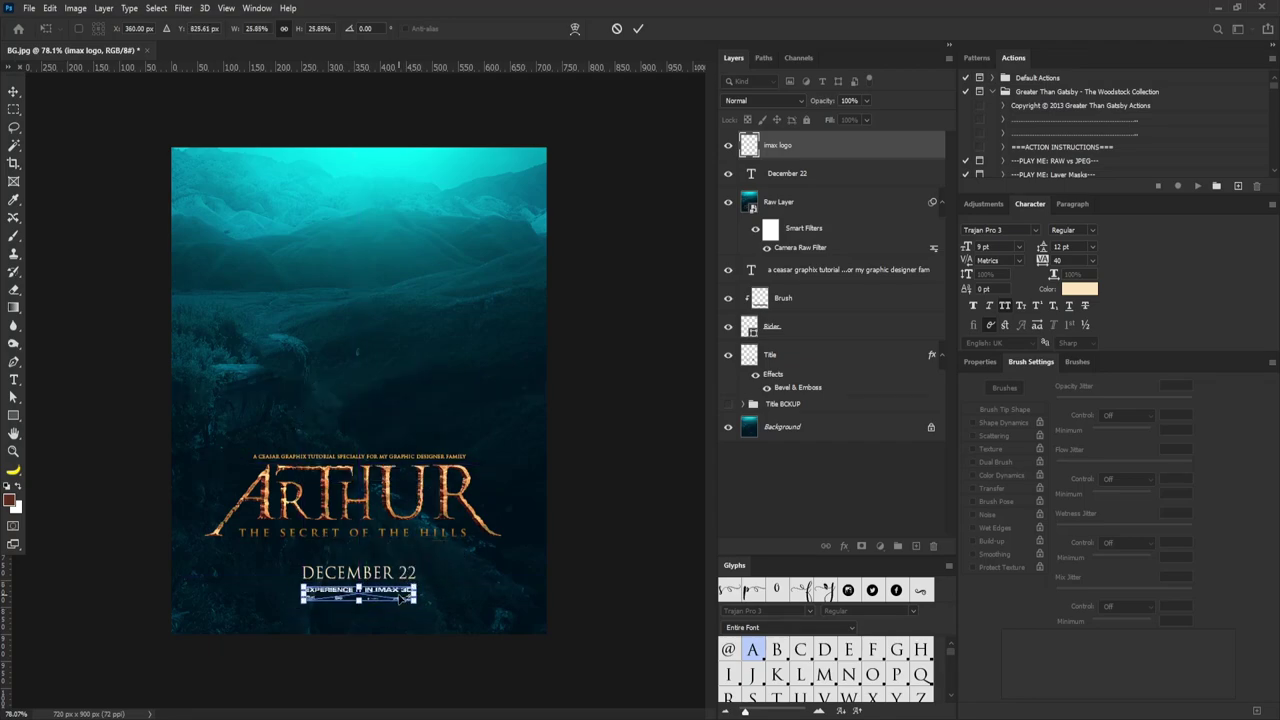
{"action": "scroll", "coordinate": [587, 505], "scroll_direction": "up", "scroll_amount": 1}
{"action": "scroll", "coordinate": [587, 505], "scroll_direction": "up", "scroll_amount": 1}
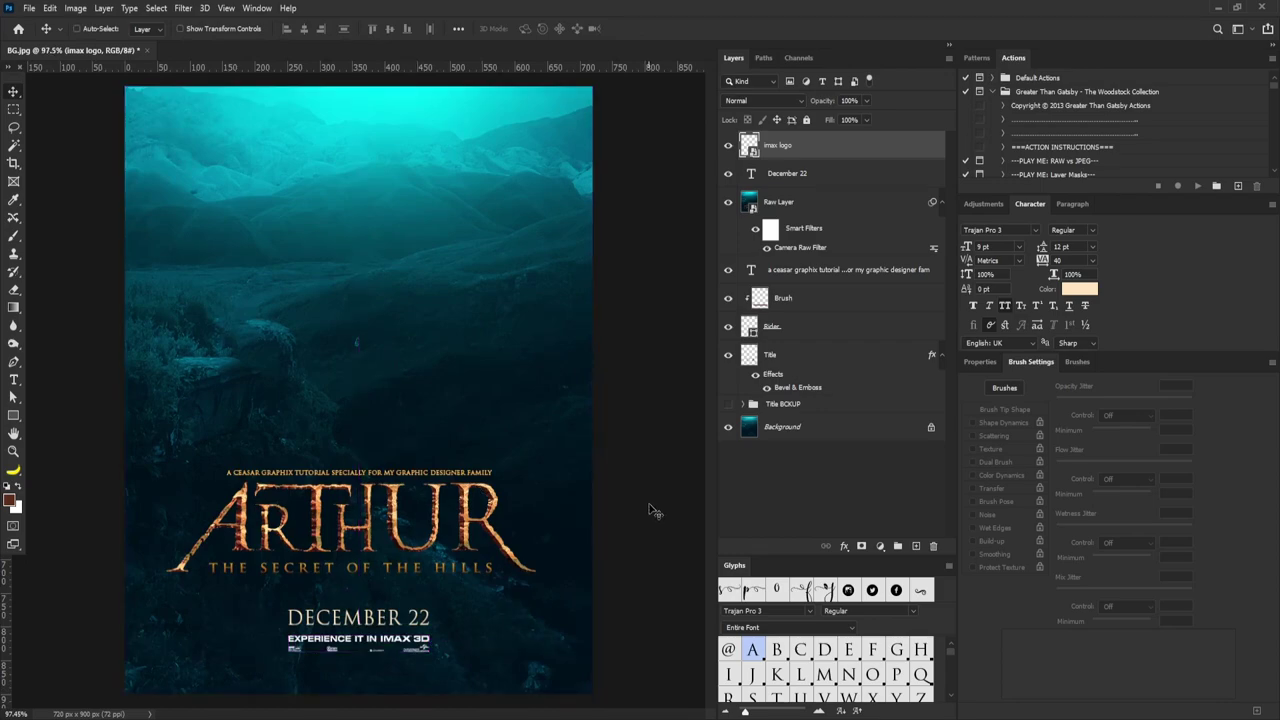